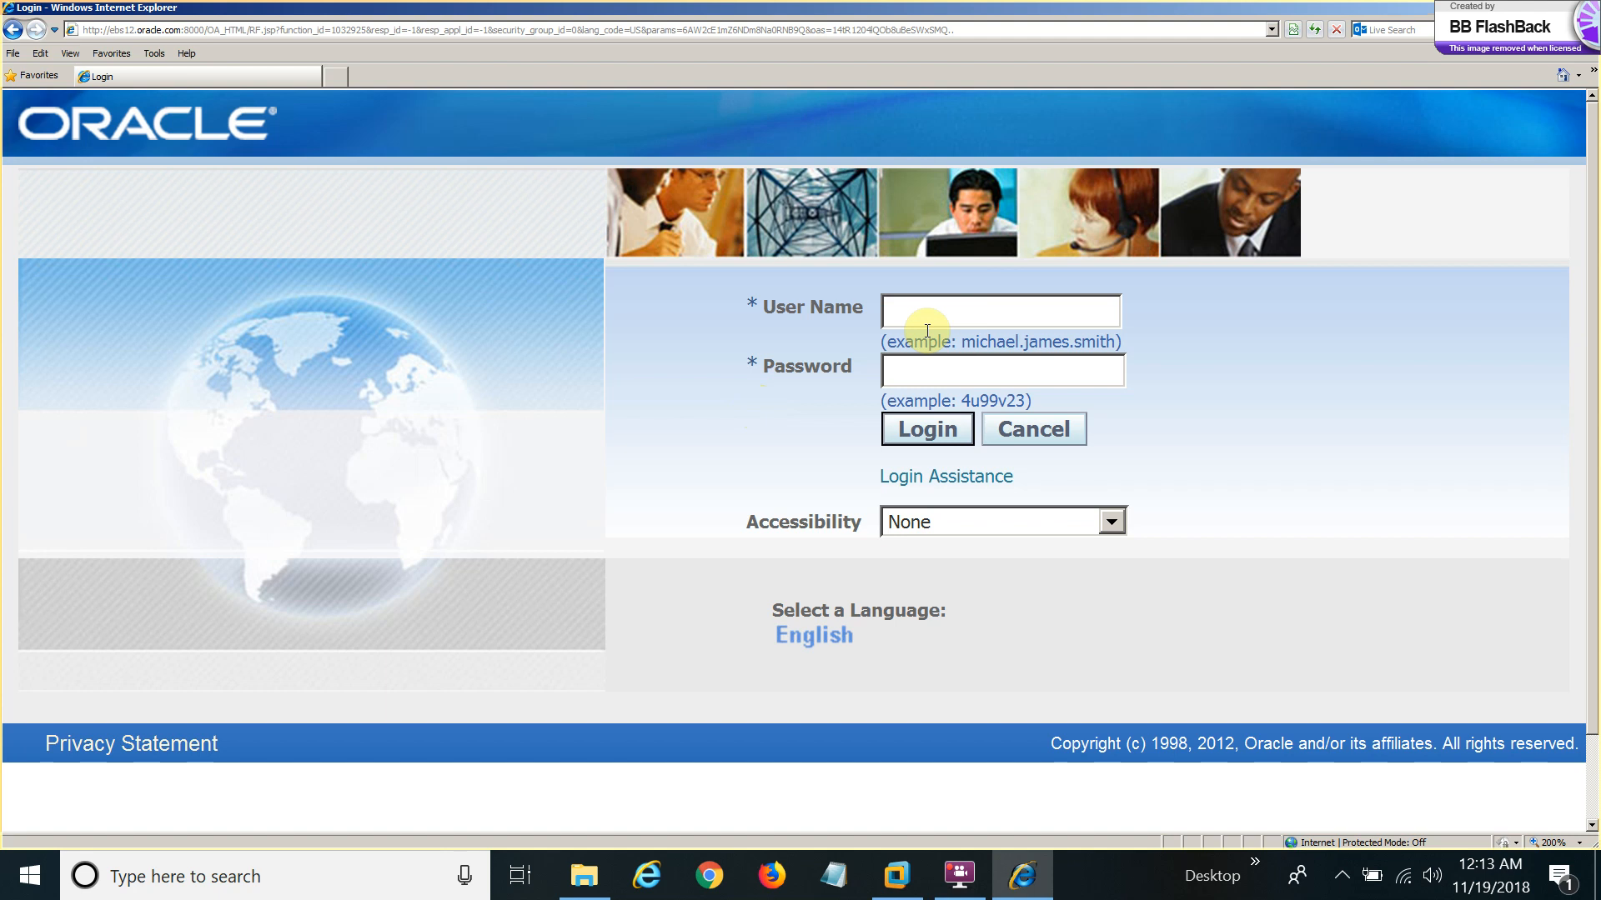
Log in to E-Business Suite with the system administrator user name and password.
{"action": "left_click", "coordinate": [917, 307]}
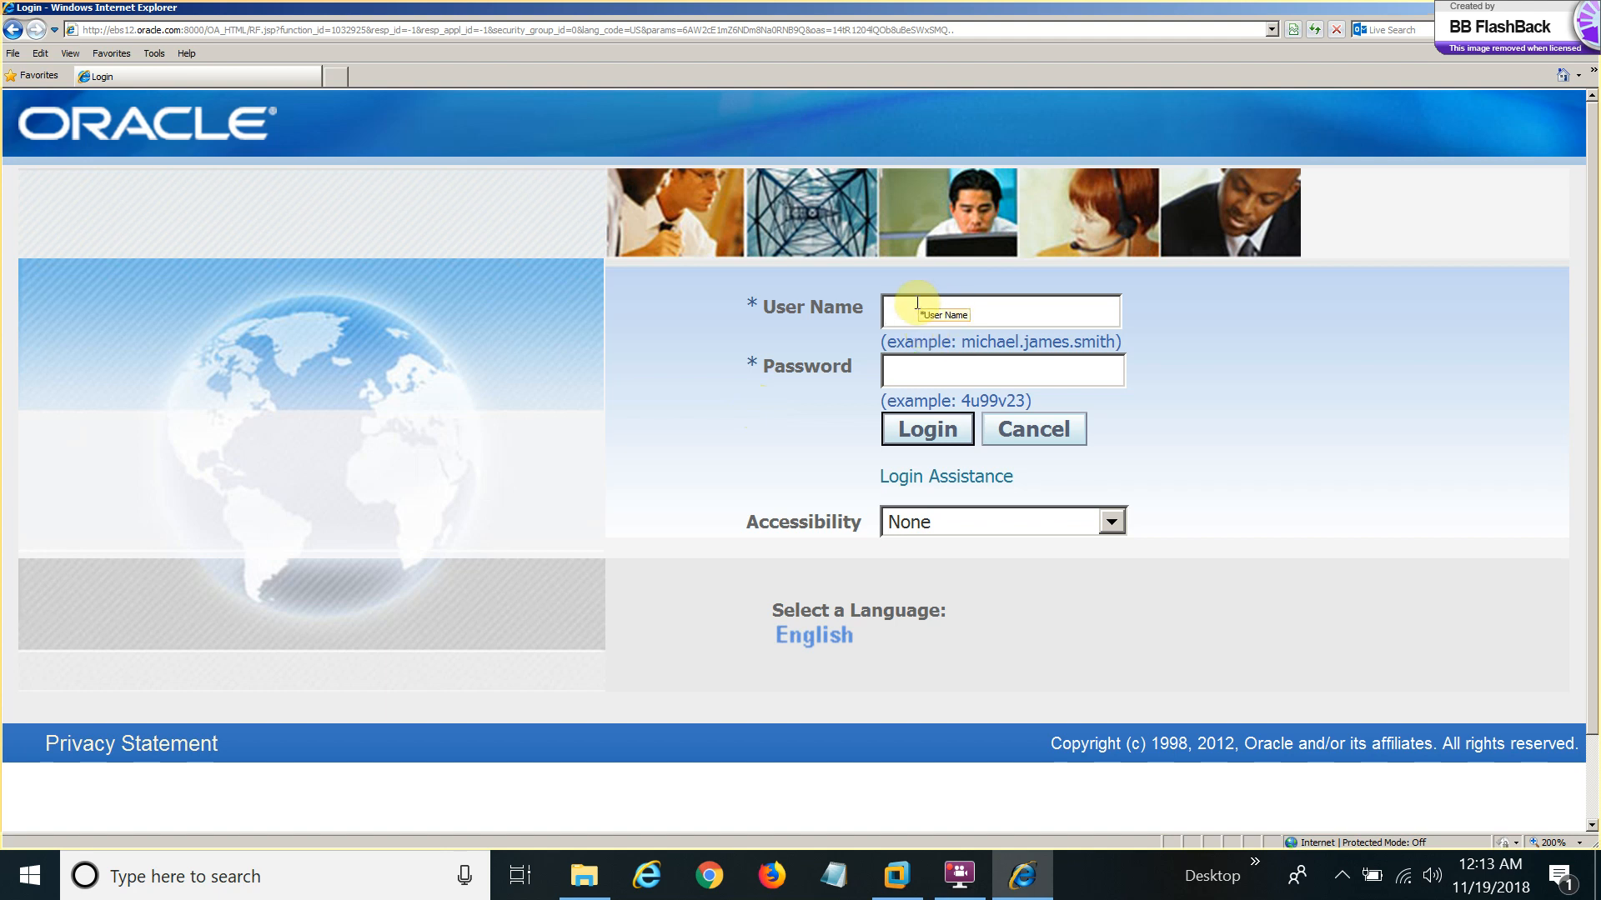
{"action": "type", "text": "sysadmin"}
{"action": "key", "text": "Tab"}
{"action": "type", "text": "sysadmin"}
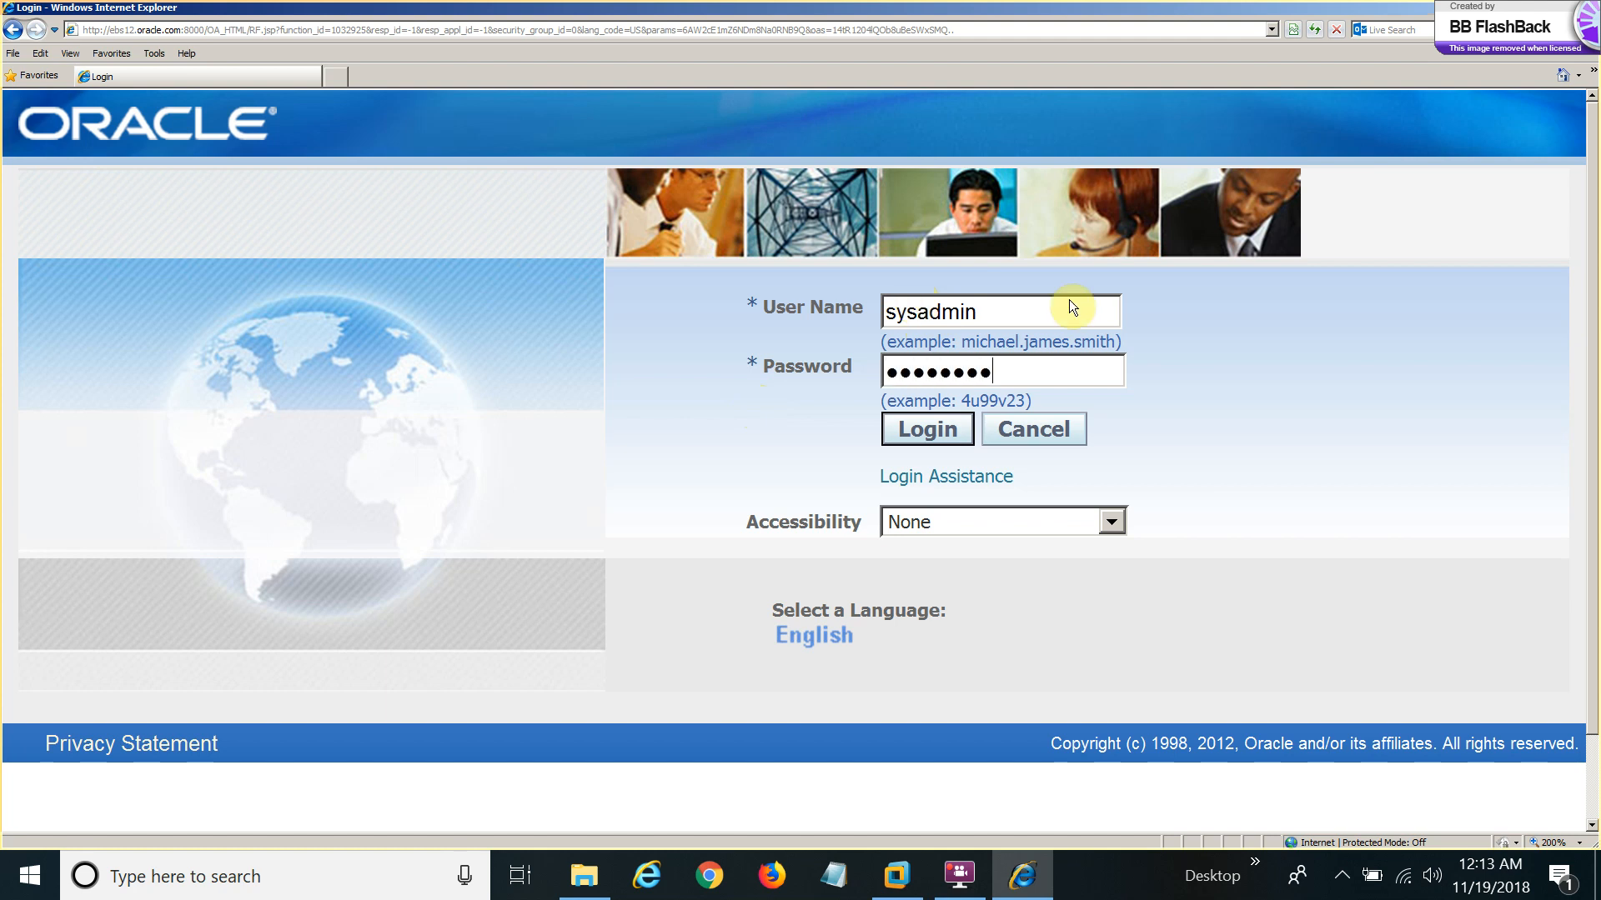
{"action": "left_click", "coordinate": [927, 439]}
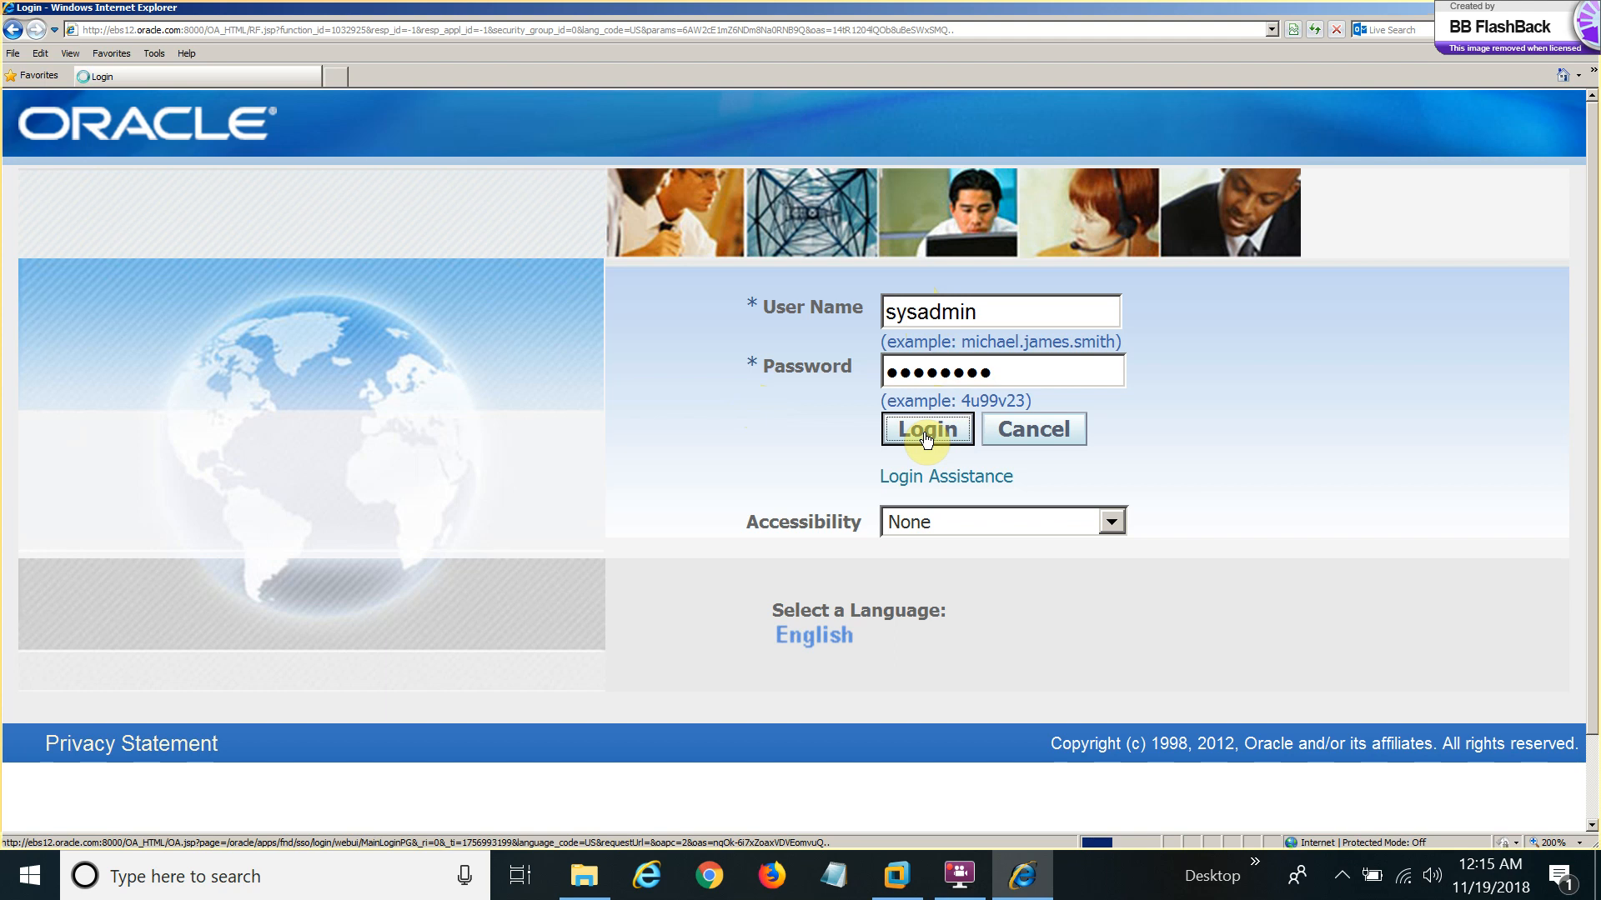
{"action": "mouse_move", "coordinate": [960, 888]}
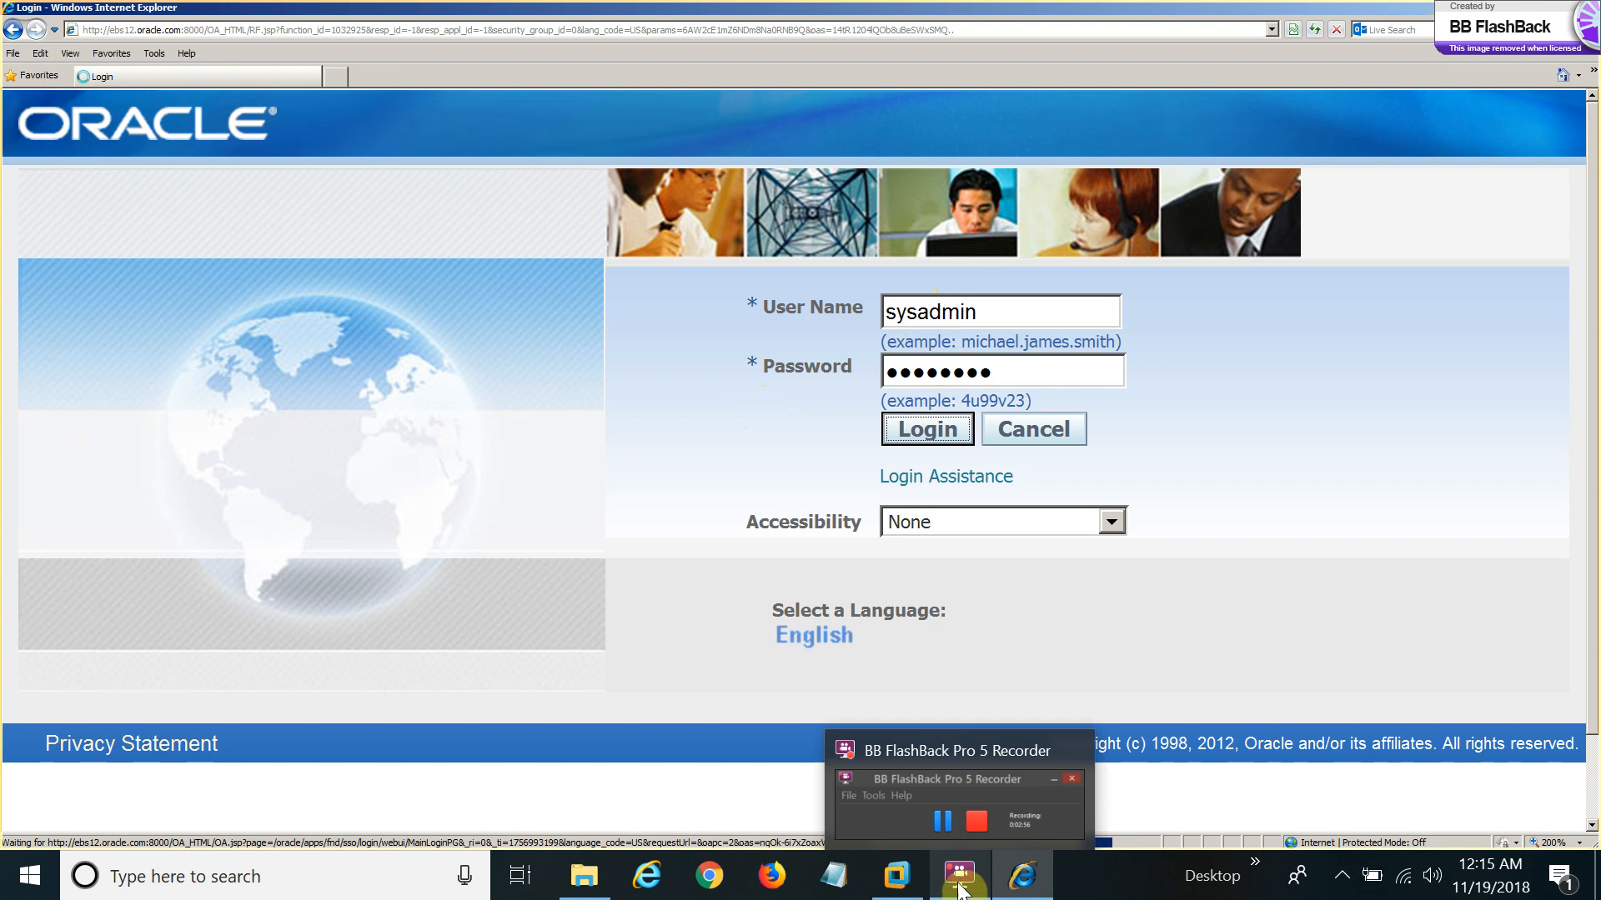
{"action": "mouse_move", "coordinate": [942, 826]}
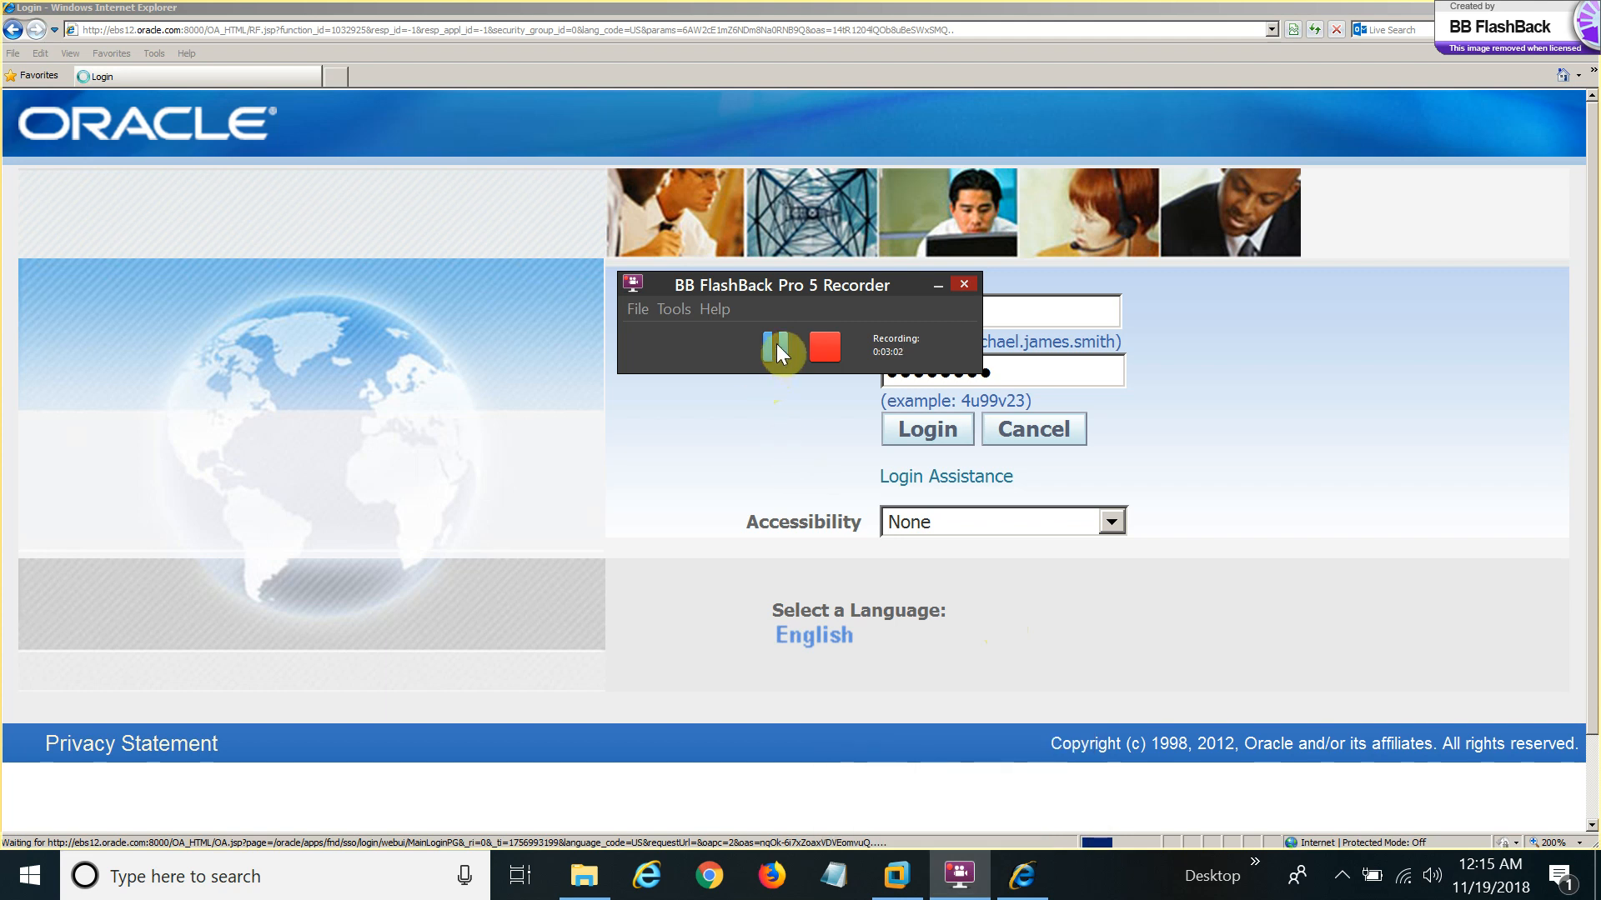
{"action": "left_click", "coordinate": [777, 347]}
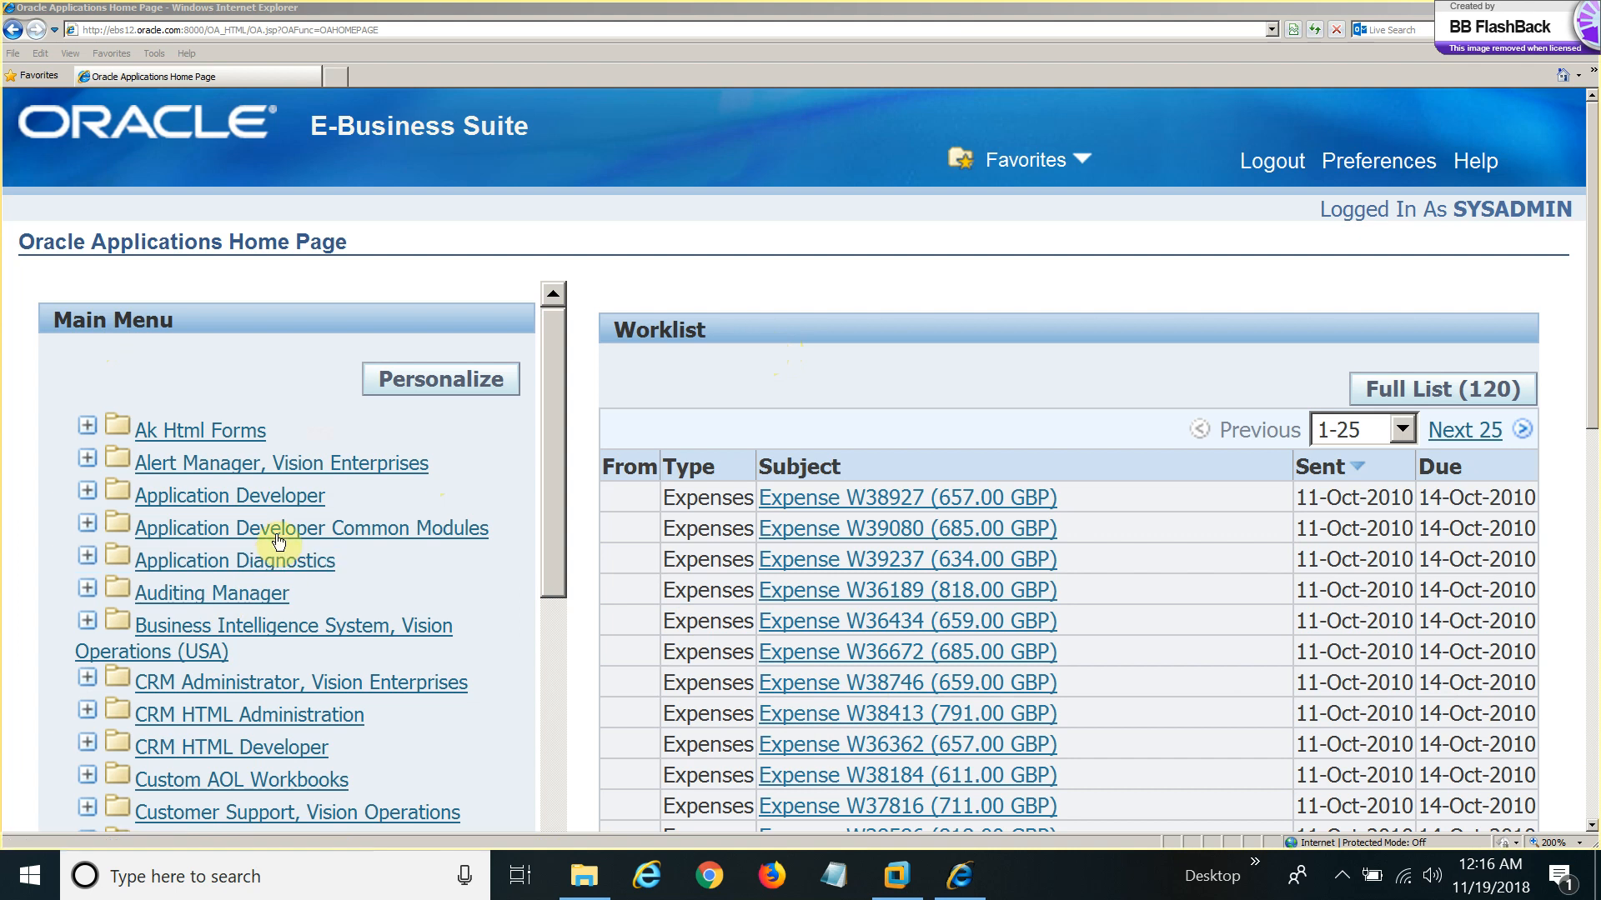
Expand Application Developer in the Main Menu to show Profile, Flexfield and Concurrent entries.
{"action": "left_click", "coordinate": [277, 501]}
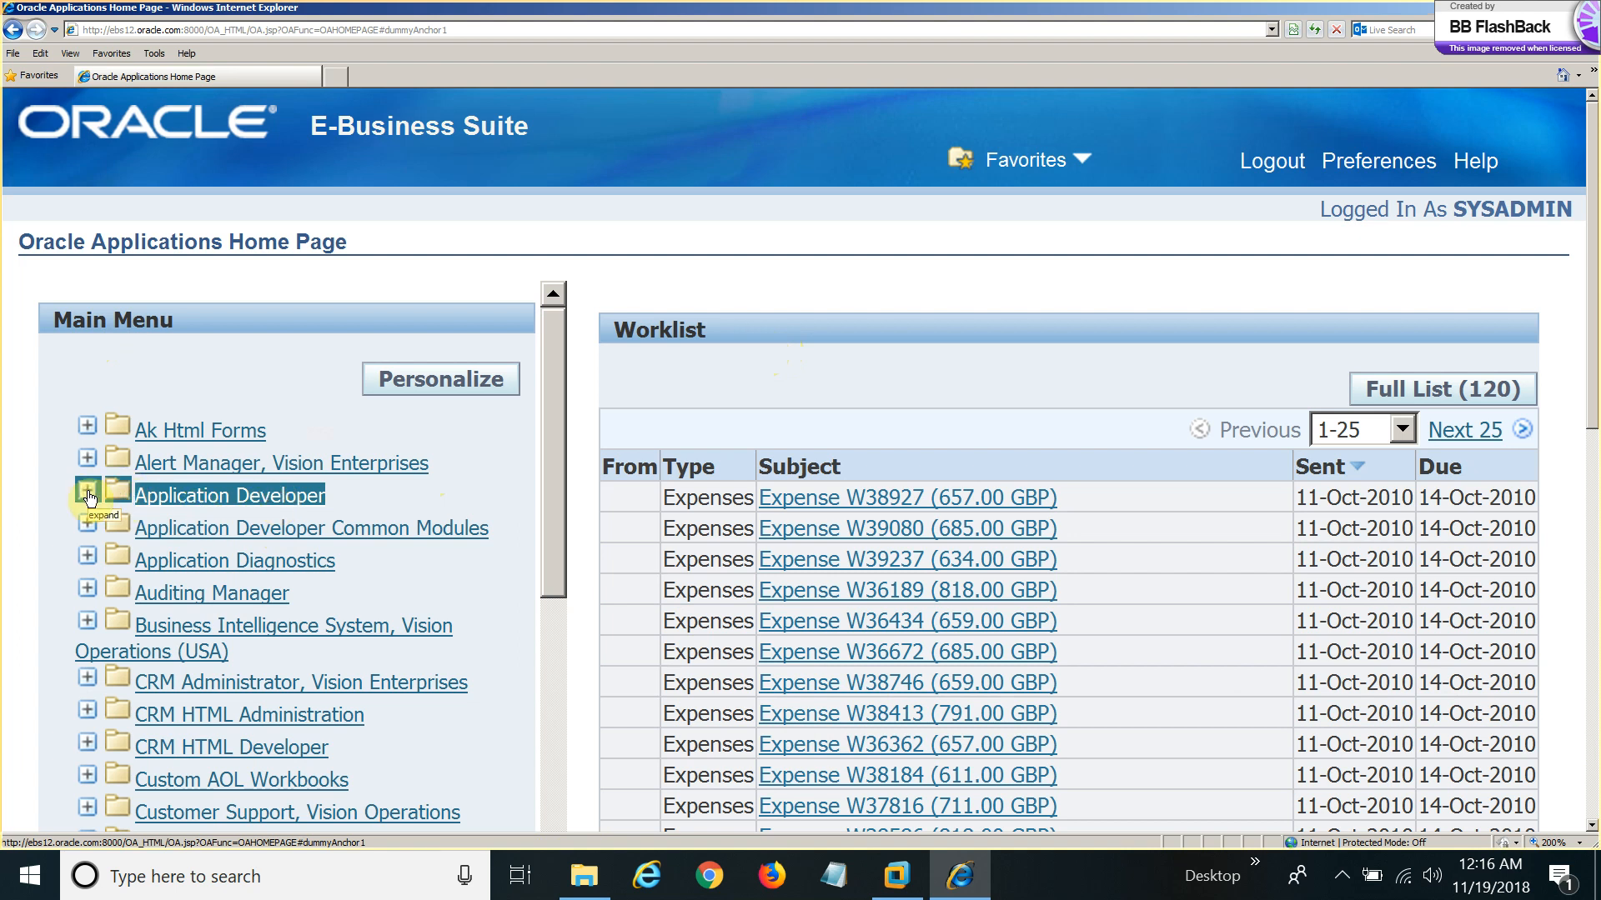
{"action": "left_click", "coordinate": [506, 525]}
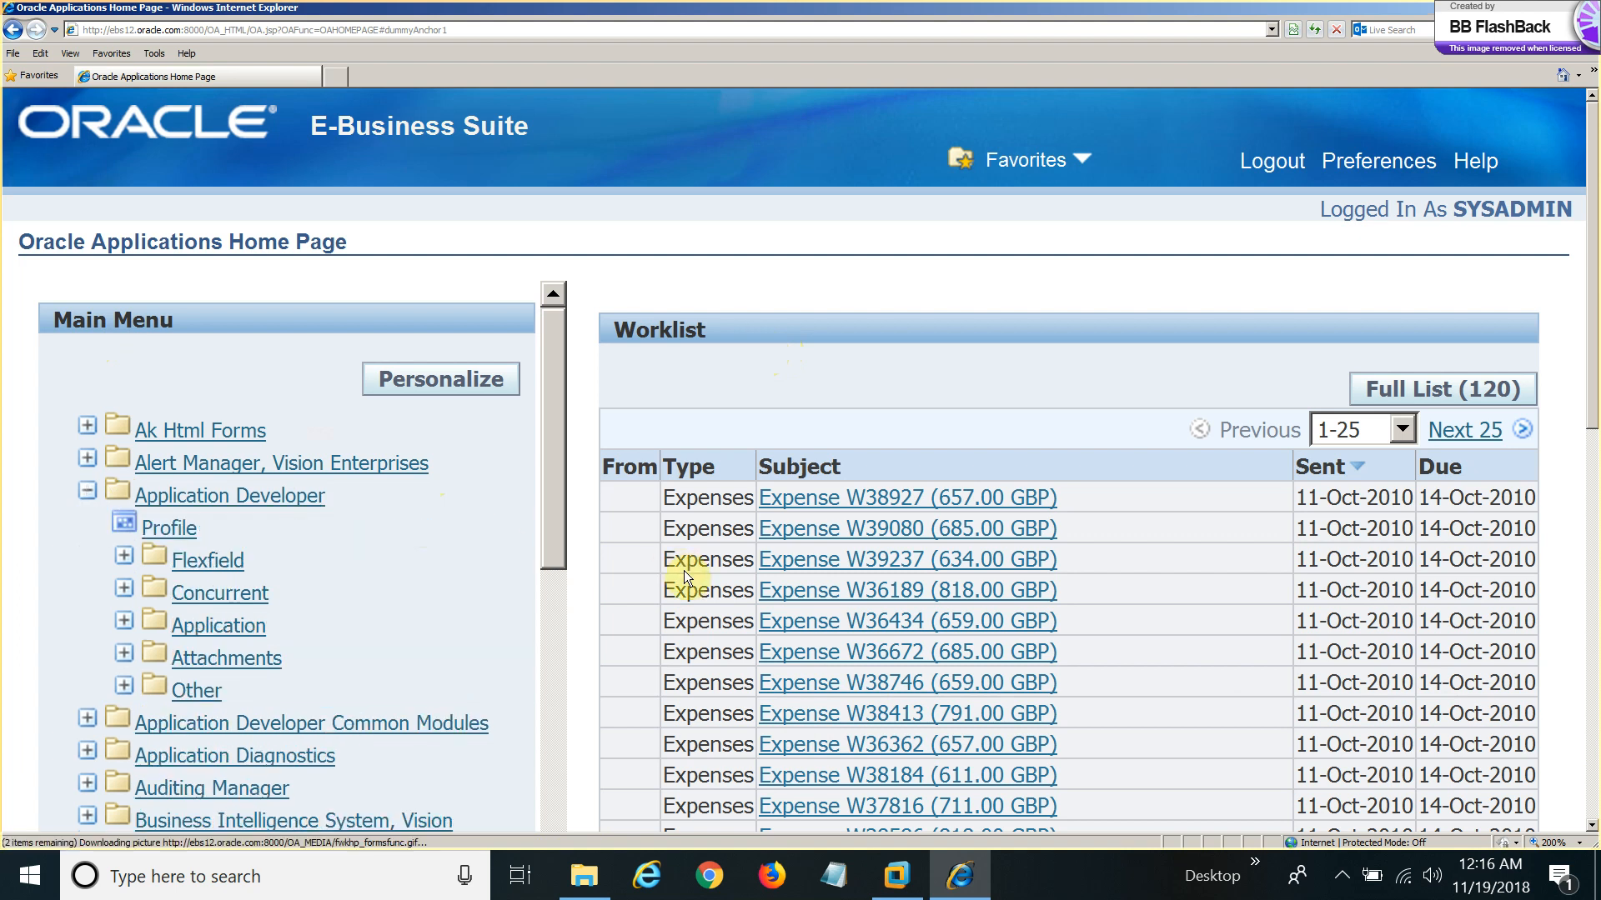
{"action": "left_click", "coordinate": [166, 530]}
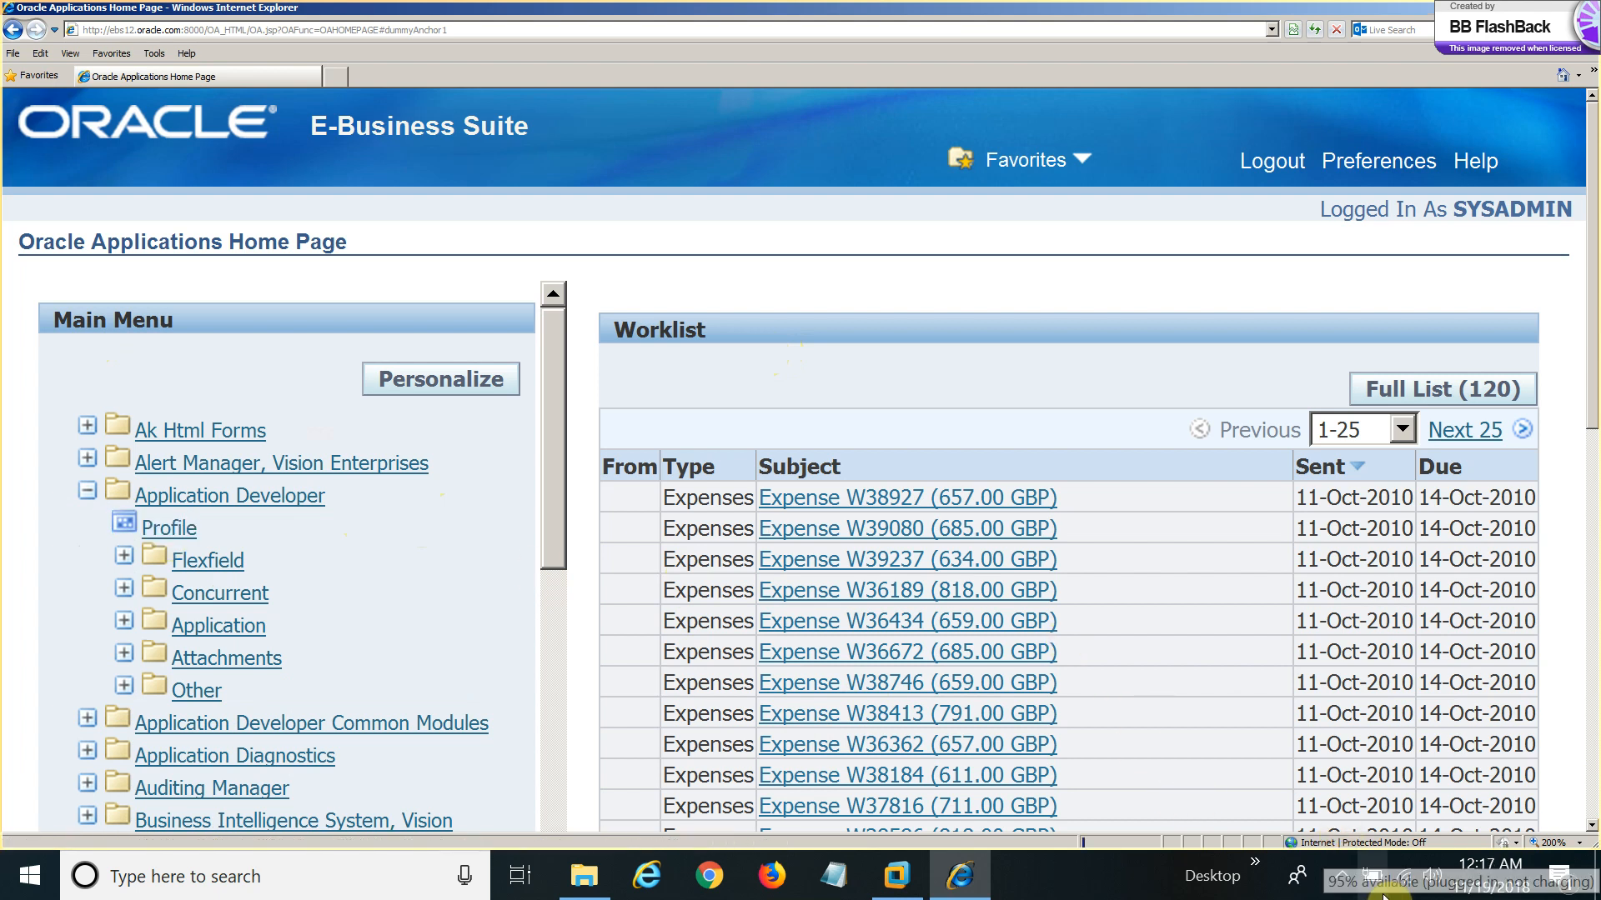
{"action": "left_click", "coordinate": [1342, 882]}
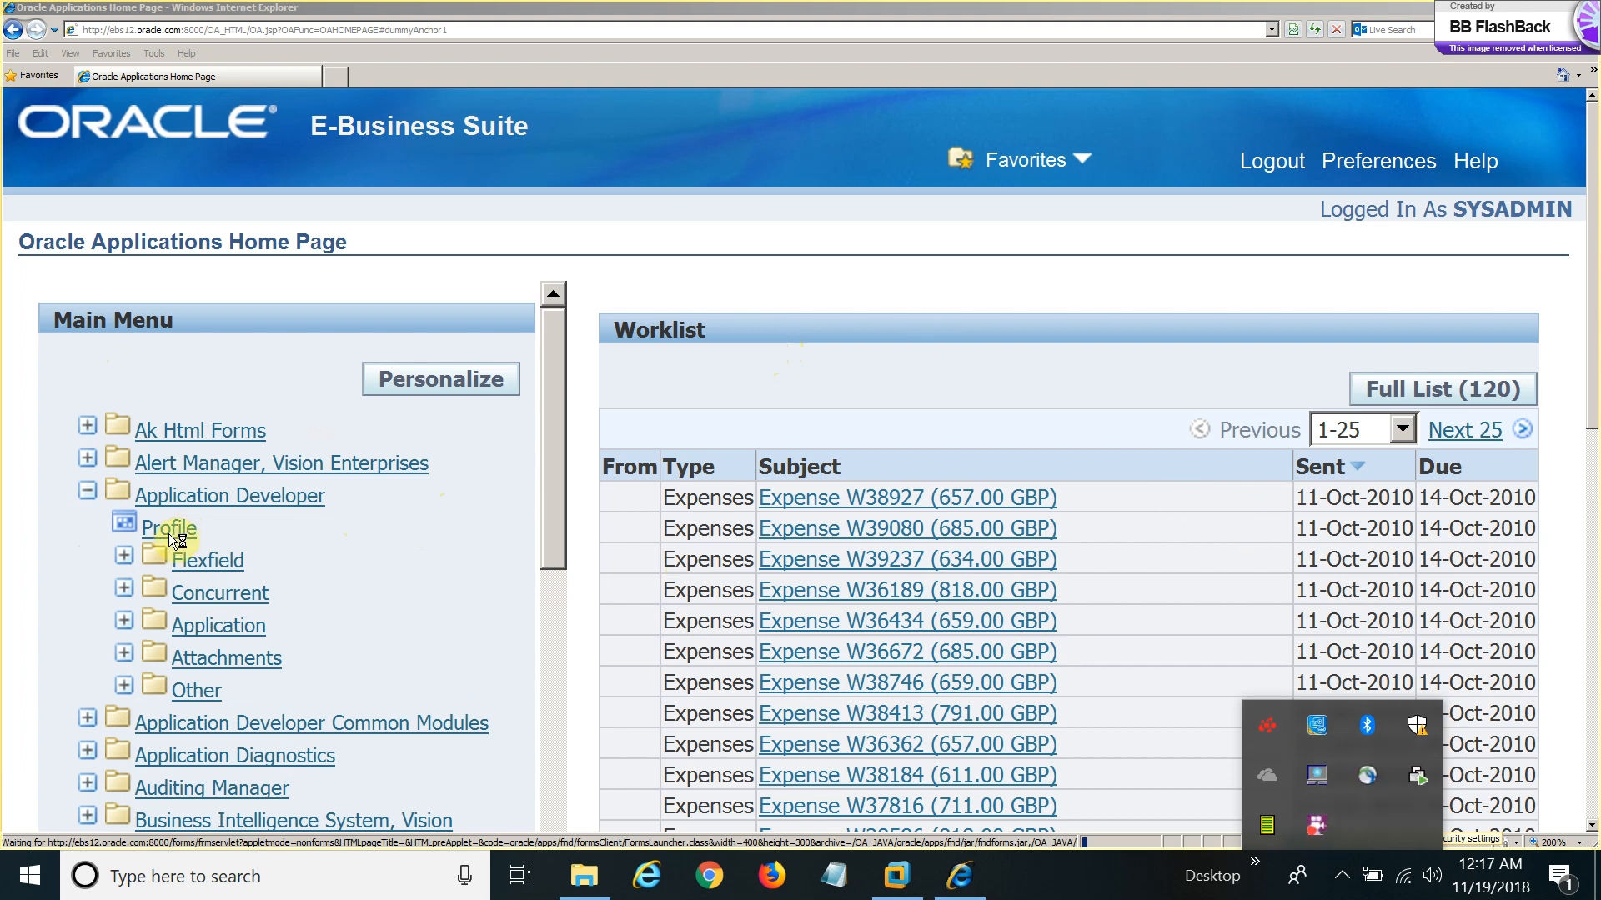
Launch the Profiles form from Application Developer > Profile.
{"action": "left_click", "coordinate": [844, 376]}
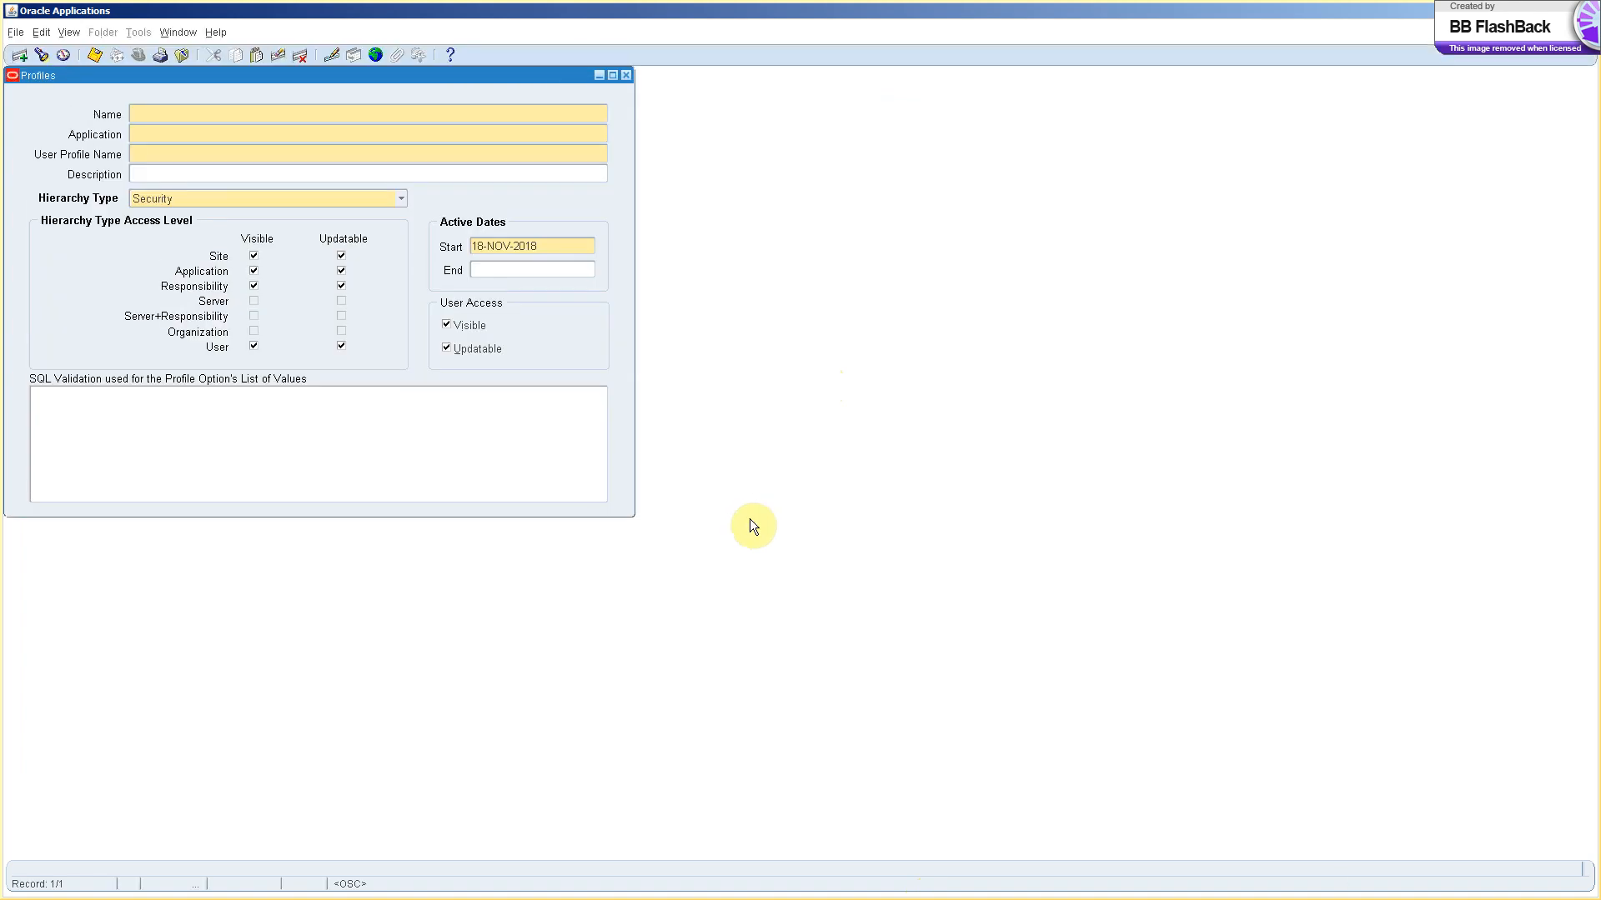
Close the Profiles form and bring up the Switch Responsibility list.
{"action": "left_click", "coordinate": [625, 76]}
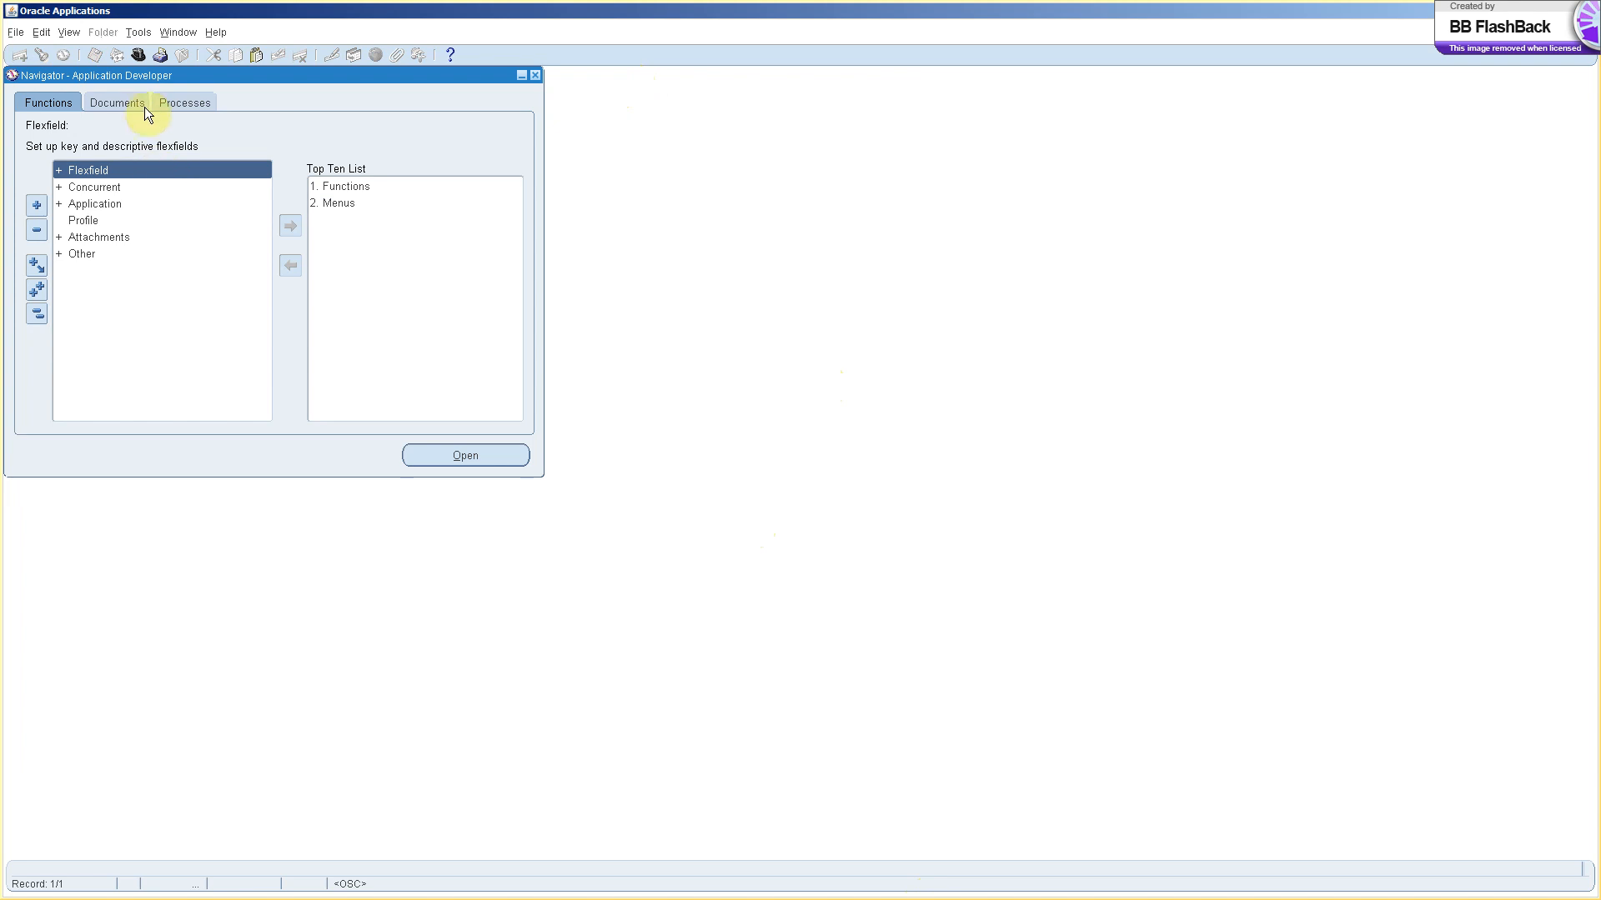
{"action": "left_click", "coordinate": [137, 52]}
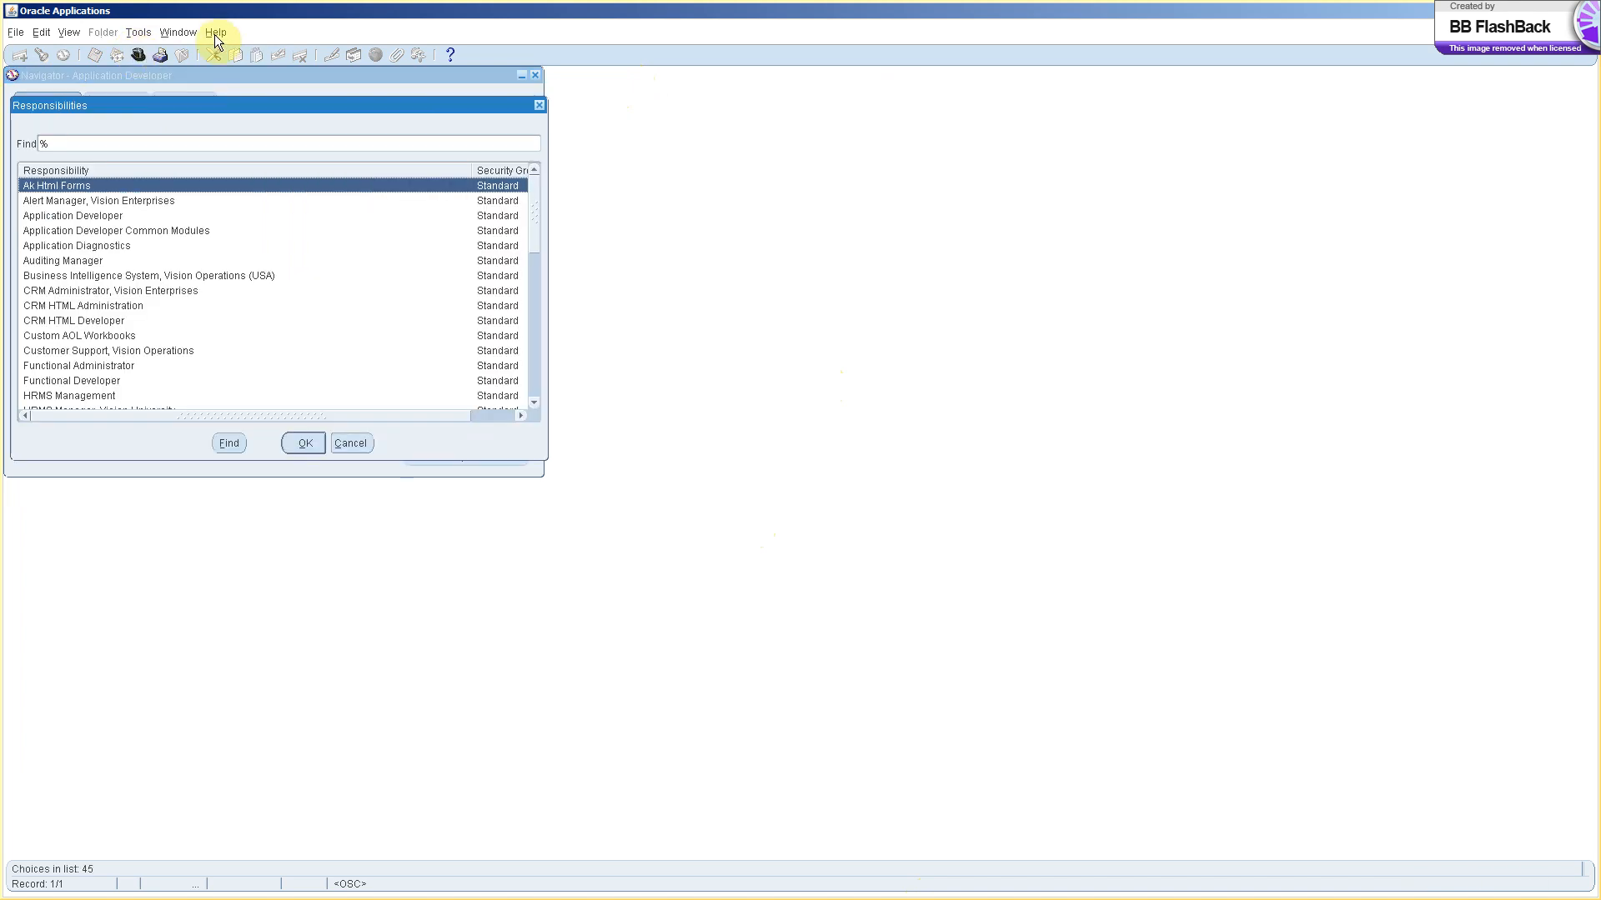
Filter responsibilities by 'sys' and switch to System Administrator.
{"action": "type", "text": "sys"}
{"action": "key", "text": "Return"}
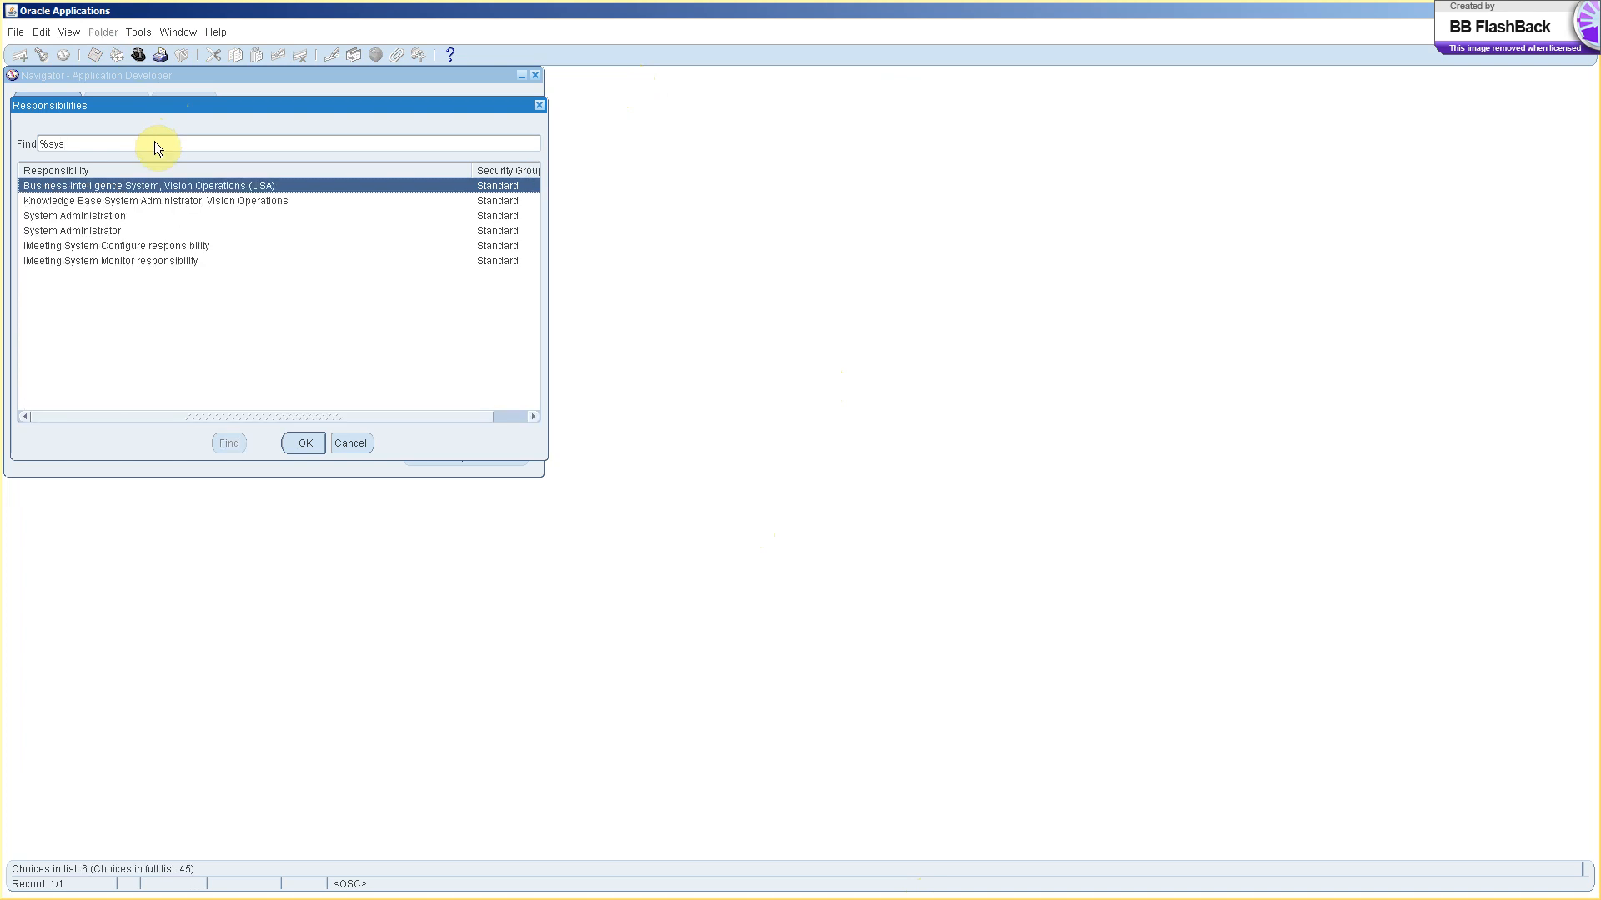
{"action": "key", "text": "Down"}
{"action": "key", "text": "Down"}
{"action": "key", "text": "Down"}
{"action": "key", "text": "Down"}
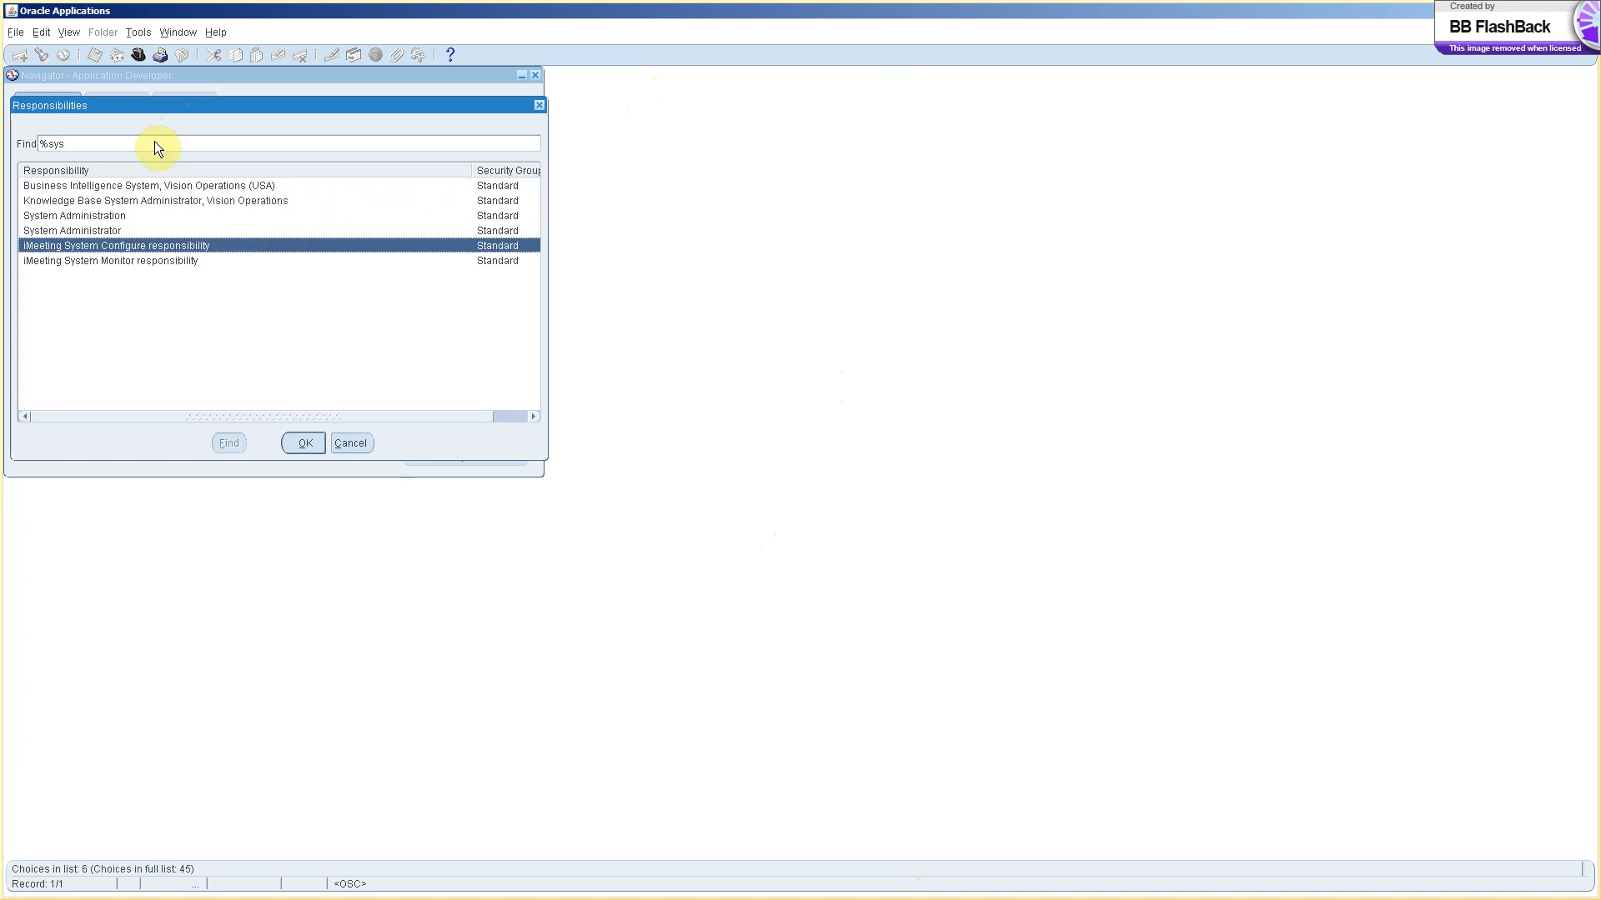
{"action": "key", "text": "Up"}
{"action": "key", "text": "Return"}
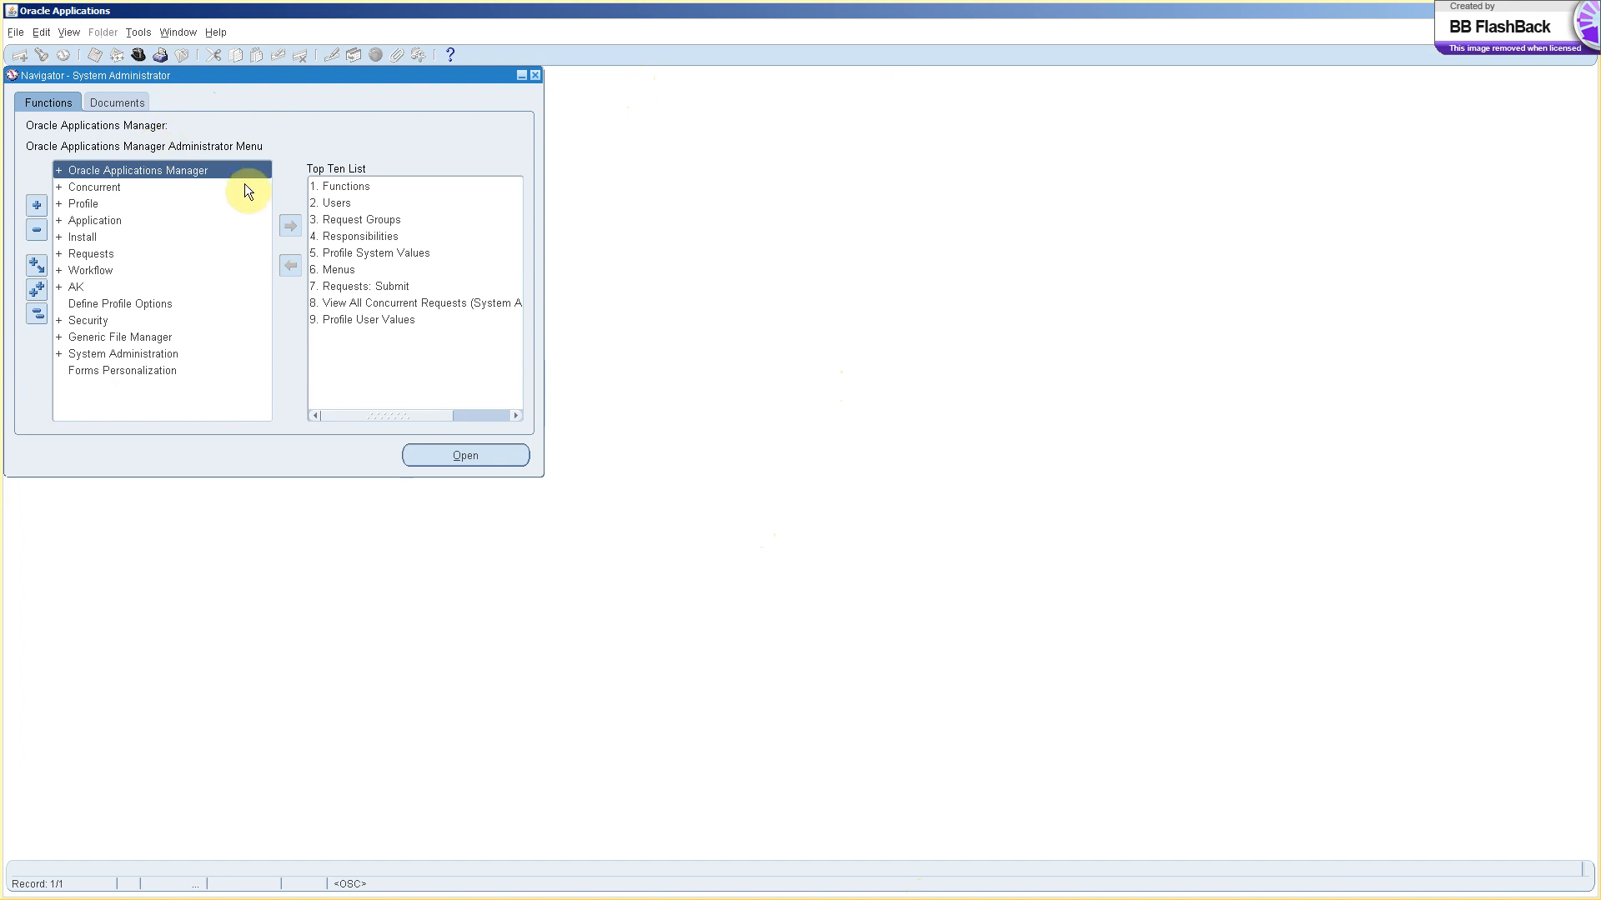
Open 4. Responsibilities from the Navigator's Top Ten List.
{"action": "left_click", "coordinate": [360, 238]}
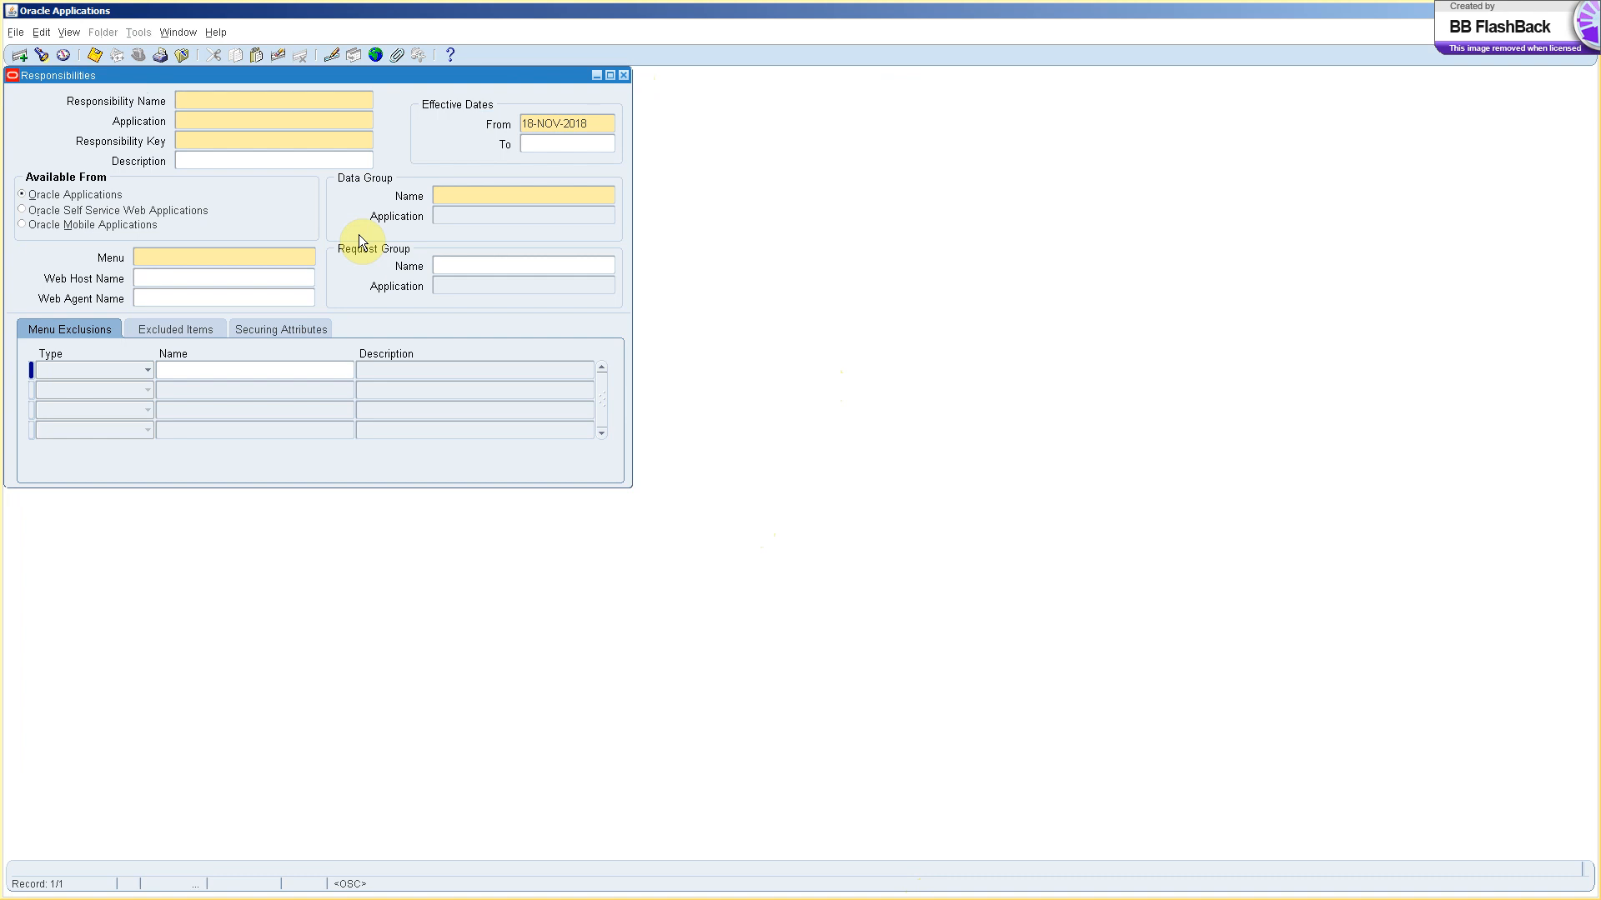
Enter query mode and search Responsibility Name for %Vision%Opera%Usa%.
{"action": "key", "text": "XF86MonBrightnessDown"}
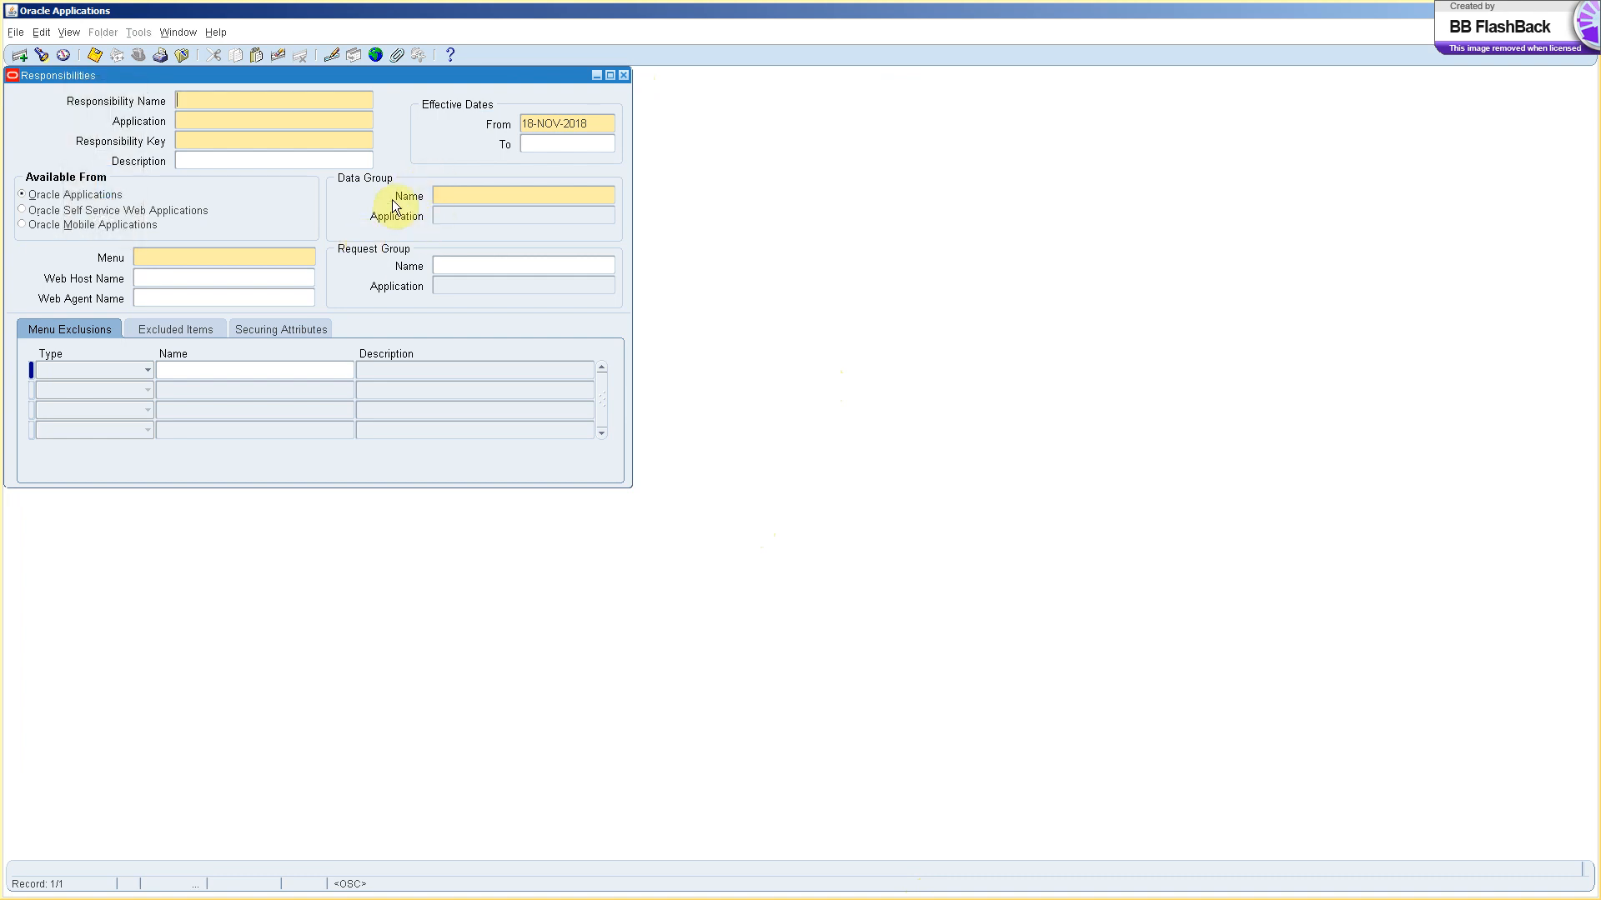
{"action": "key", "text": "F11"}
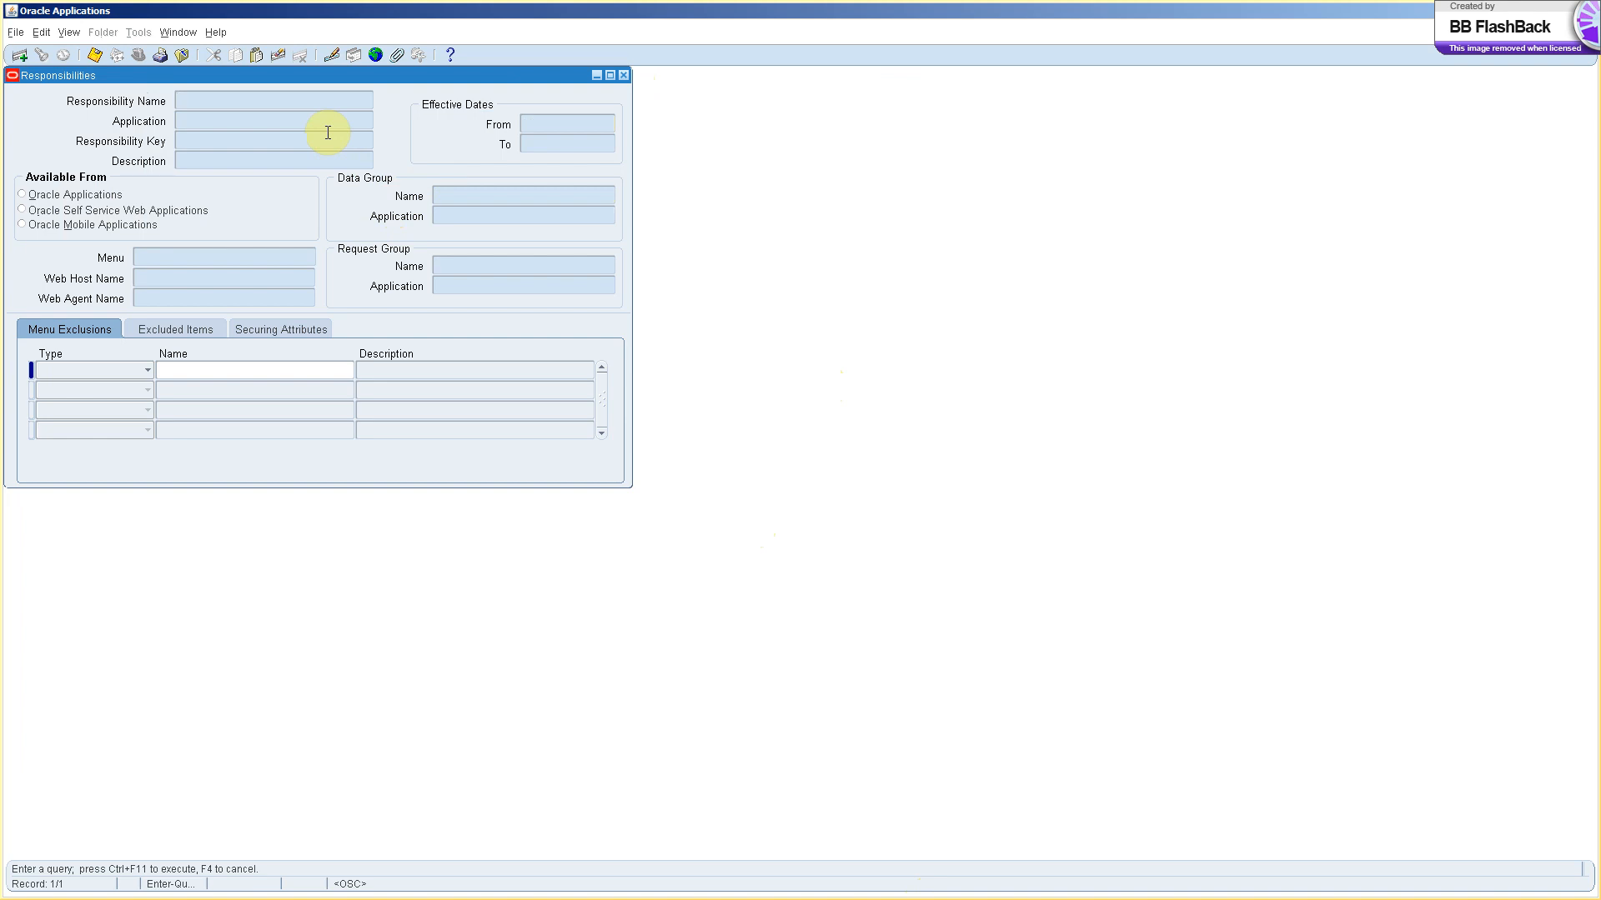
{"action": "type", "text": "%Vision%Opera%Usa%"}
Run the query and browse to the Assets, Vision Operations (USA) record.
{"action": "key", "text": "ctrl+F11"}
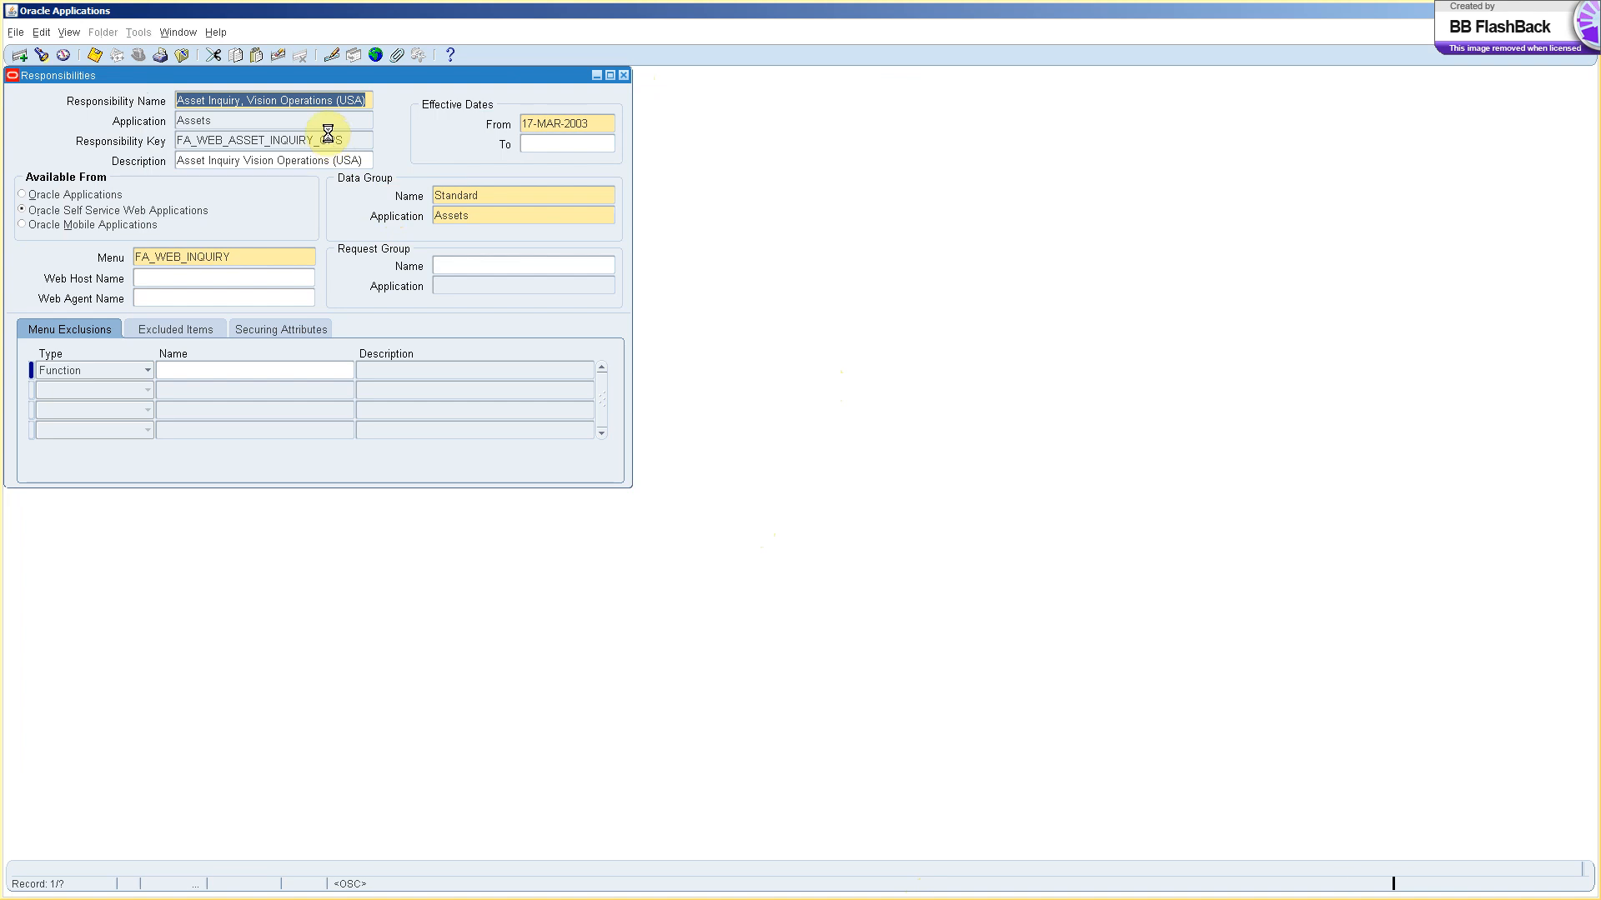
{"action": "key", "text": "Down"}
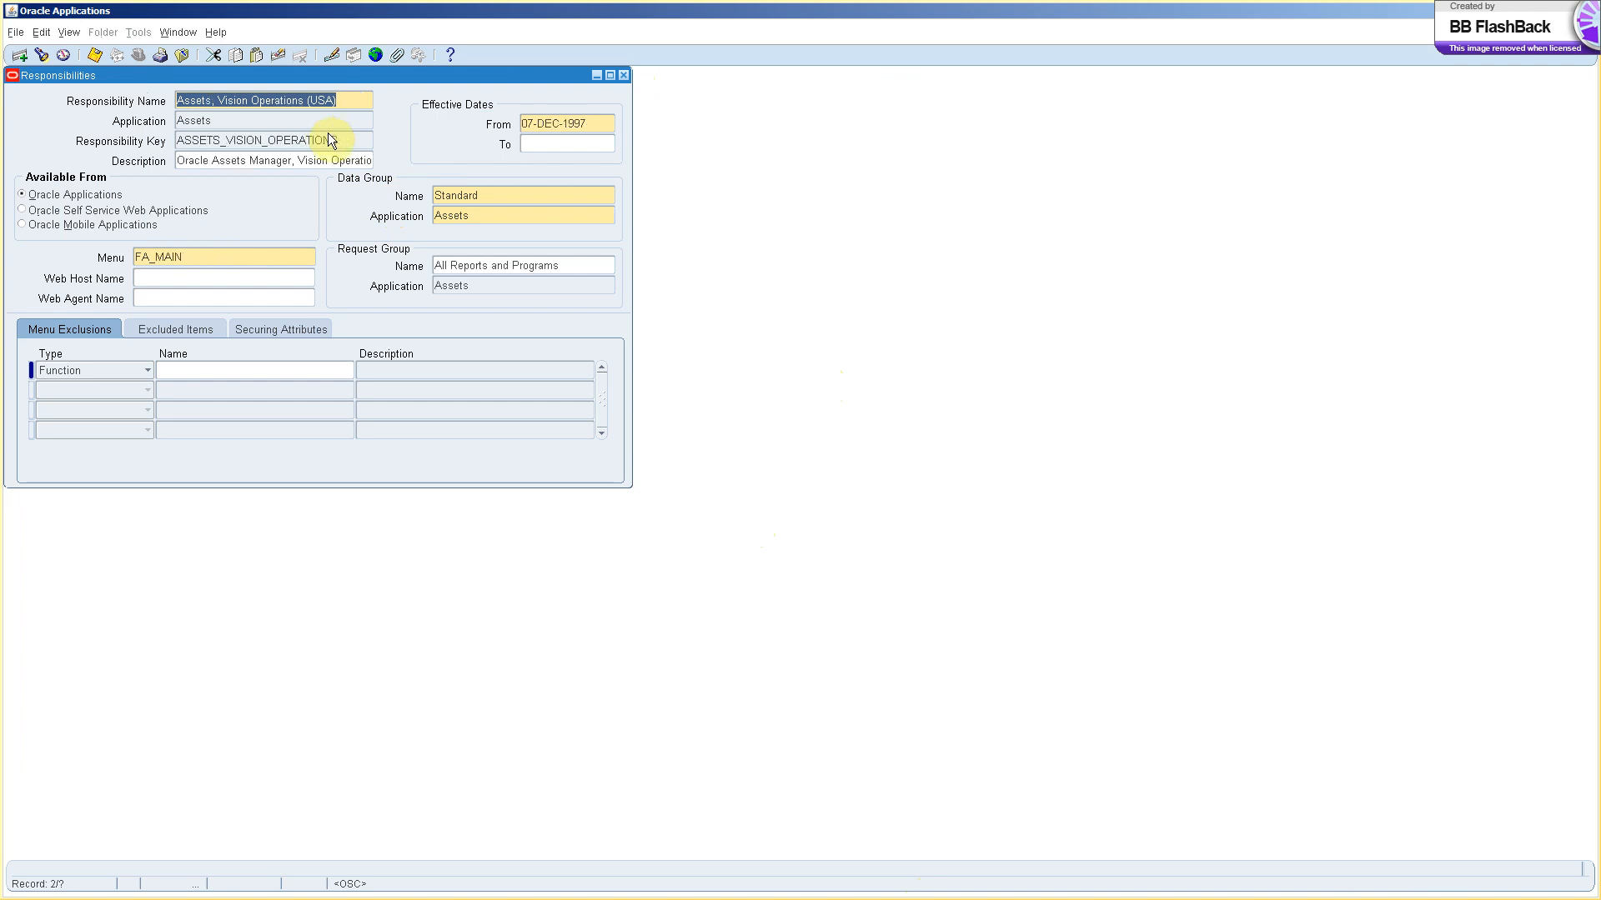
{"action": "key", "text": "Down"}
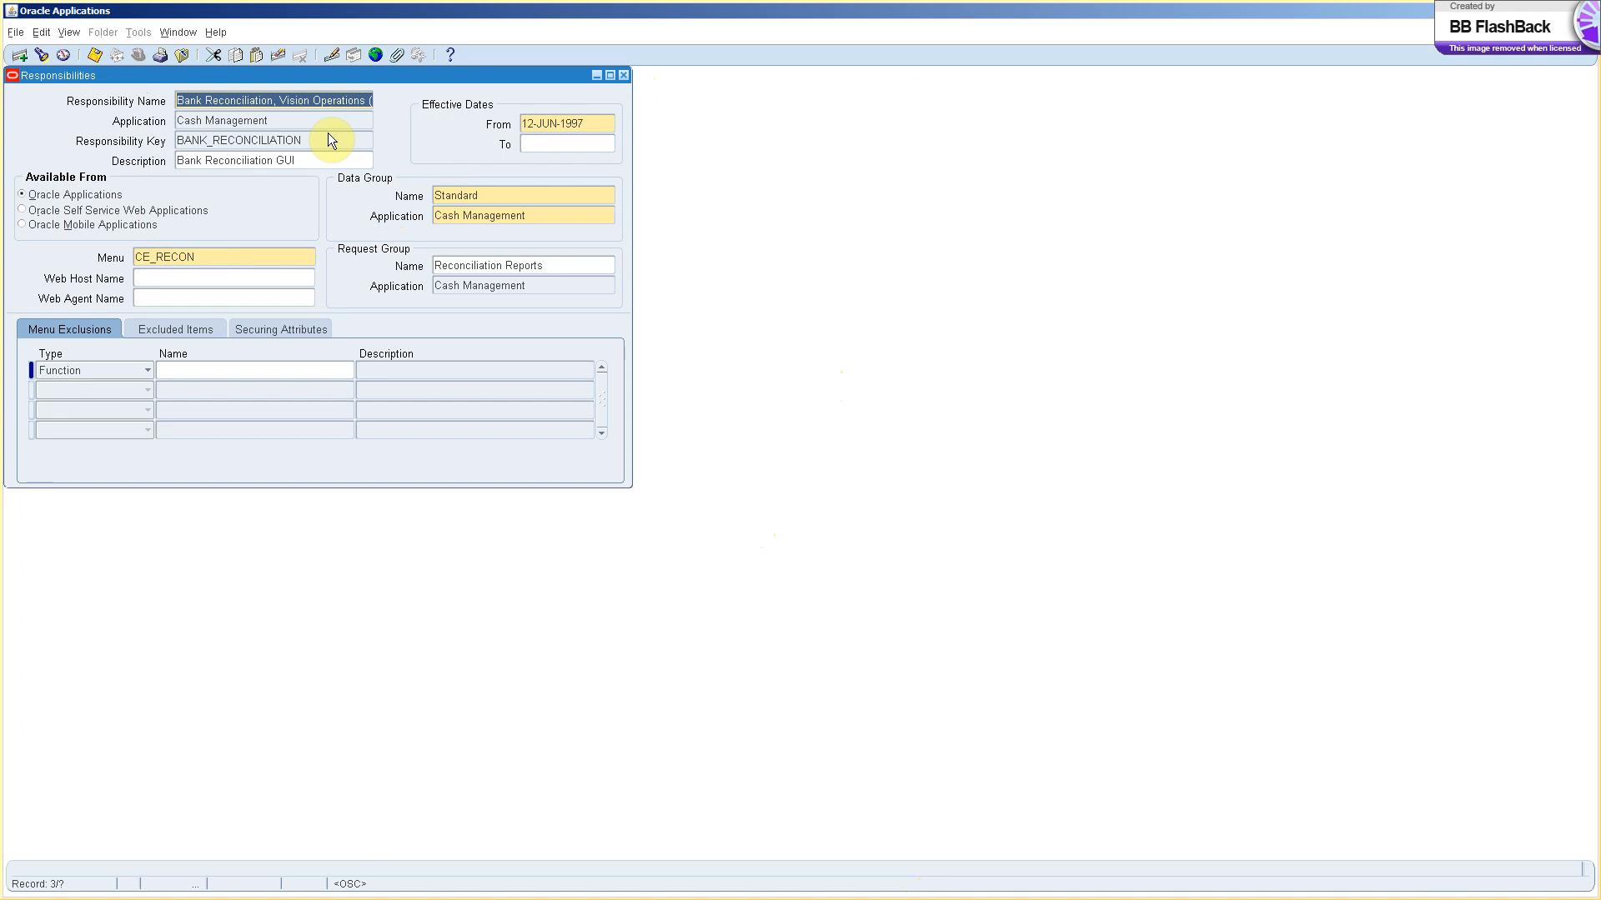
{"action": "key", "text": "Up"}
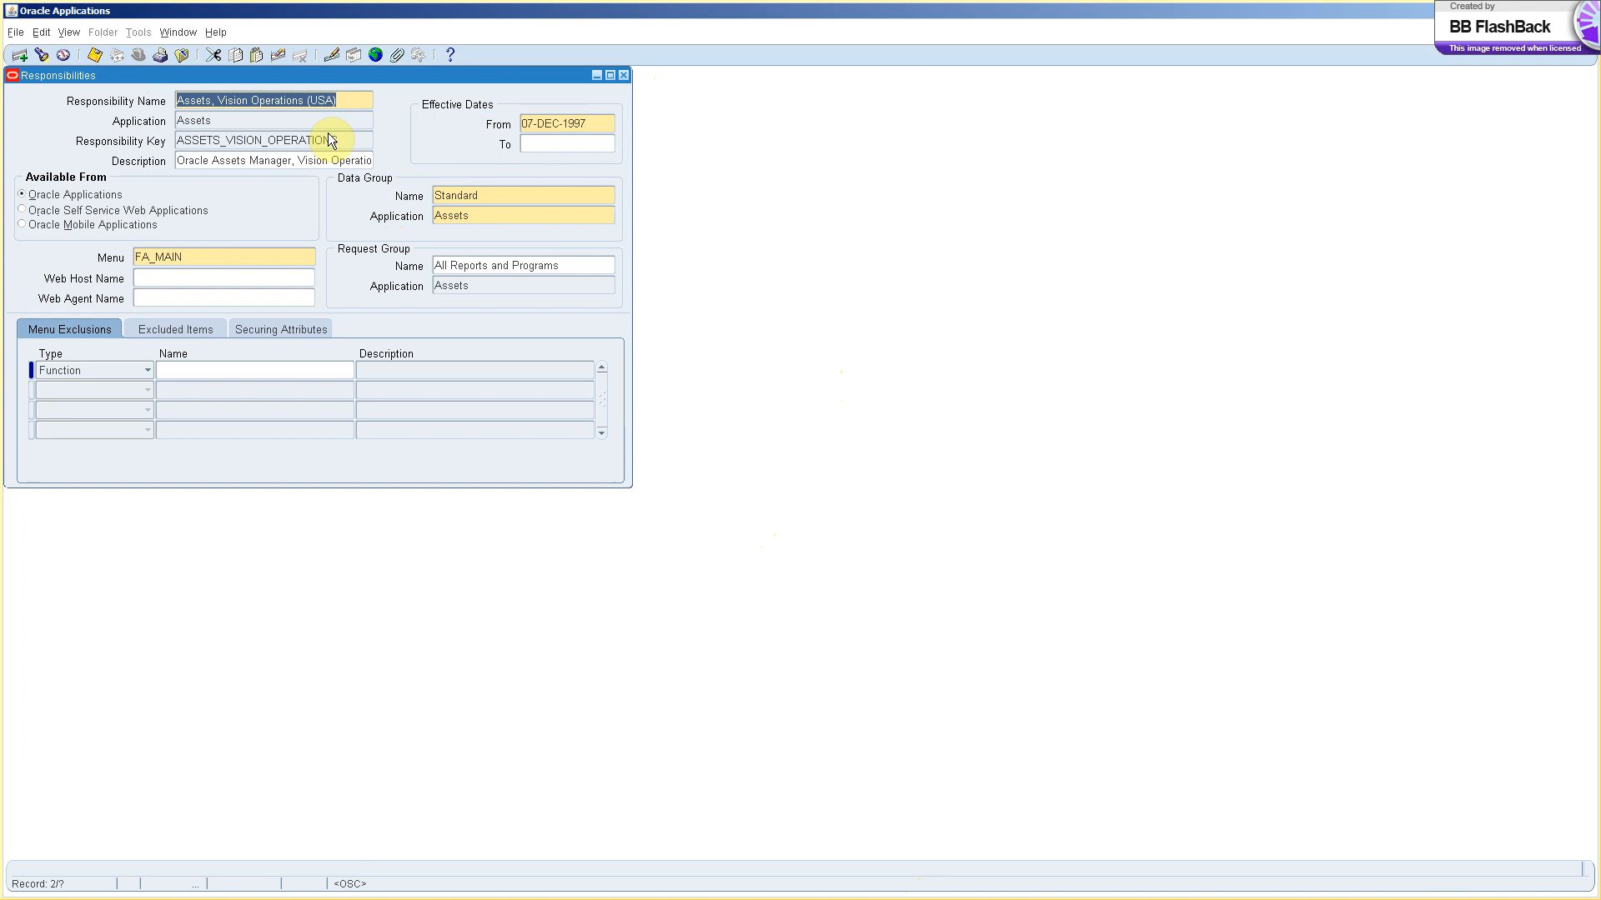
{"action": "key", "text": "super+r"}
Launch Notepad with the notepad Run command to get a blank Untitled note.
{"action": "type", "text": "notepad"}
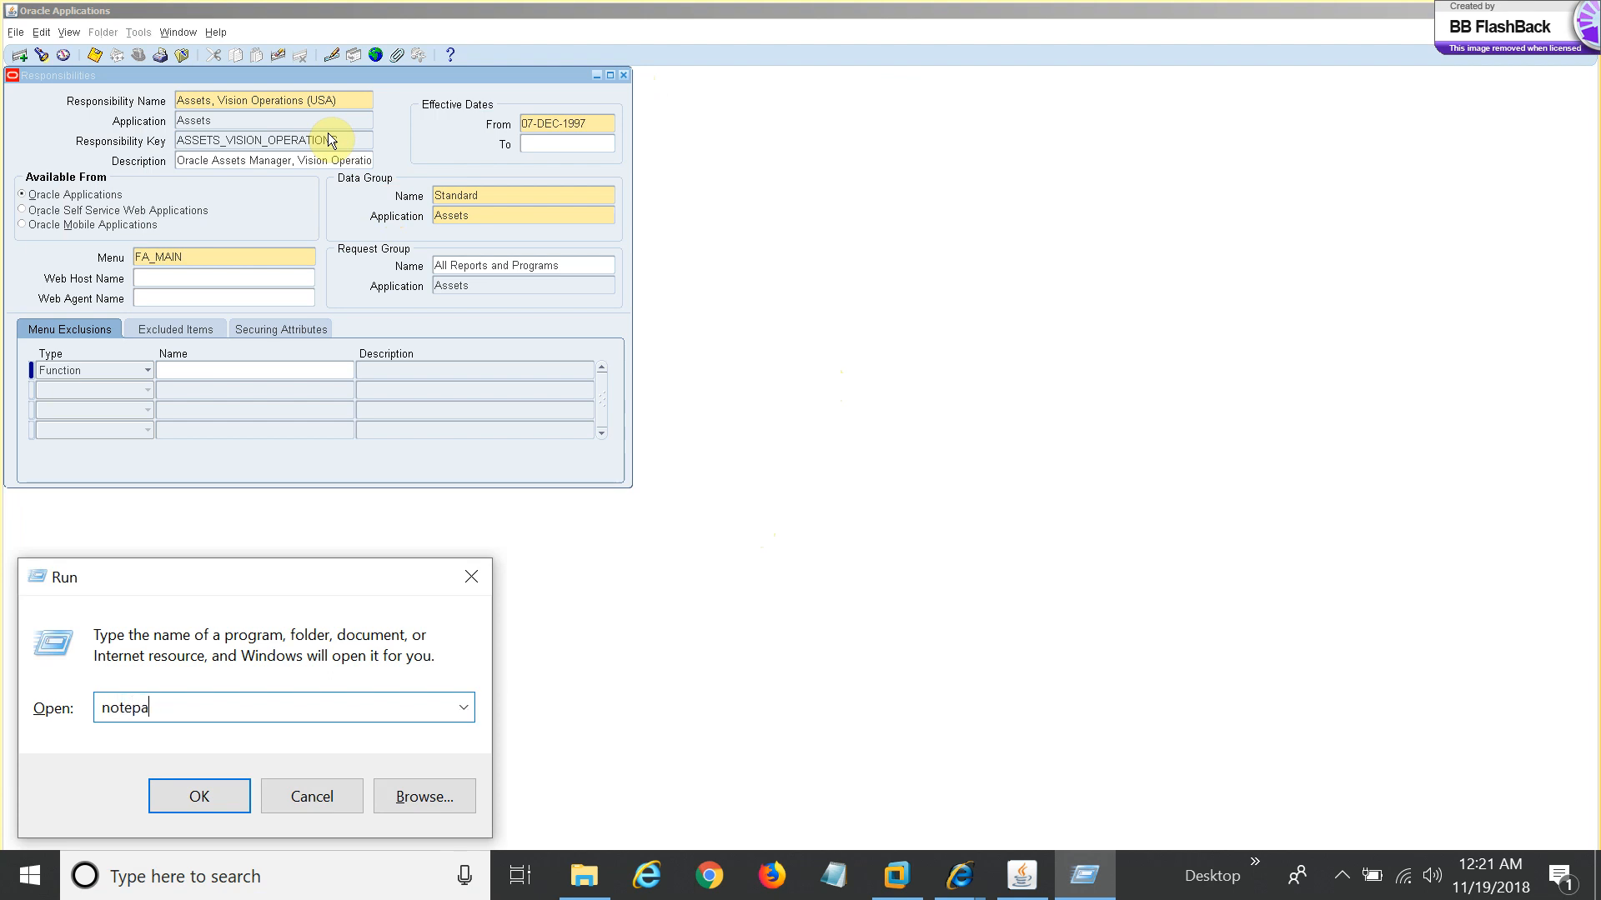
{"action": "key", "text": "Return"}
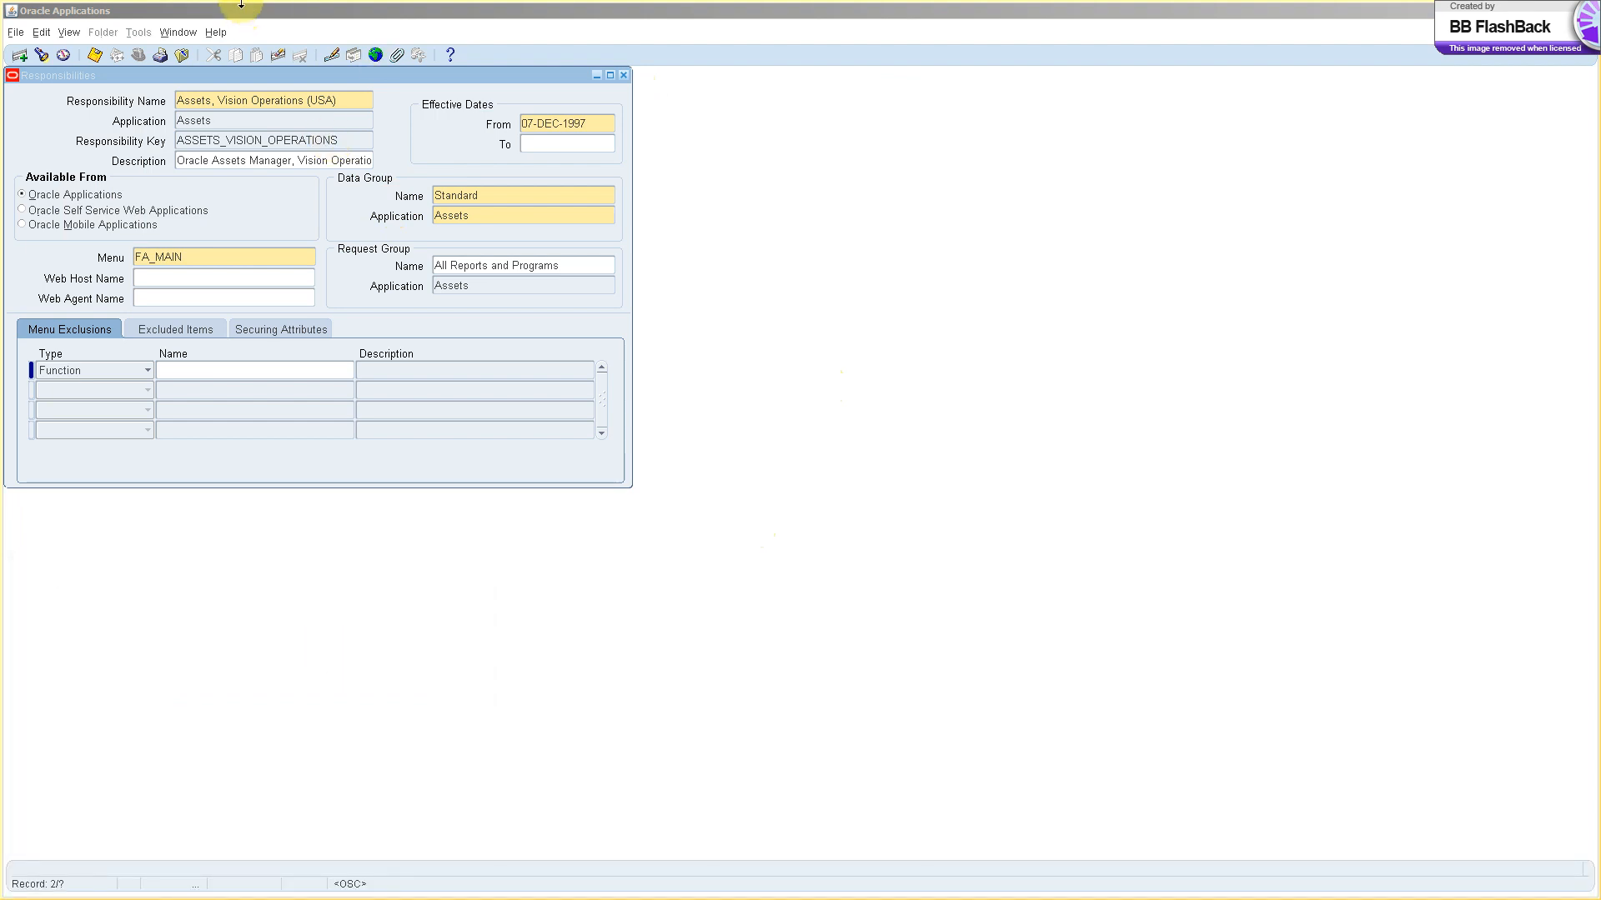
{"action": "key", "text": "alt"}
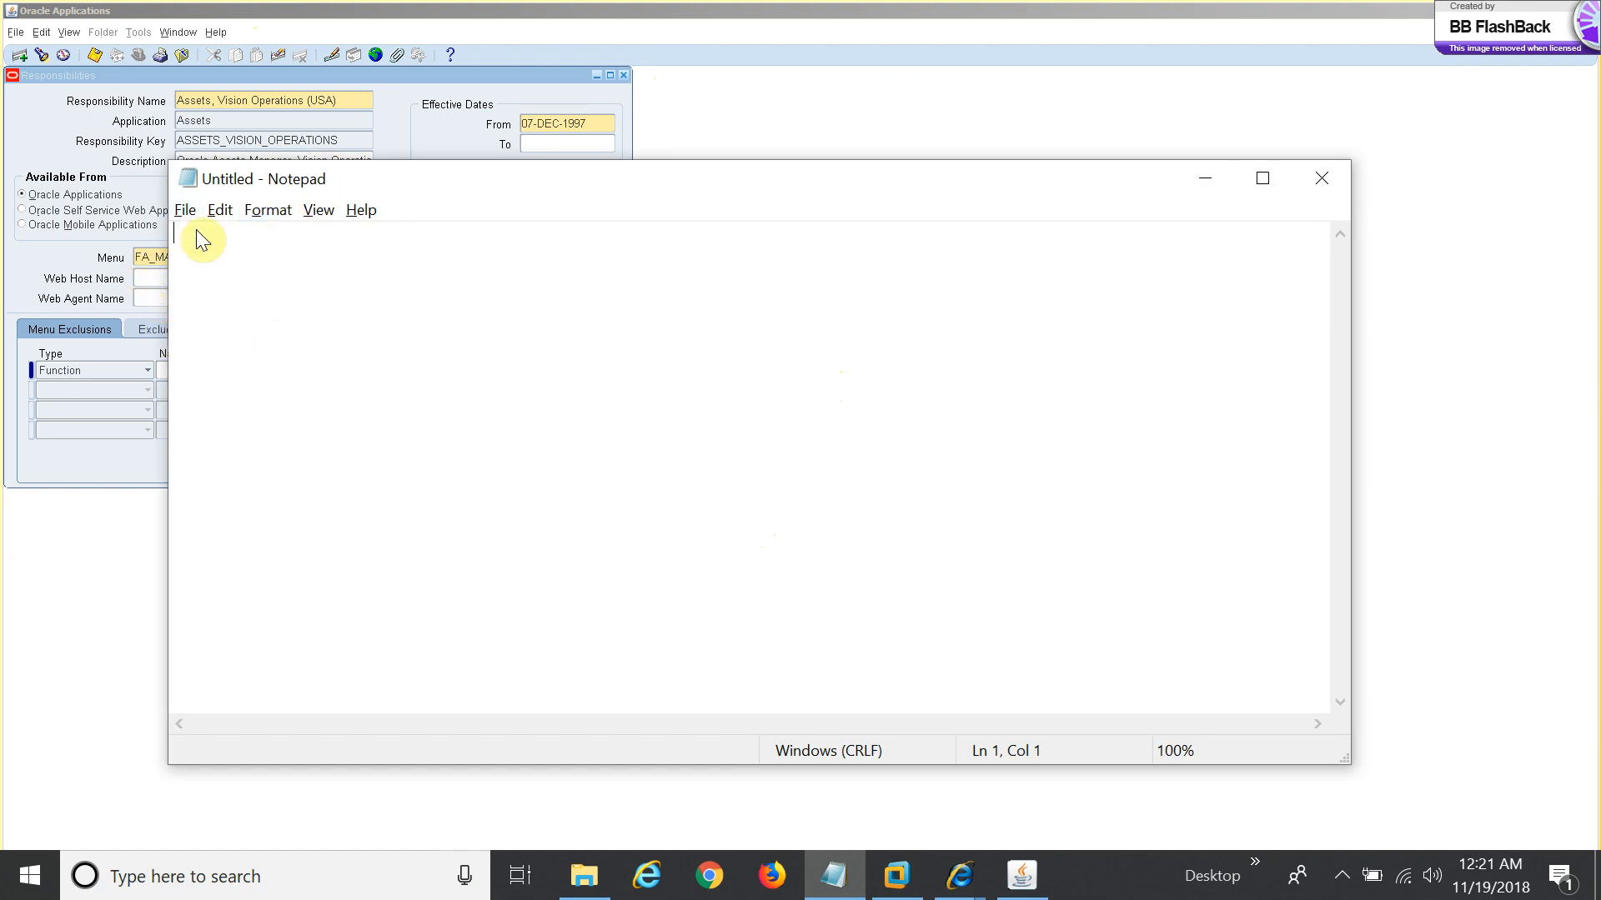
Copy the FA_MAIN menu value into the Notepad note.
{"action": "left_click", "coordinate": [156, 249]}
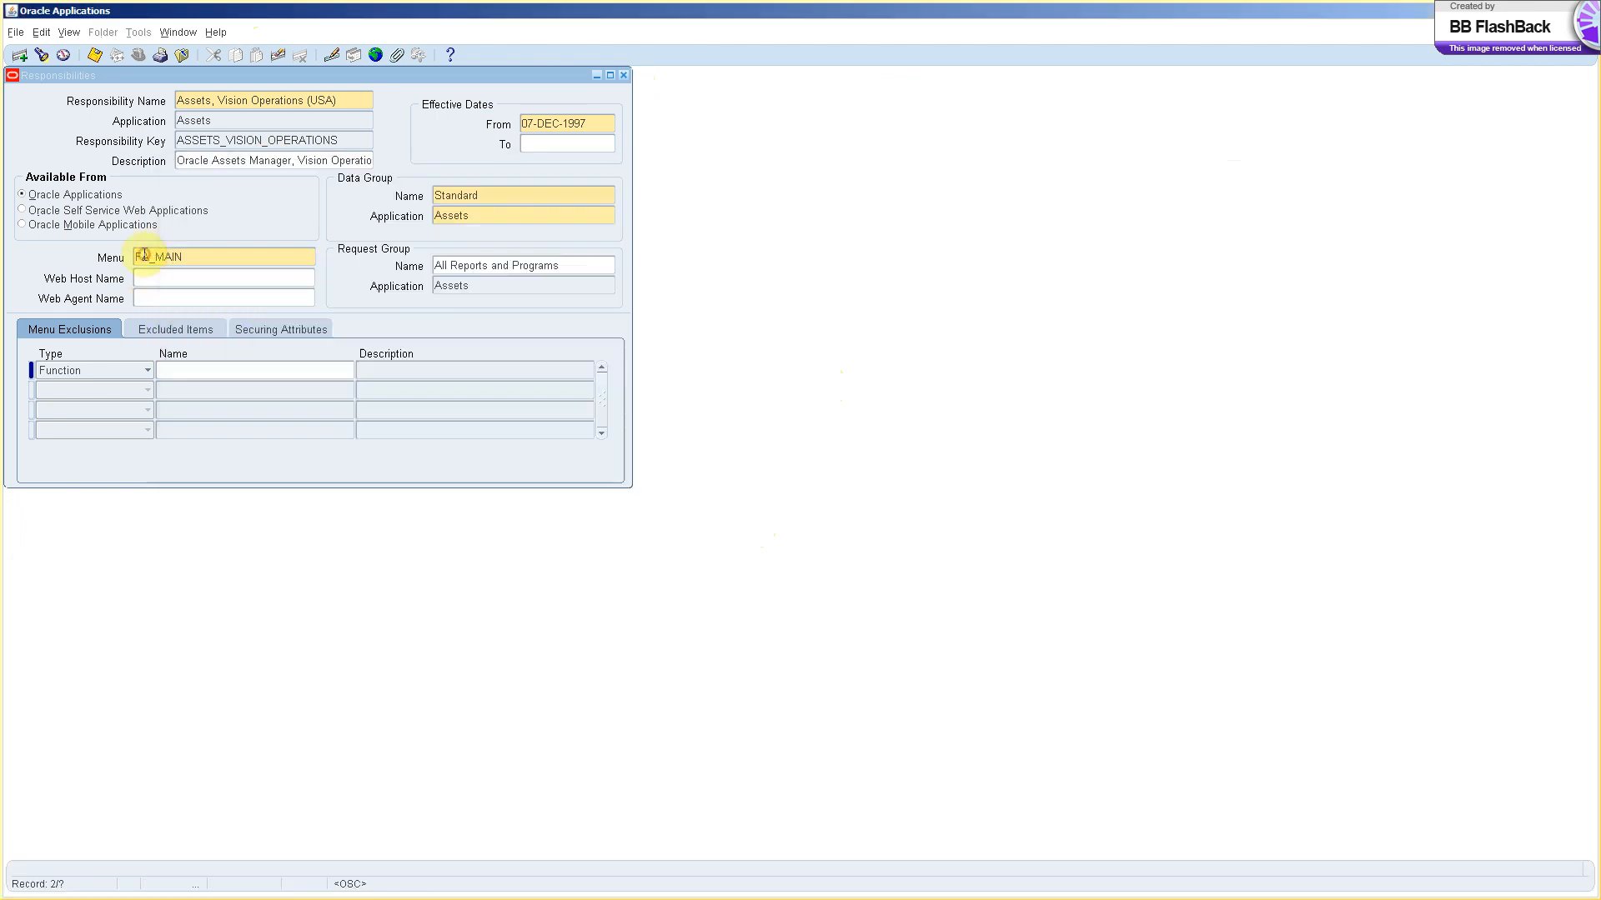
{"action": "left_click_drag", "start_coordinate": [140, 257], "coordinate": [198, 258]}
{"action": "key", "text": "ctrl+c"}
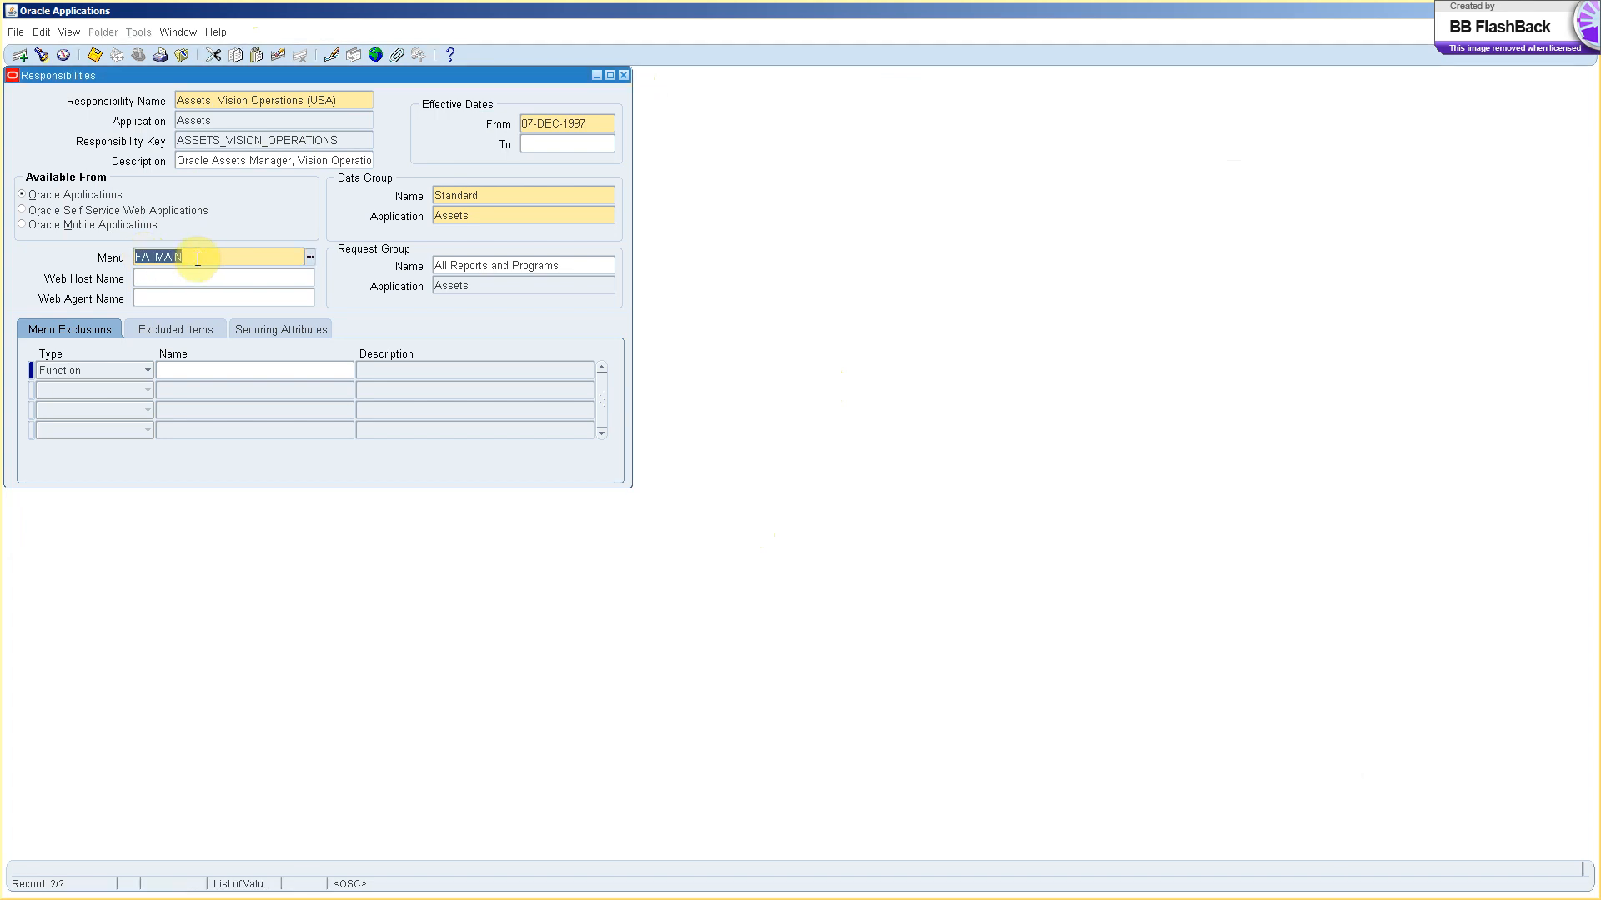
{"action": "key", "text": "alt+Tab"}
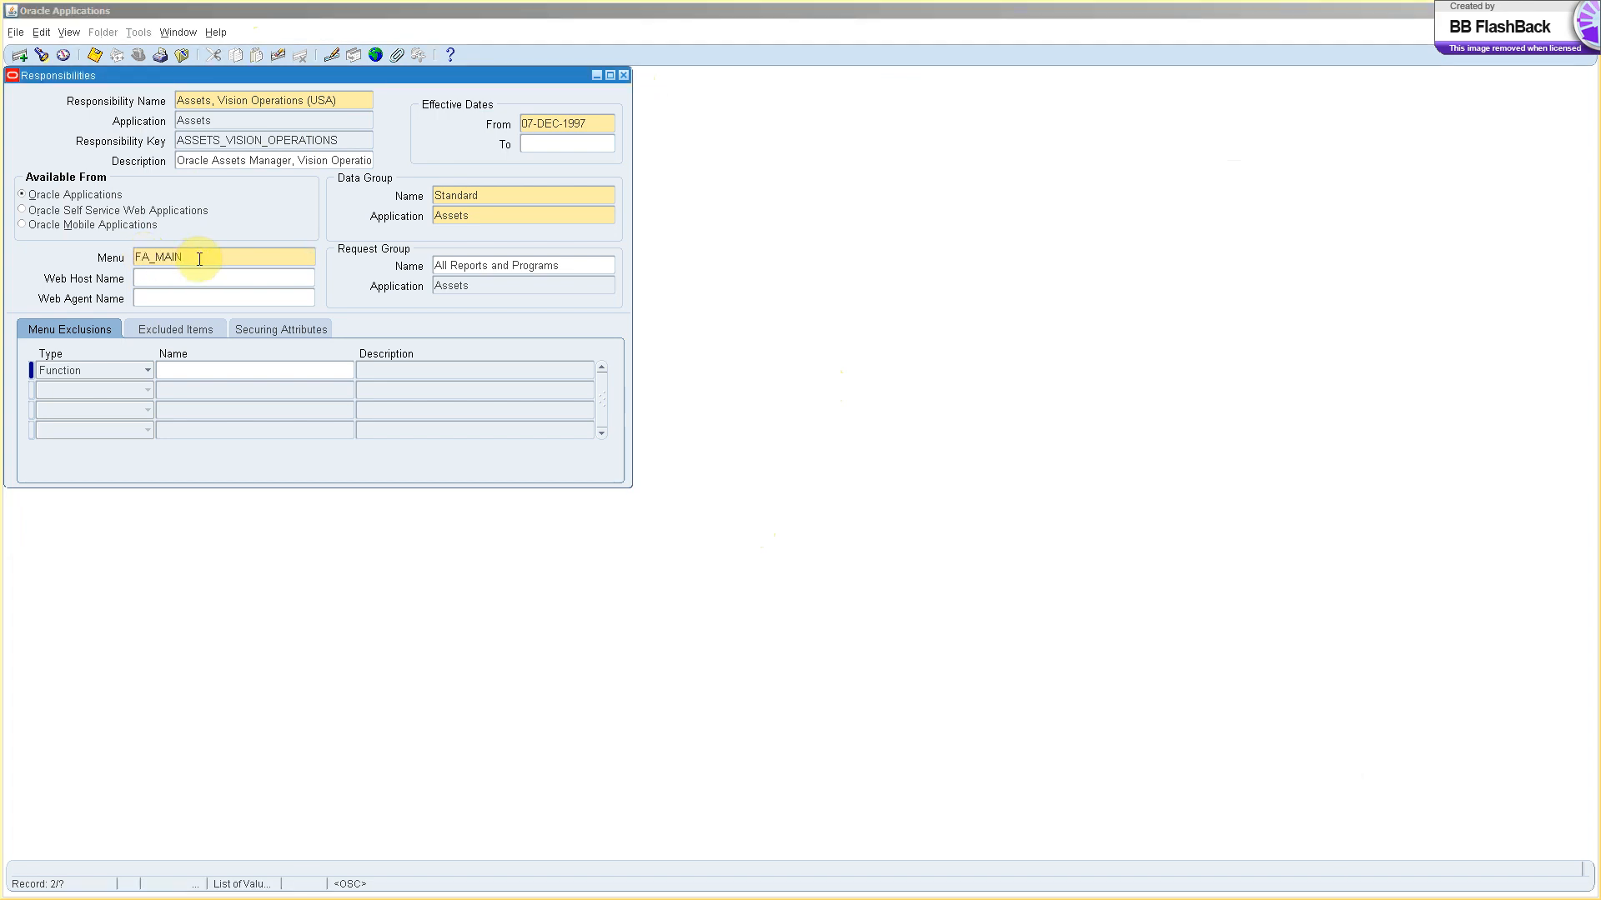
{"action": "key", "text": "alt+Tab"}
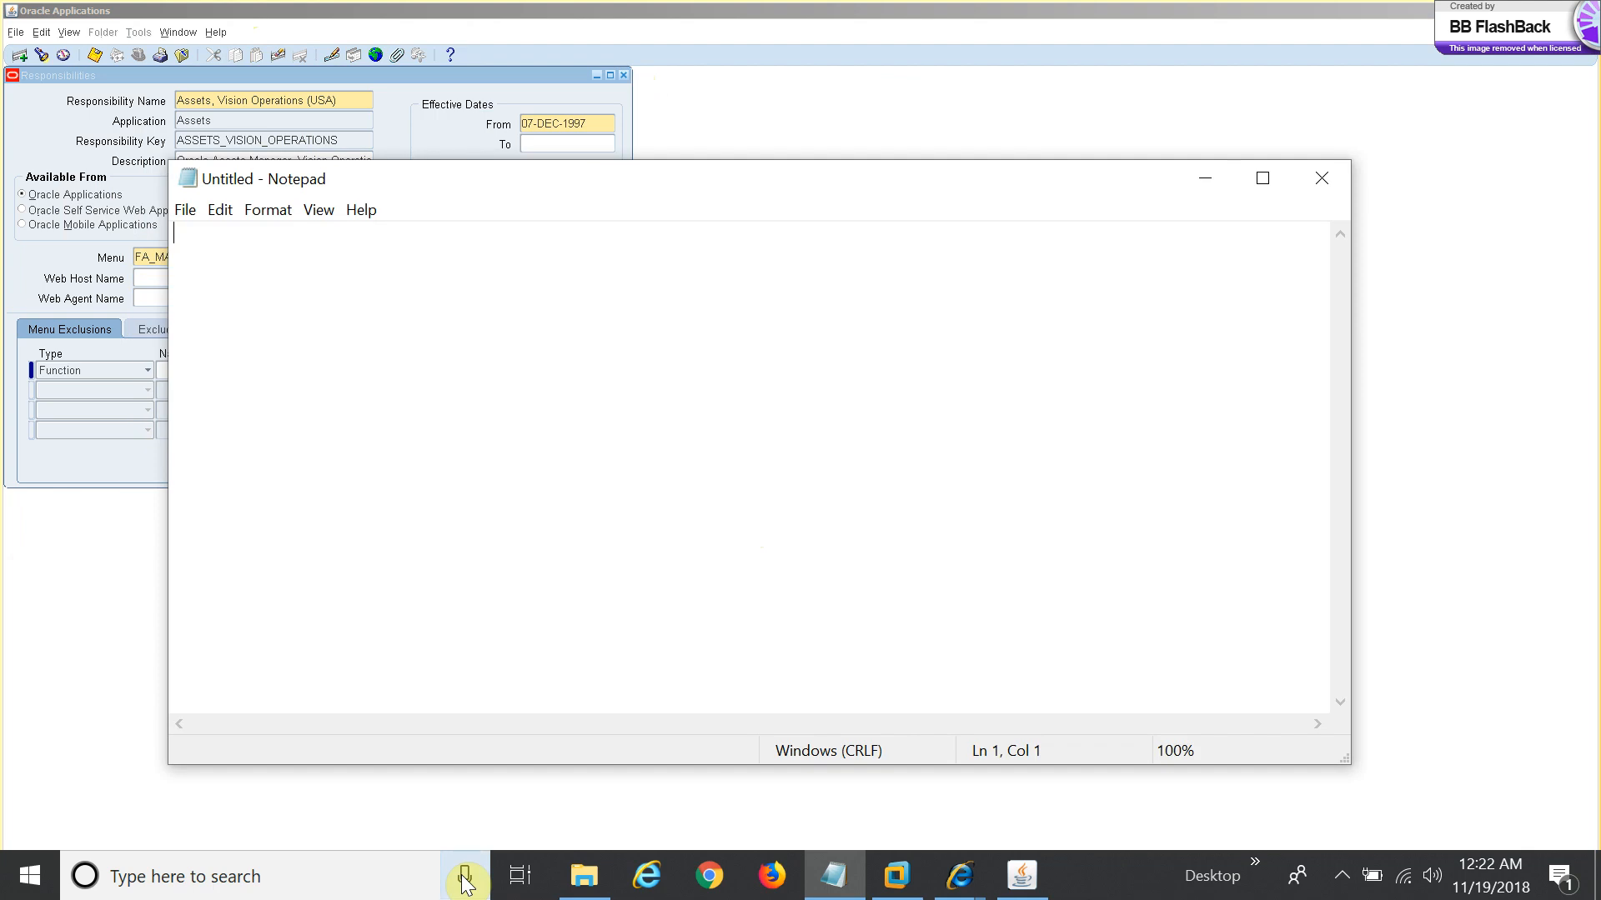
{"action": "key", "text": "ctrl+v"}
{"action": "key", "text": "Return"}
{"action": "key", "text": "Return"}
{"action": "key", "text": "alt+Tab"}
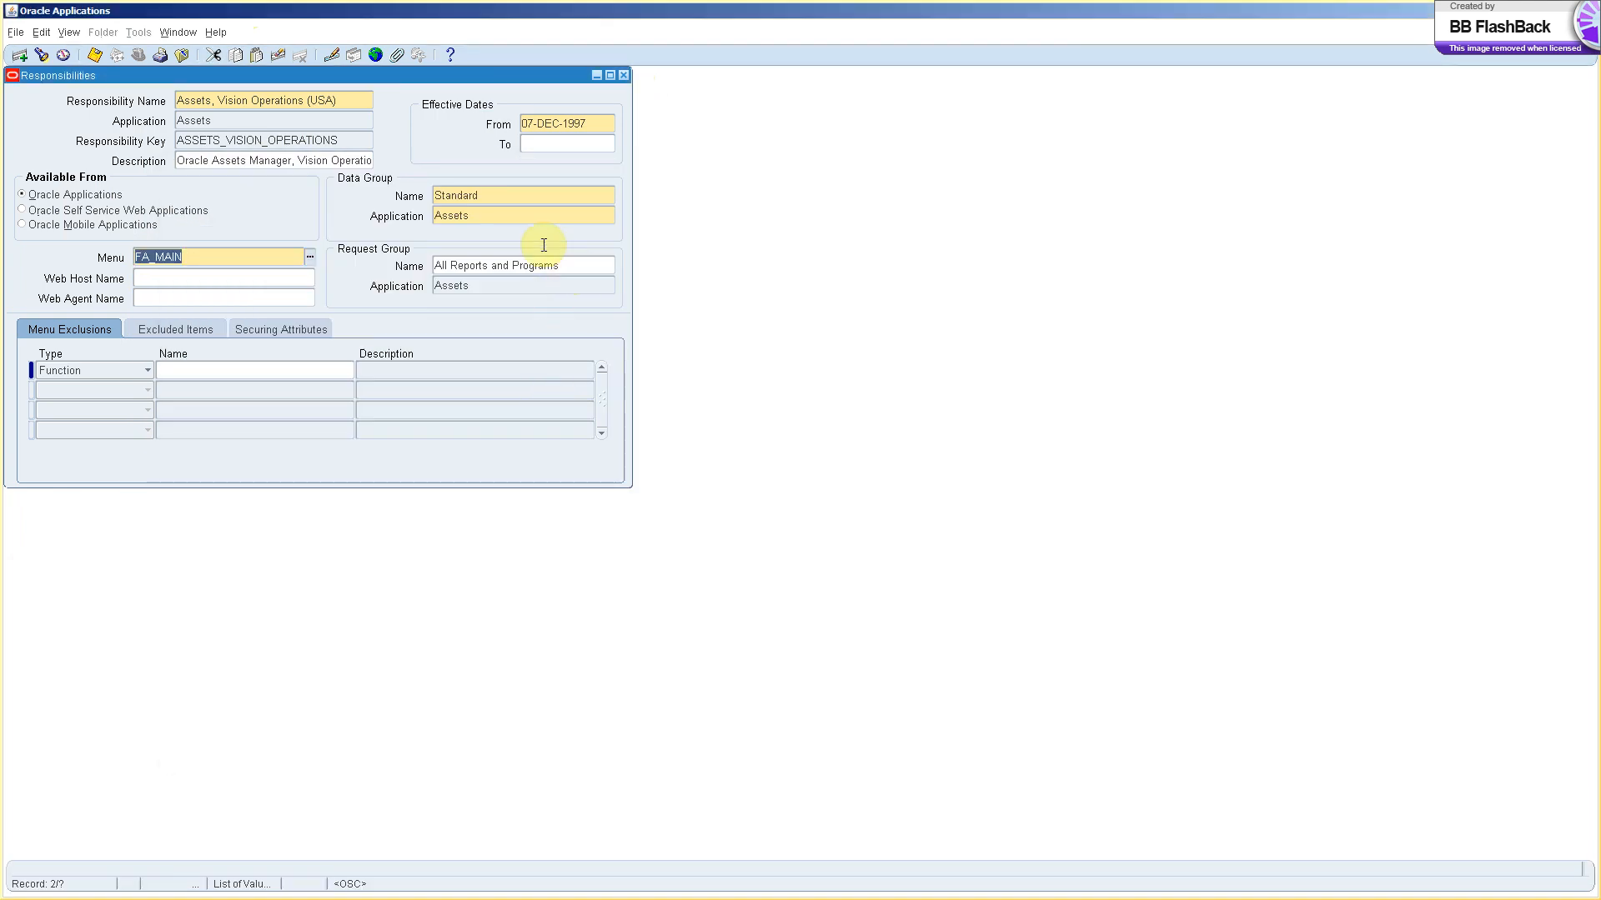
Copy the Standard data group name into the note.
{"action": "left_click", "coordinate": [500, 190]}
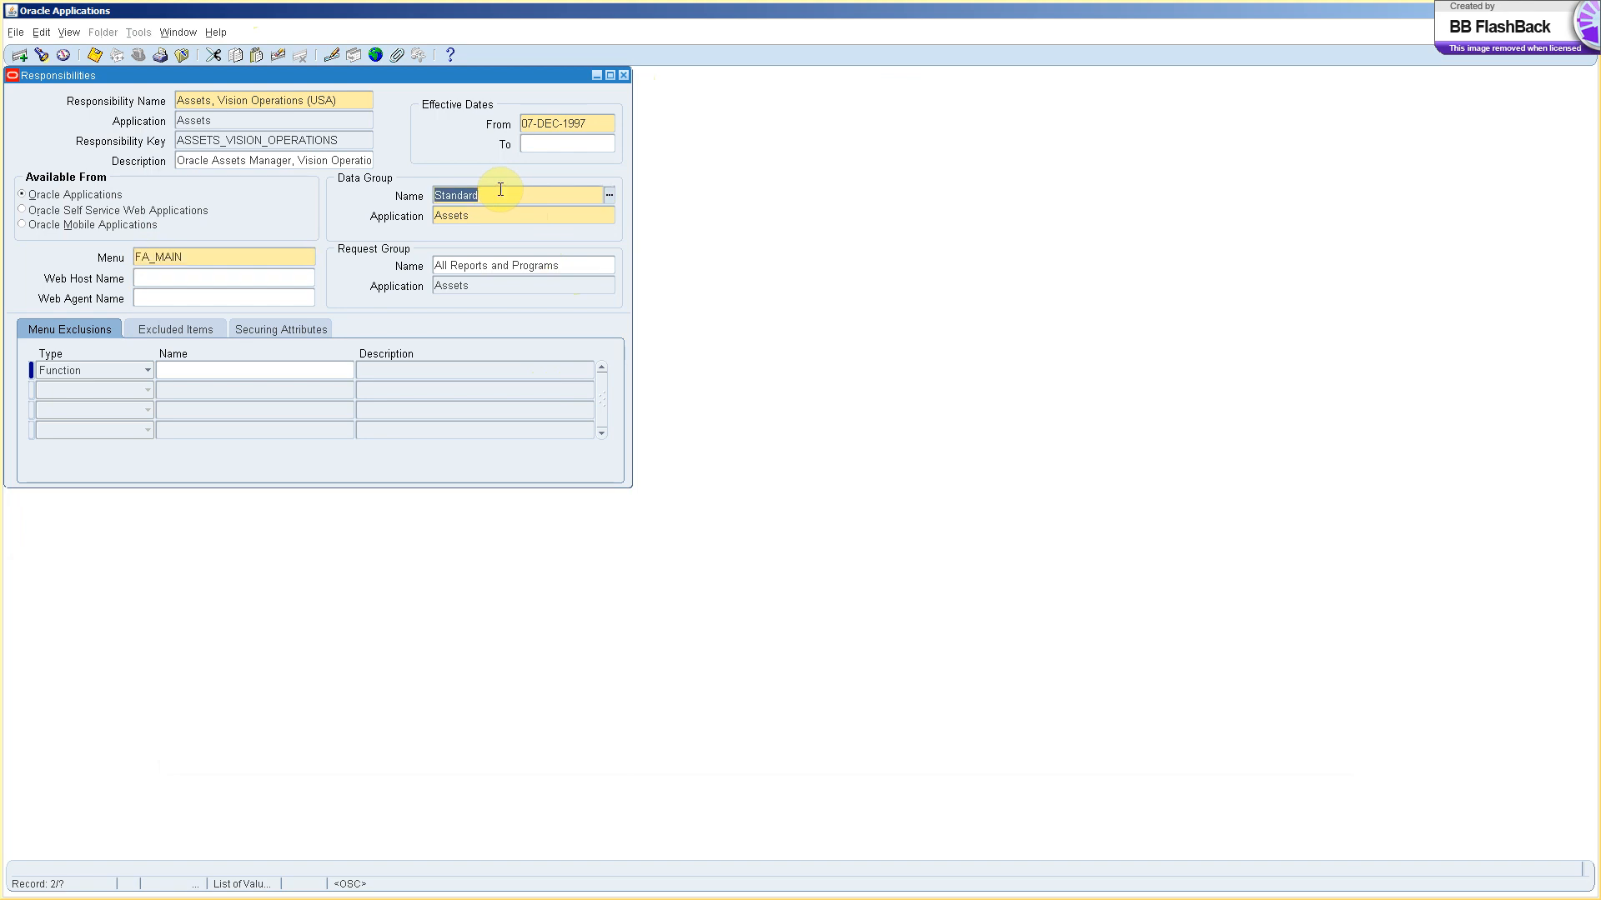
{"action": "key", "text": "ctrl+c"}
{"action": "key", "text": "alt+Tab"}
{"action": "key", "text": "ctrl+v"}
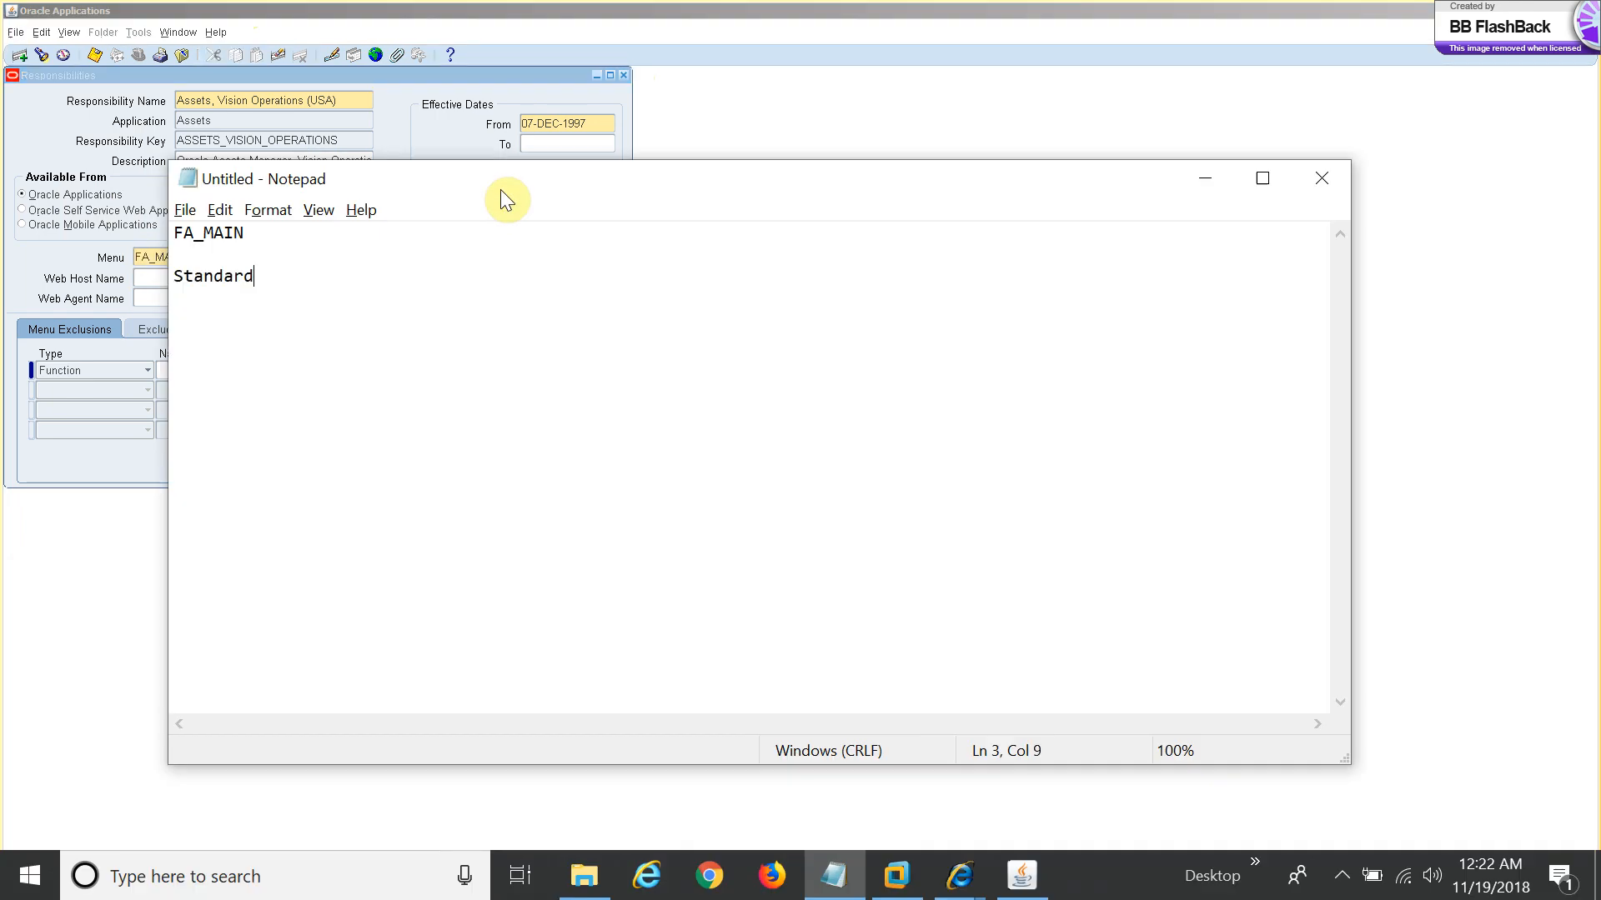
{"action": "key", "text": "alt+Tab"}
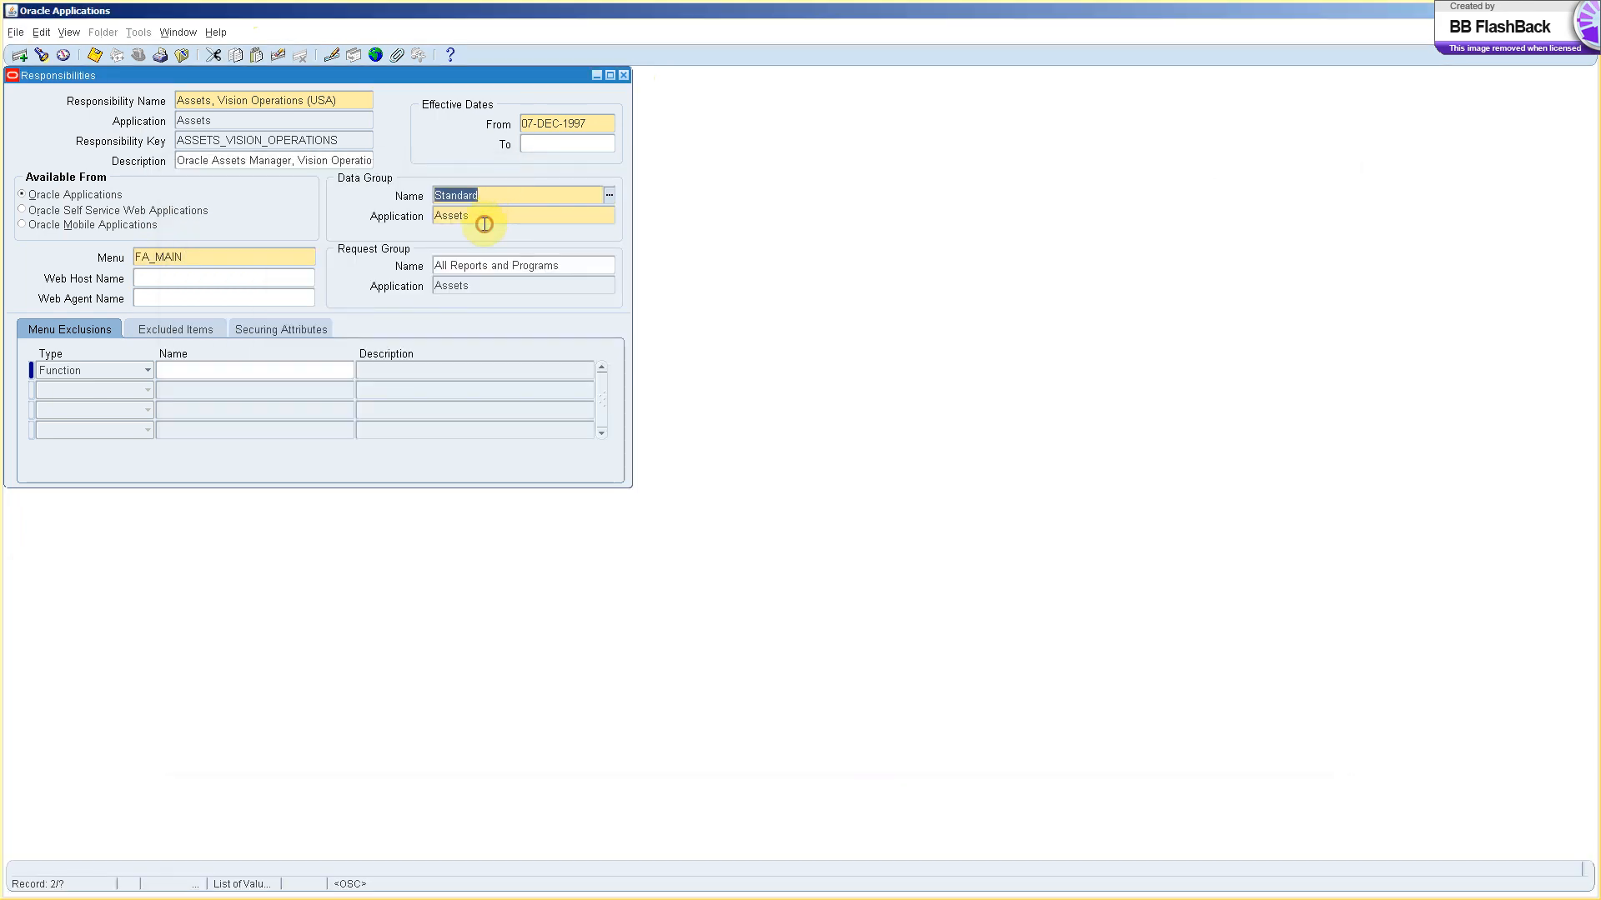
Add the Assets application and All Reports and Programs request group to the note.
{"action": "left_click", "coordinate": [478, 216]}
{"action": "key", "text": "alt+Tab"}
{"action": "key", "text": "ctrl+v"}
{"action": "key", "text": "alt+Tab"}
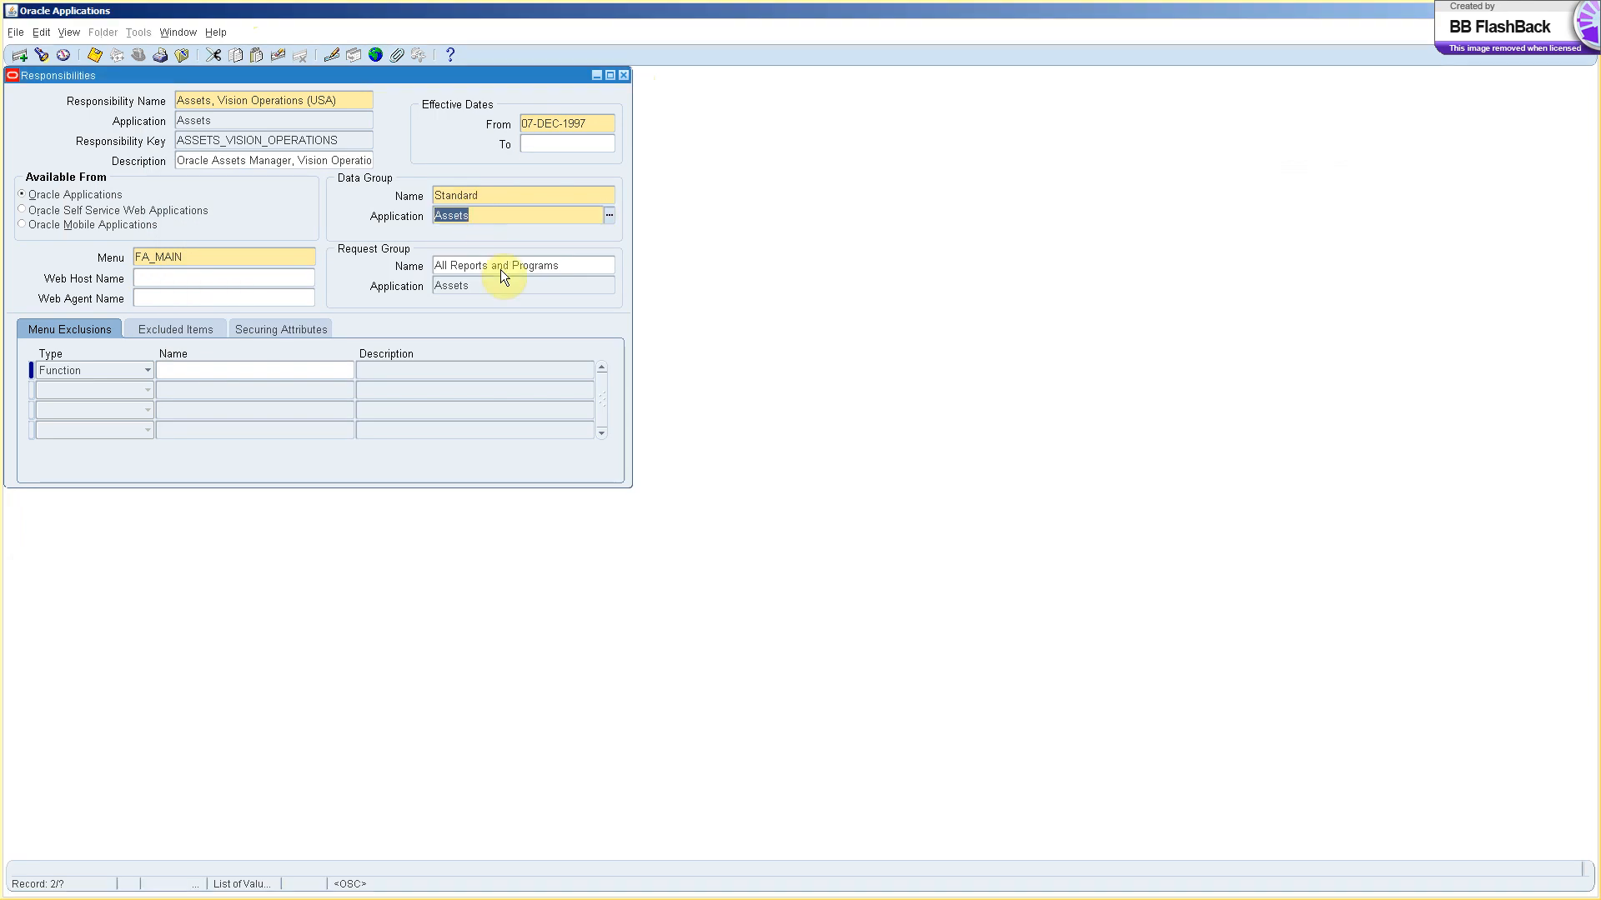
{"action": "key", "text": "Tab"}
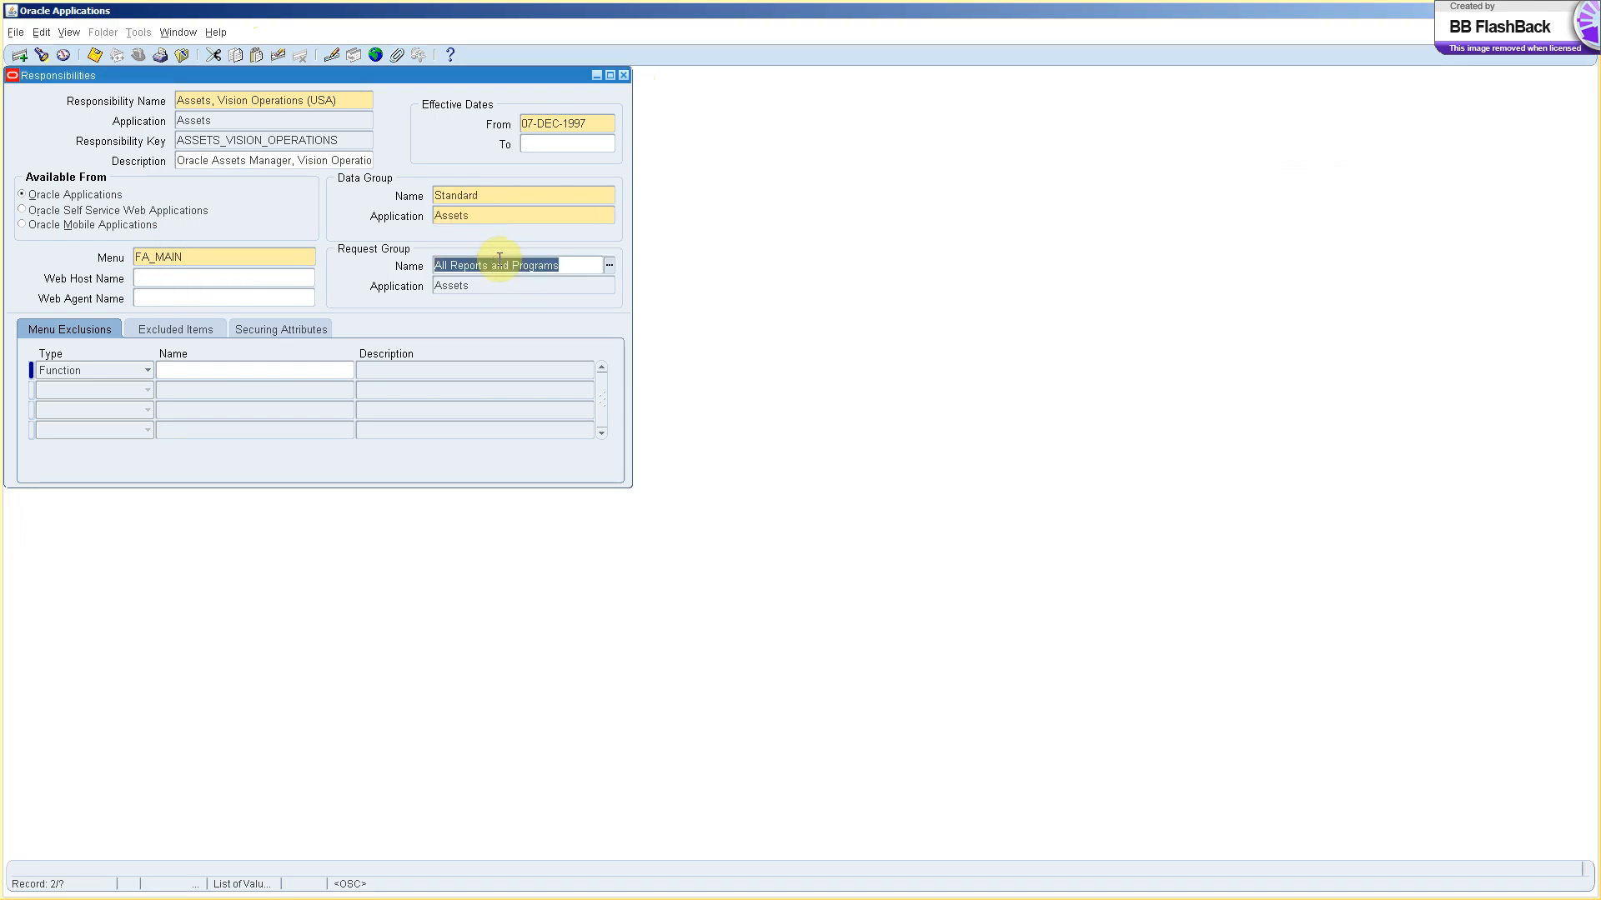
{"action": "key", "text": "ctrl+c"}
{"action": "key", "text": "alt+Tab"}
{"action": "key", "text": "Return"}
{"action": "key", "text": "Return"}
{"action": "key", "text": "ctrl+v"}
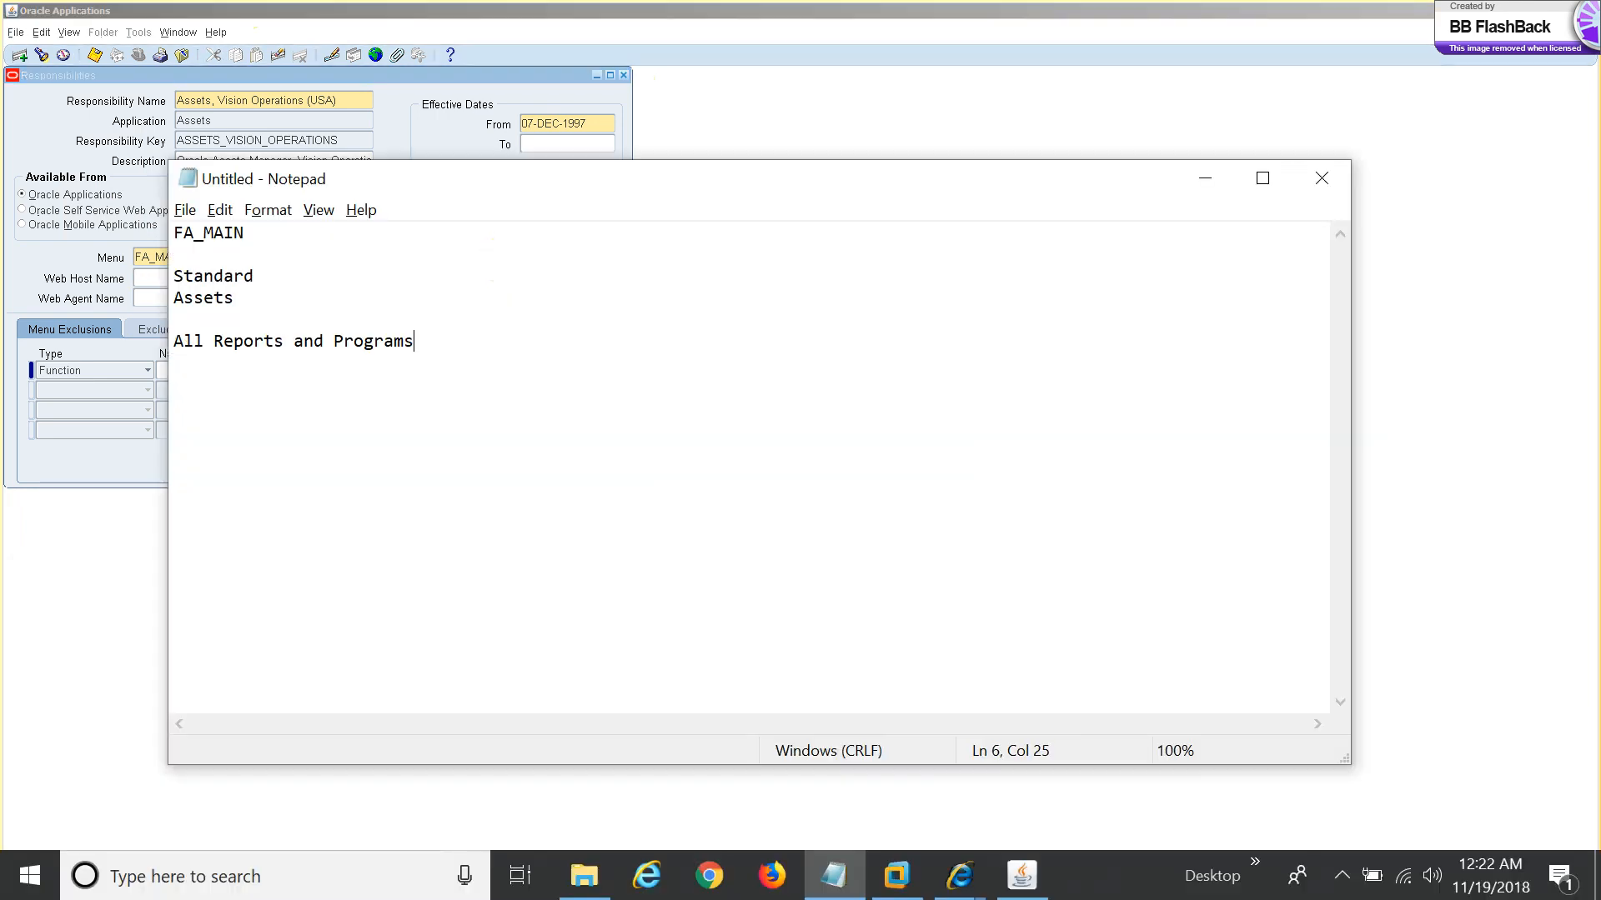
{"action": "key", "text": "alt+Tab"}
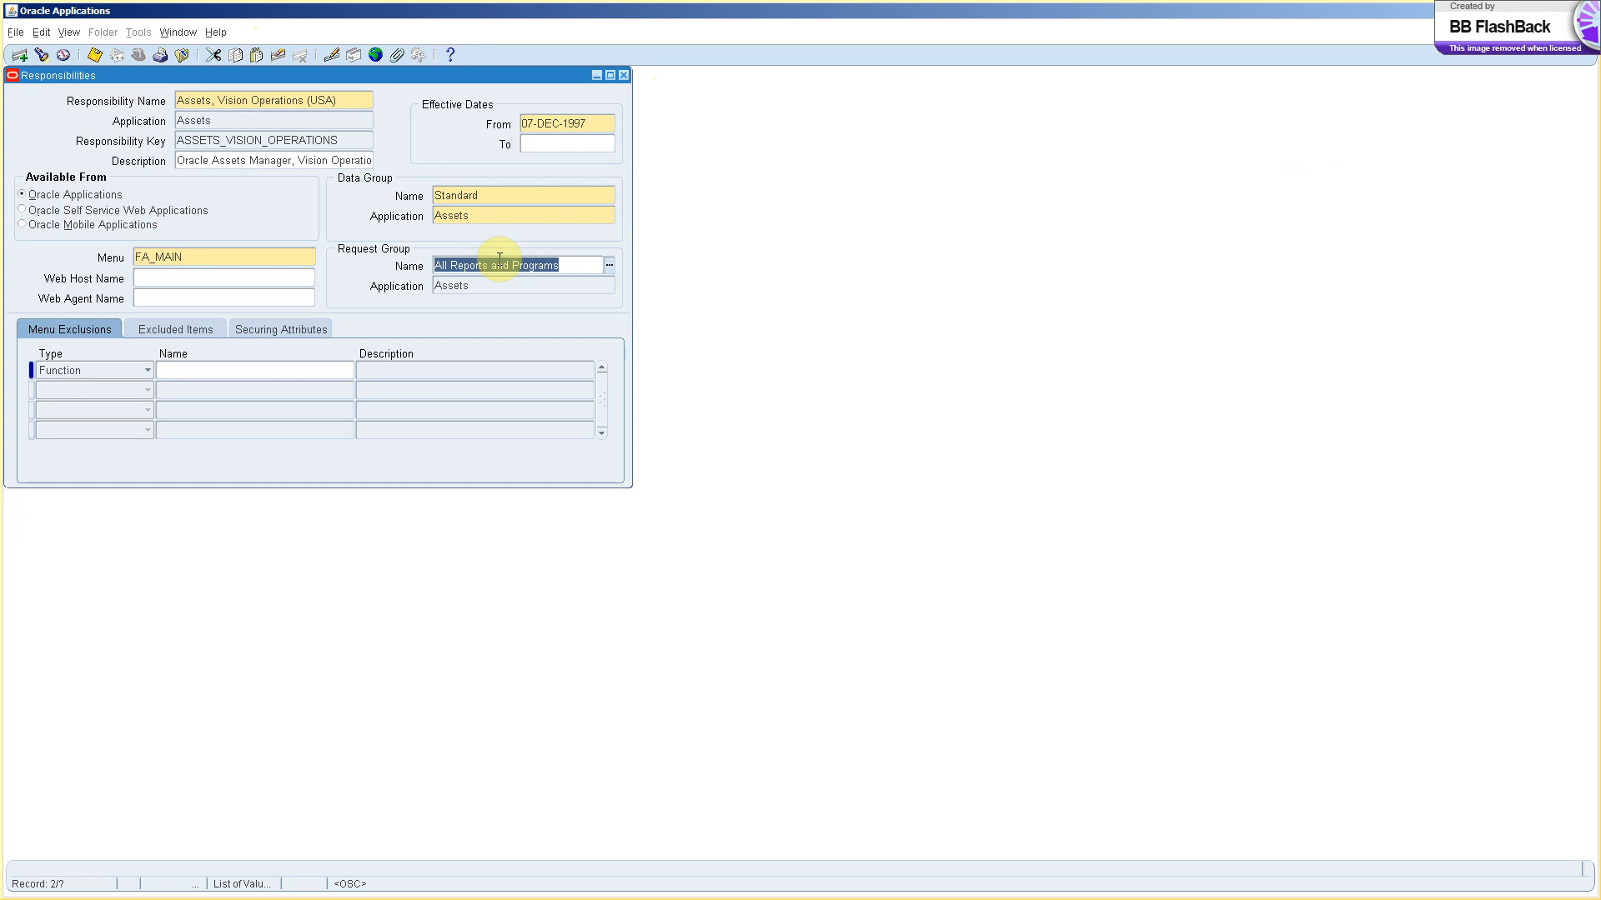
{"action": "left_click", "coordinate": [344, 101]}
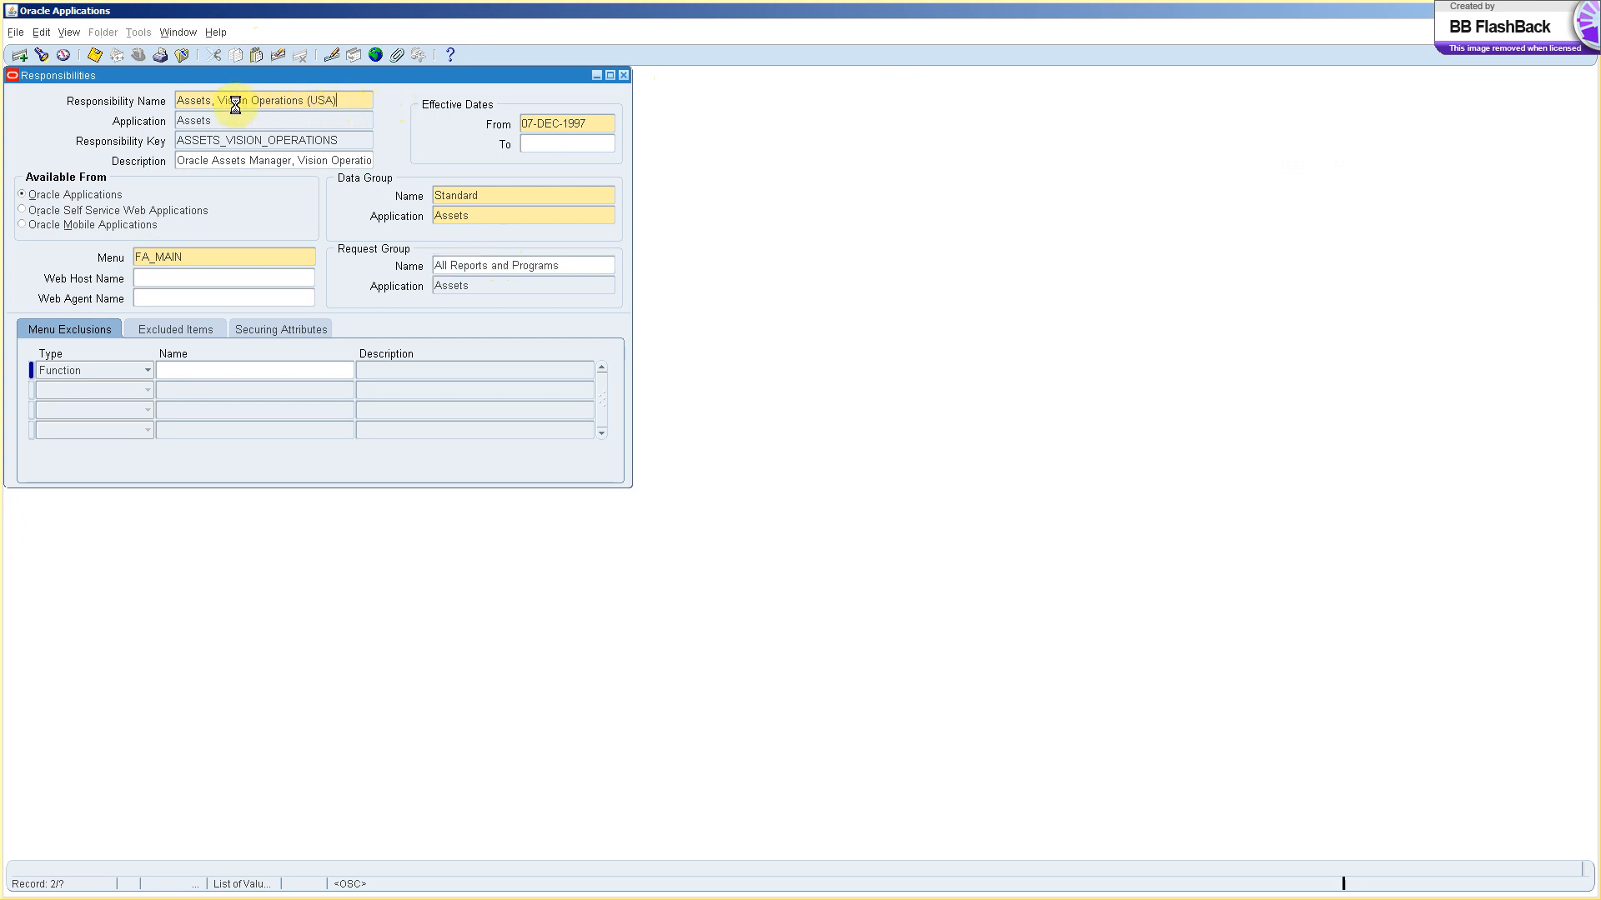
{"action": "left_click_drag", "start_coordinate": [180, 101], "coordinate": [350, 80]}
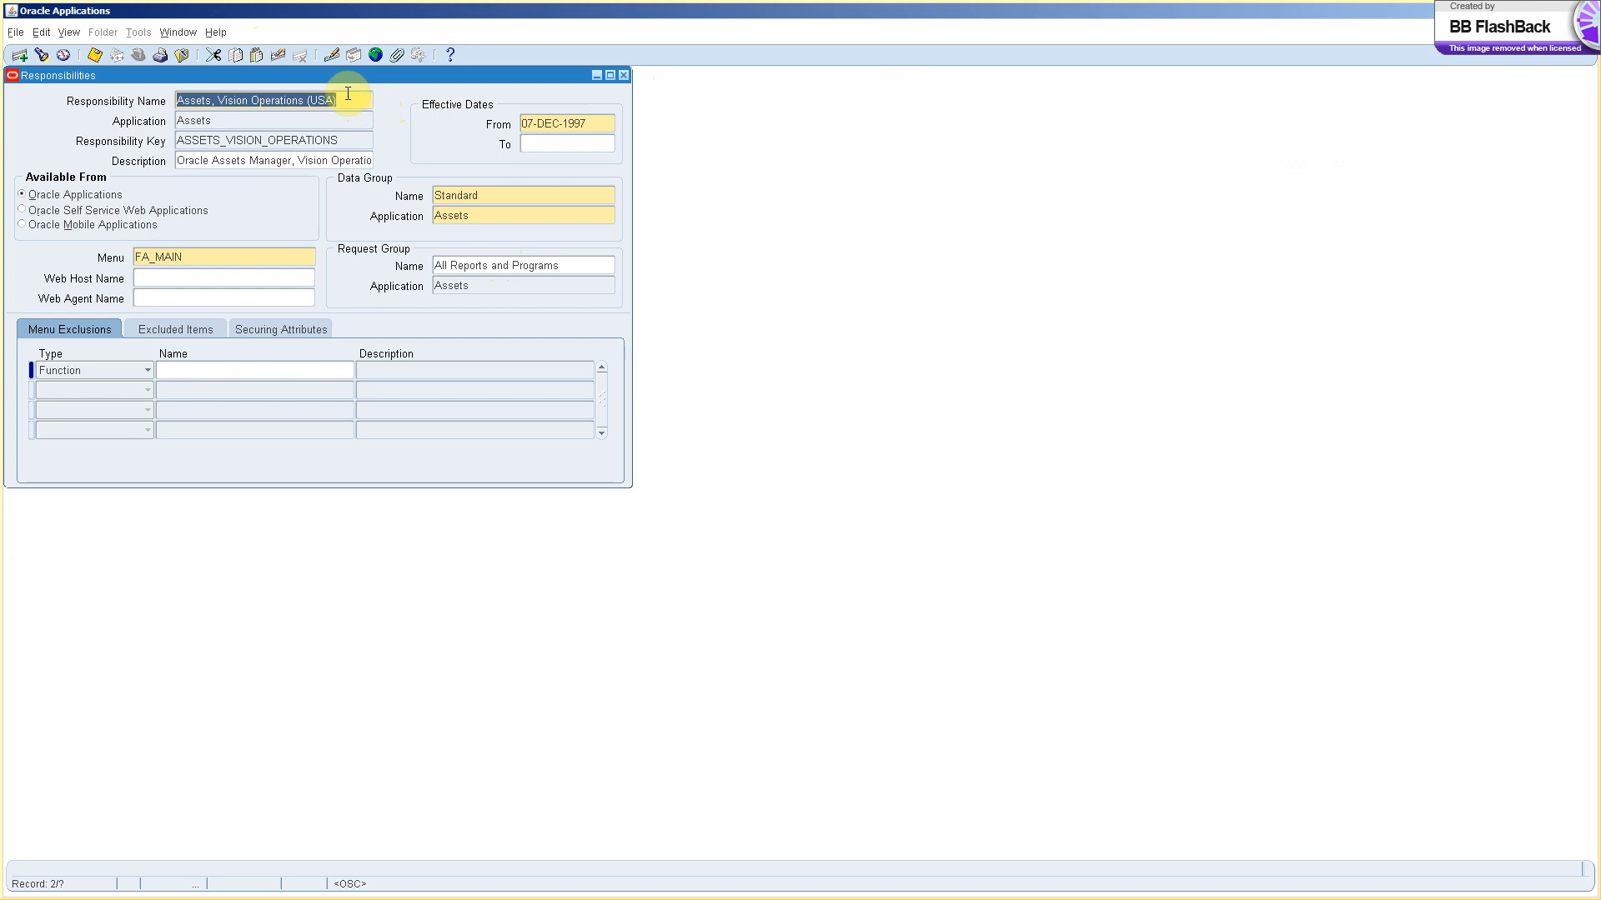
{"action": "left_click", "coordinate": [215, 120]}
{"action": "double_click", "coordinate": [216, 120]}
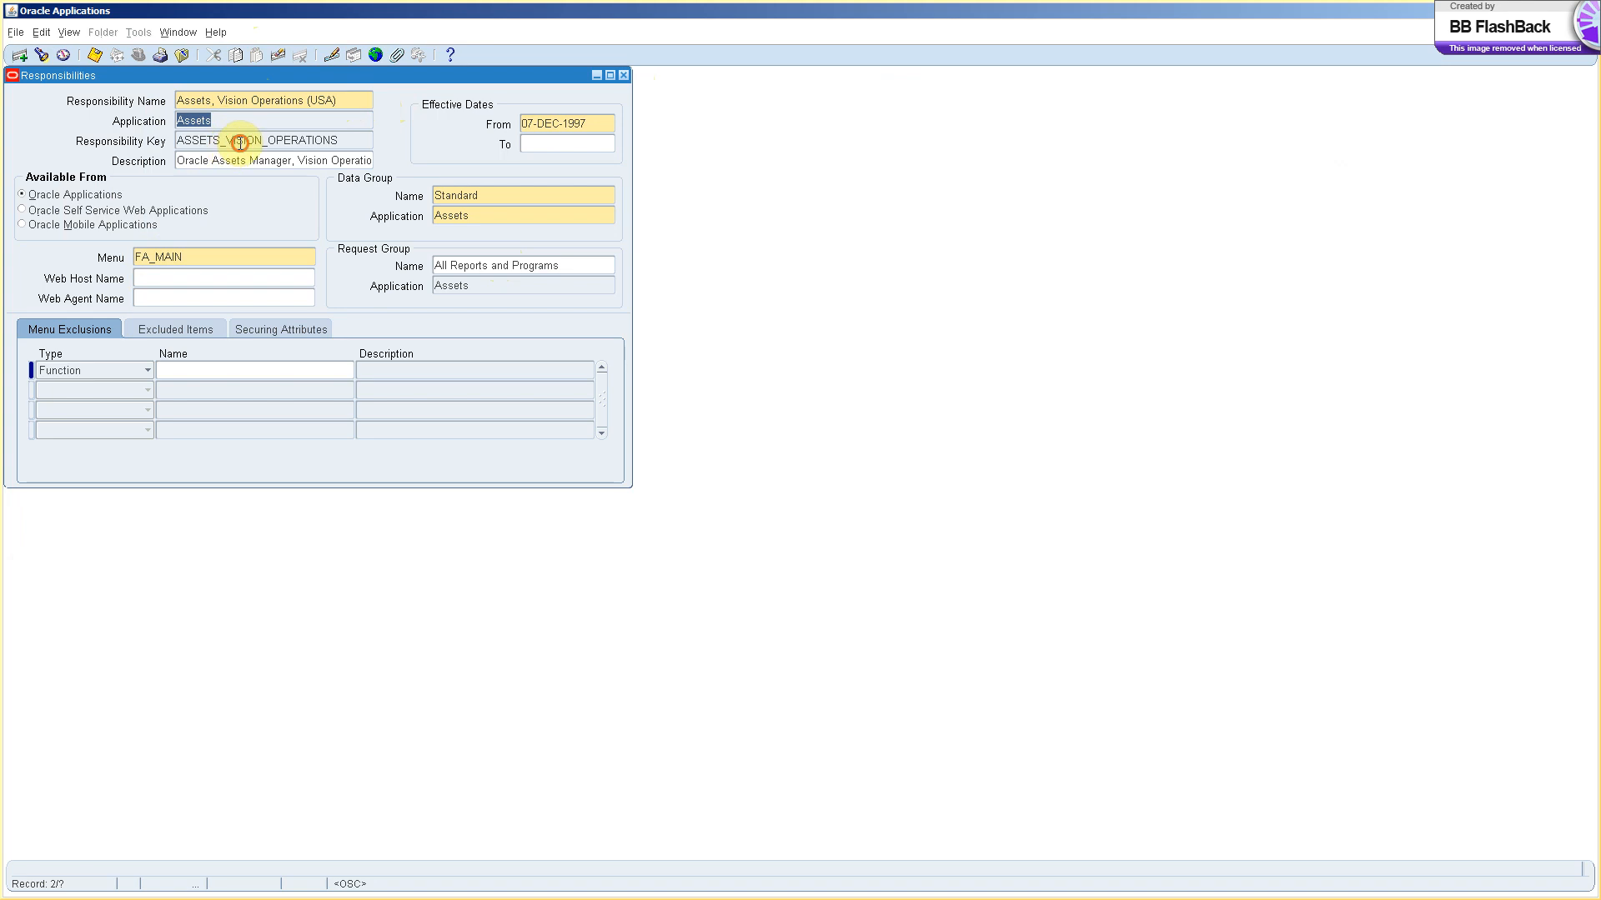
{"action": "double_click", "coordinate": [240, 143]}
{"action": "left_click", "coordinate": [217, 256]}
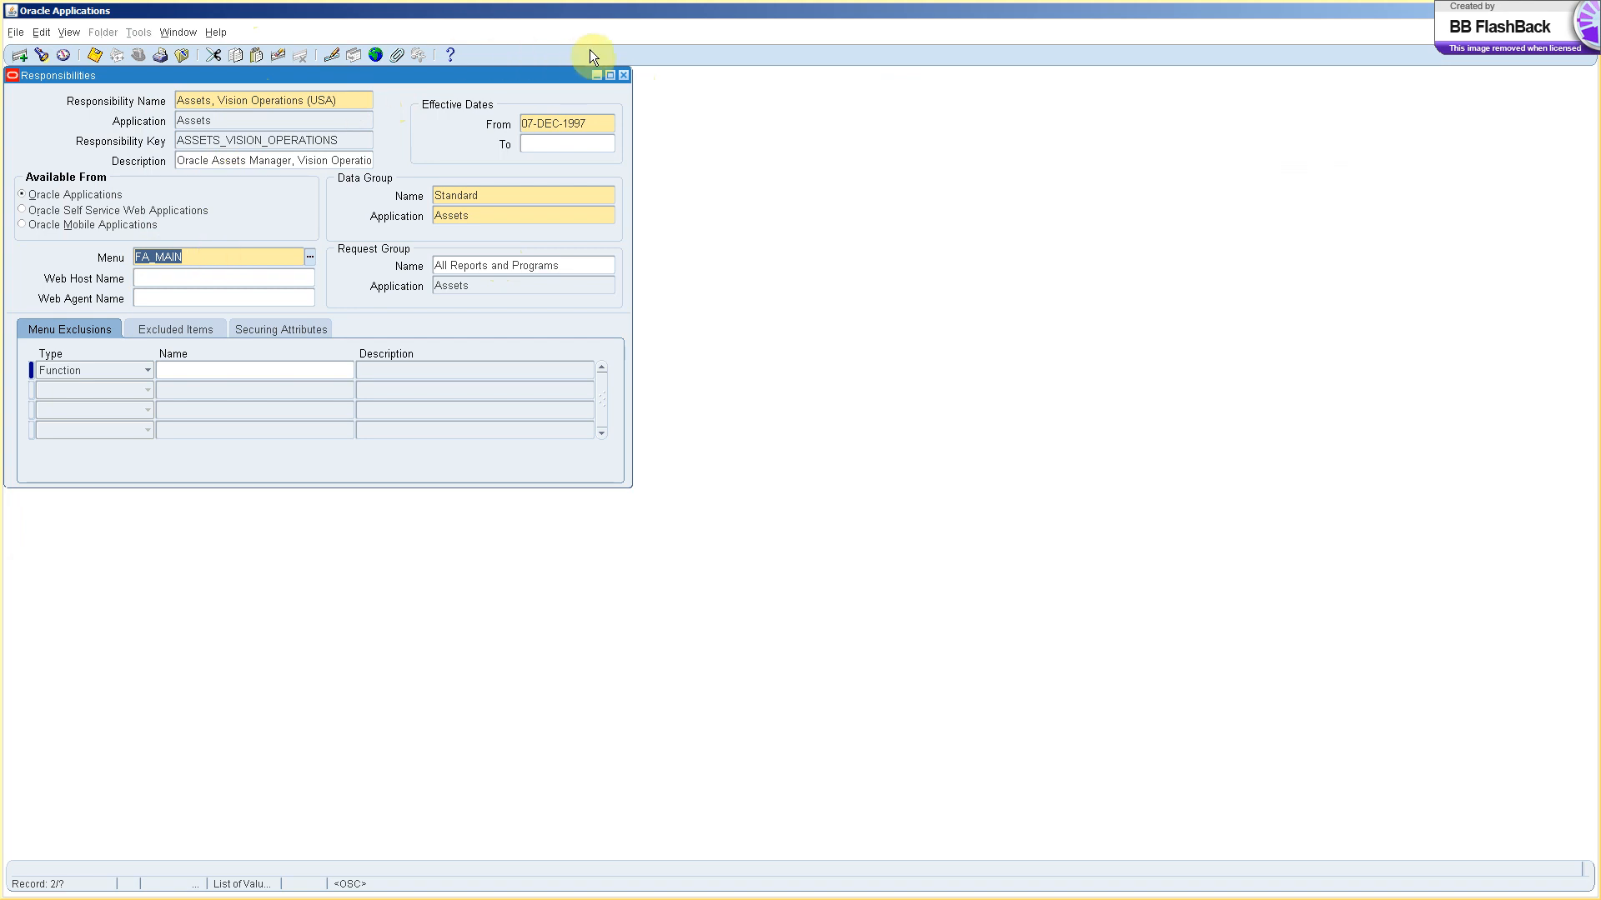
{"action": "left_click", "coordinate": [494, 193]}
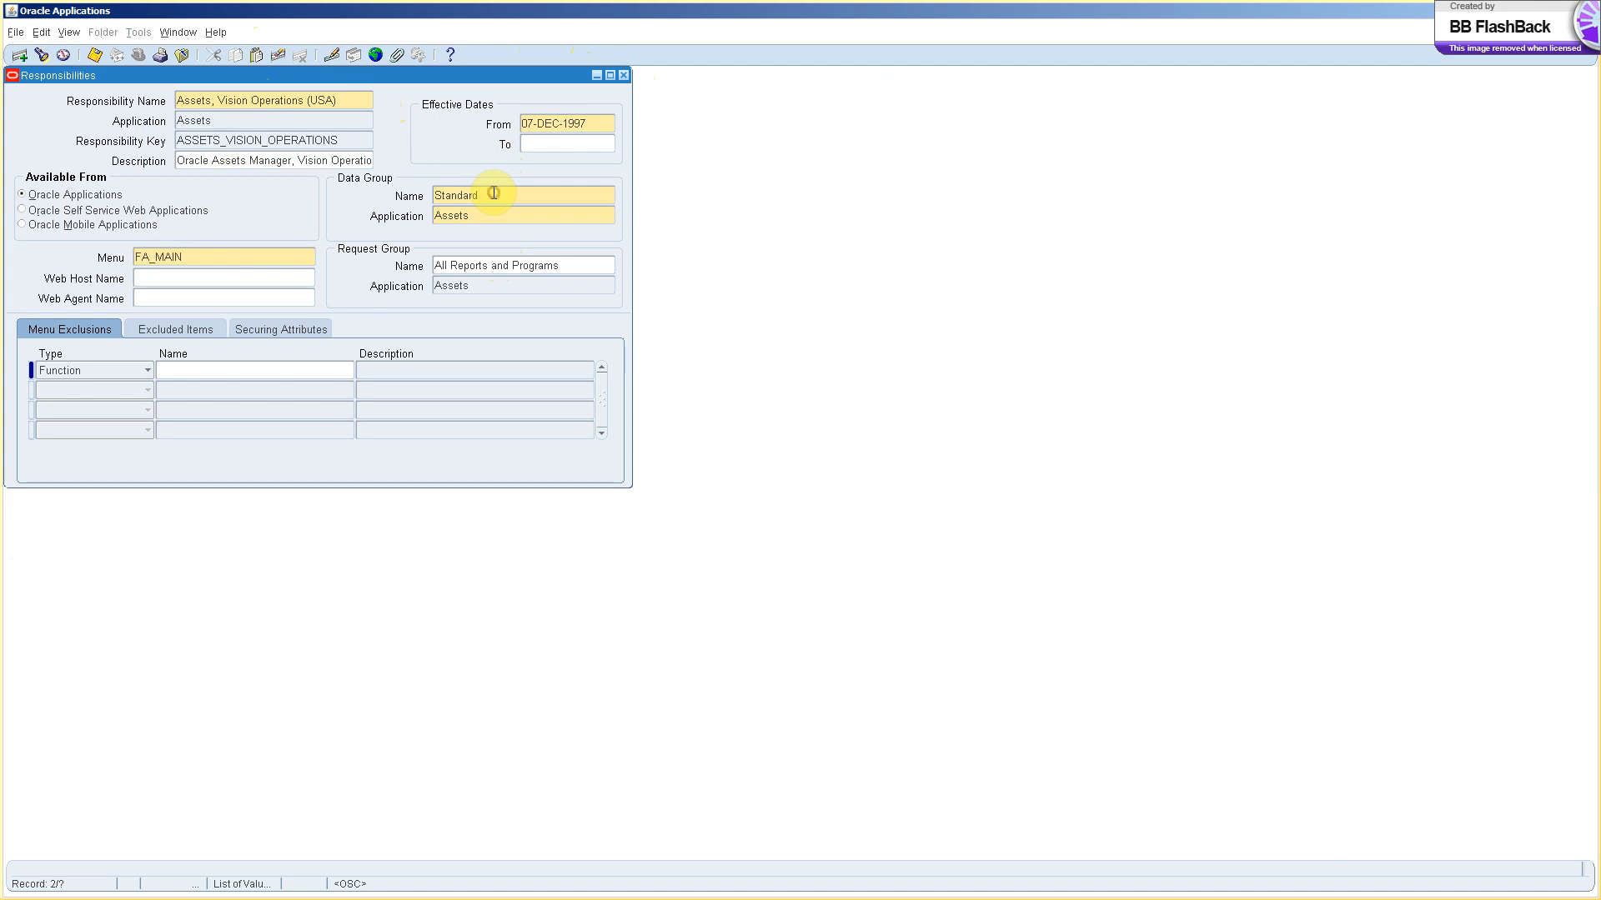
{"action": "double_click", "coordinate": [494, 193]}
{"action": "left_click", "coordinate": [473, 268]}
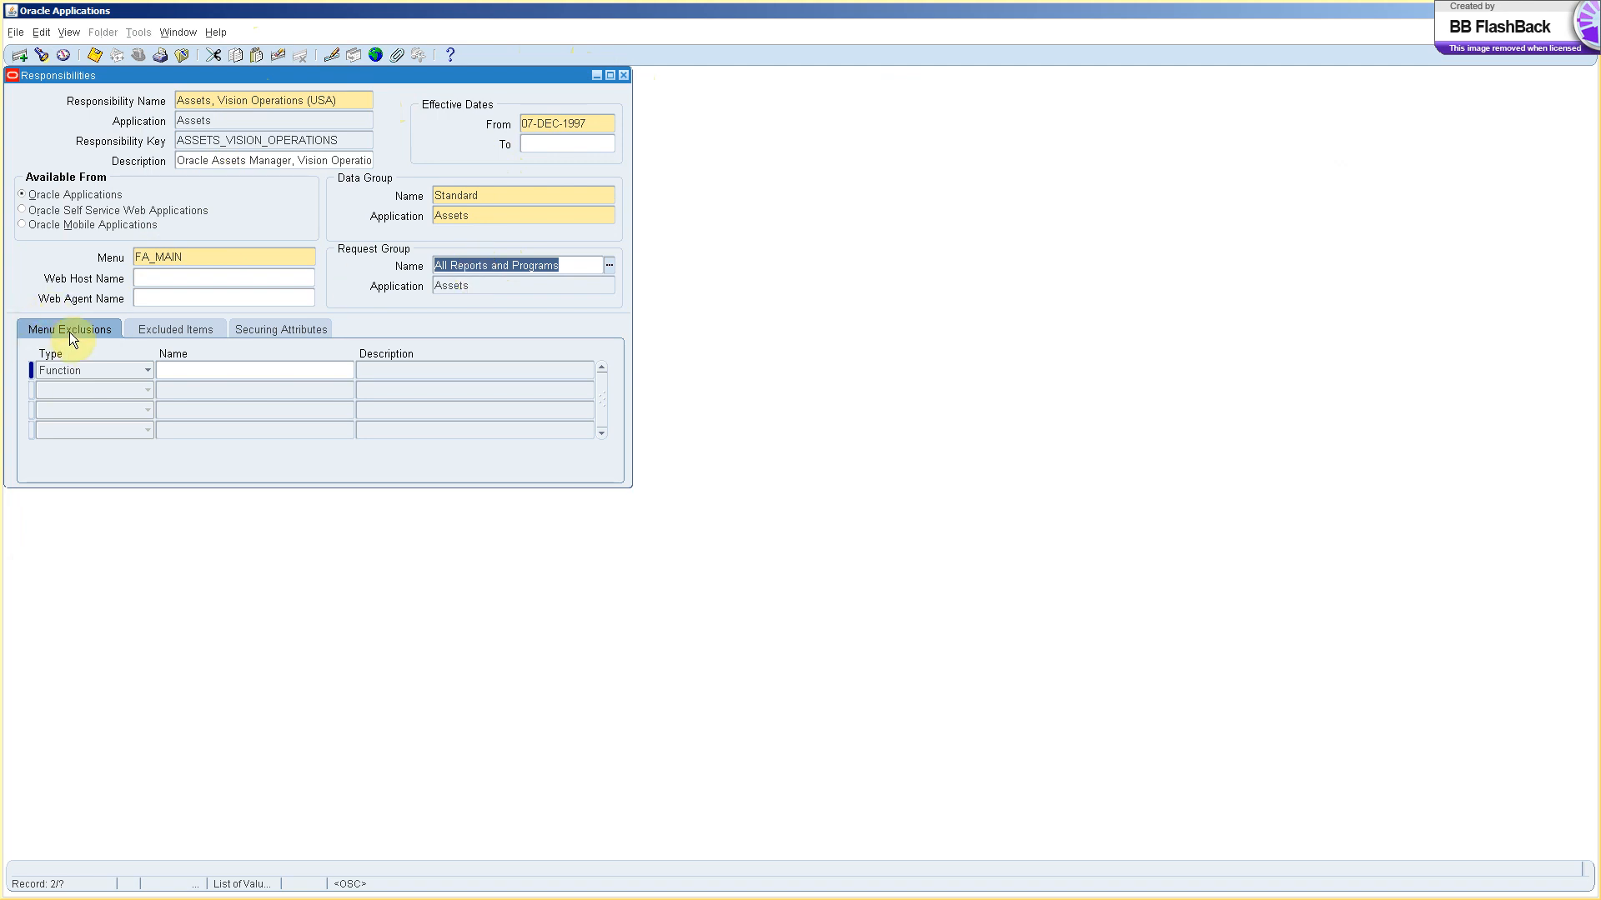
{"action": "left_click", "coordinate": [188, 373]}
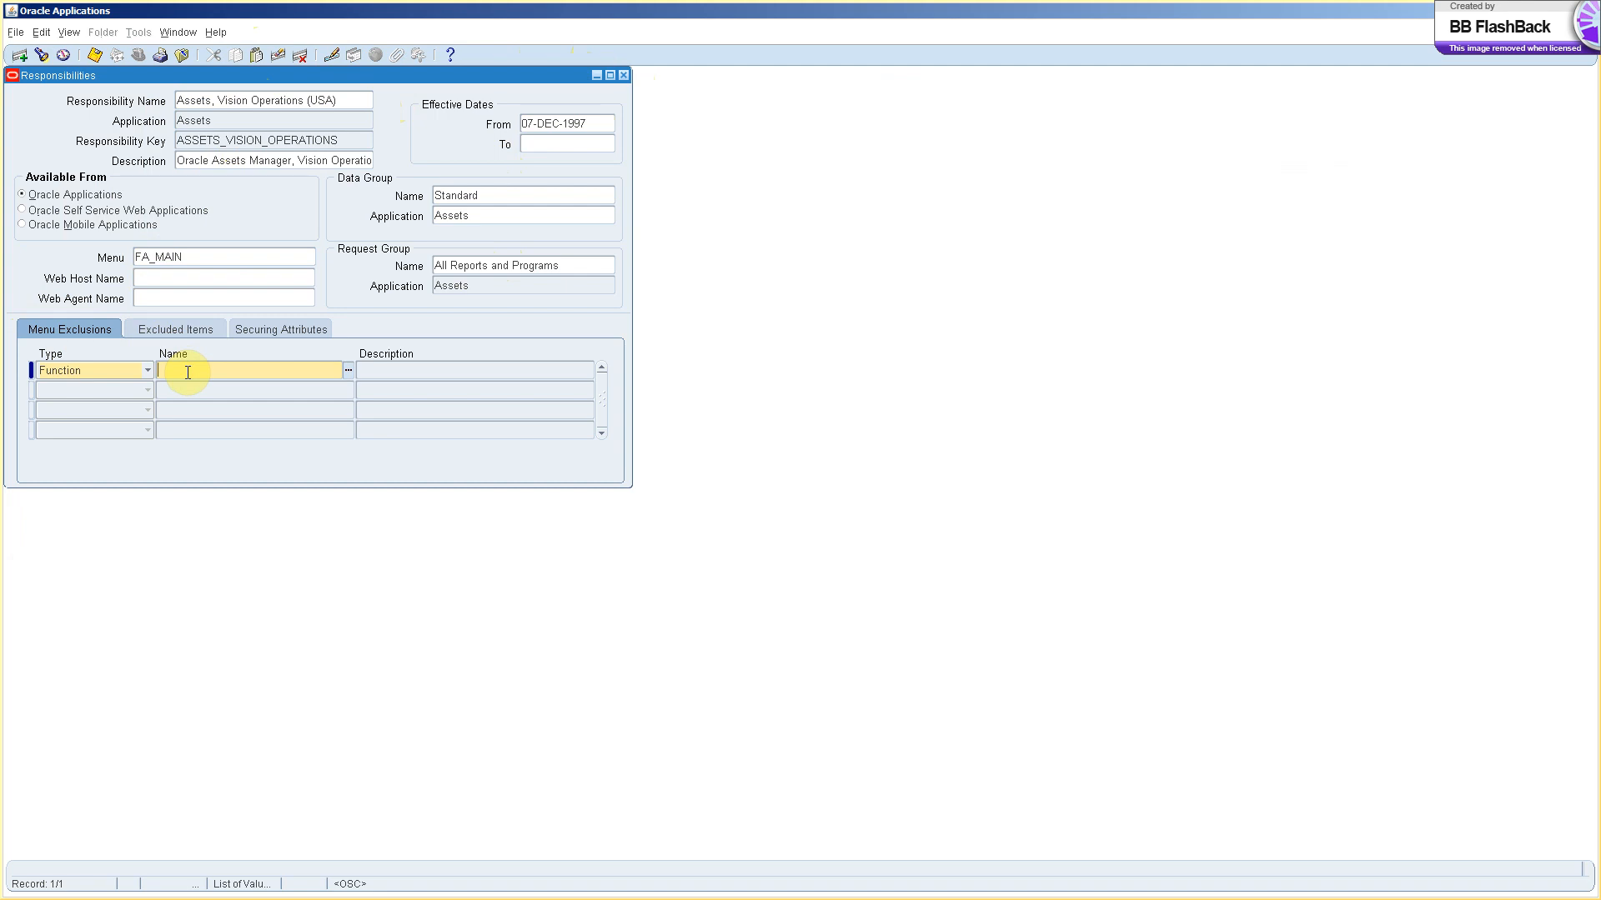
{"action": "left_click", "coordinate": [125, 369]}
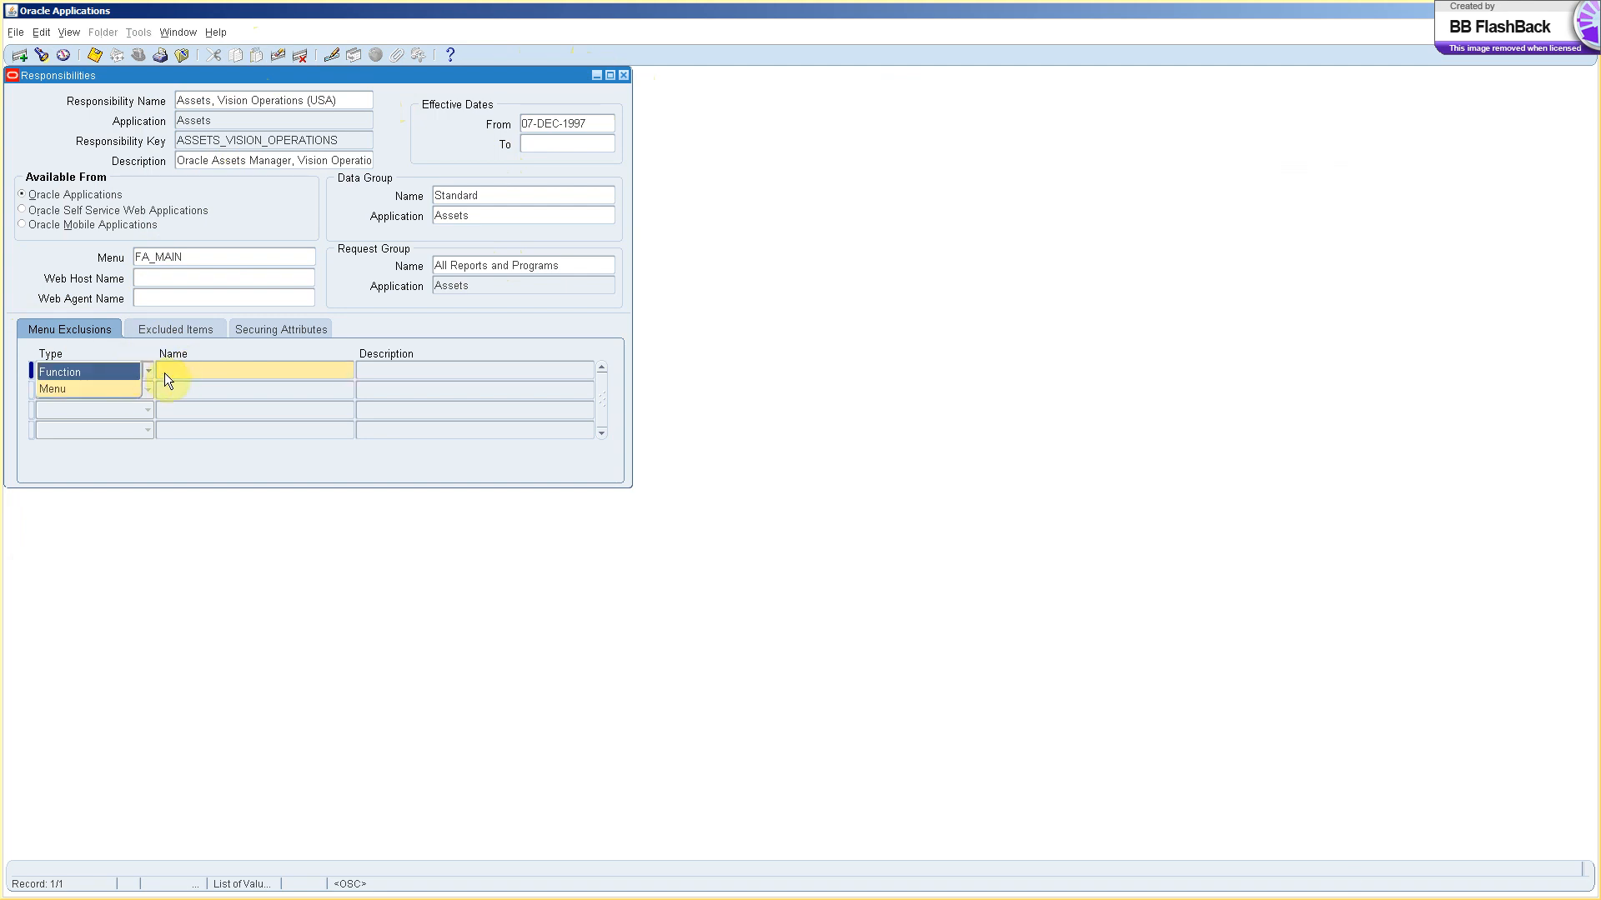
{"action": "left_click", "coordinate": [191, 372]}
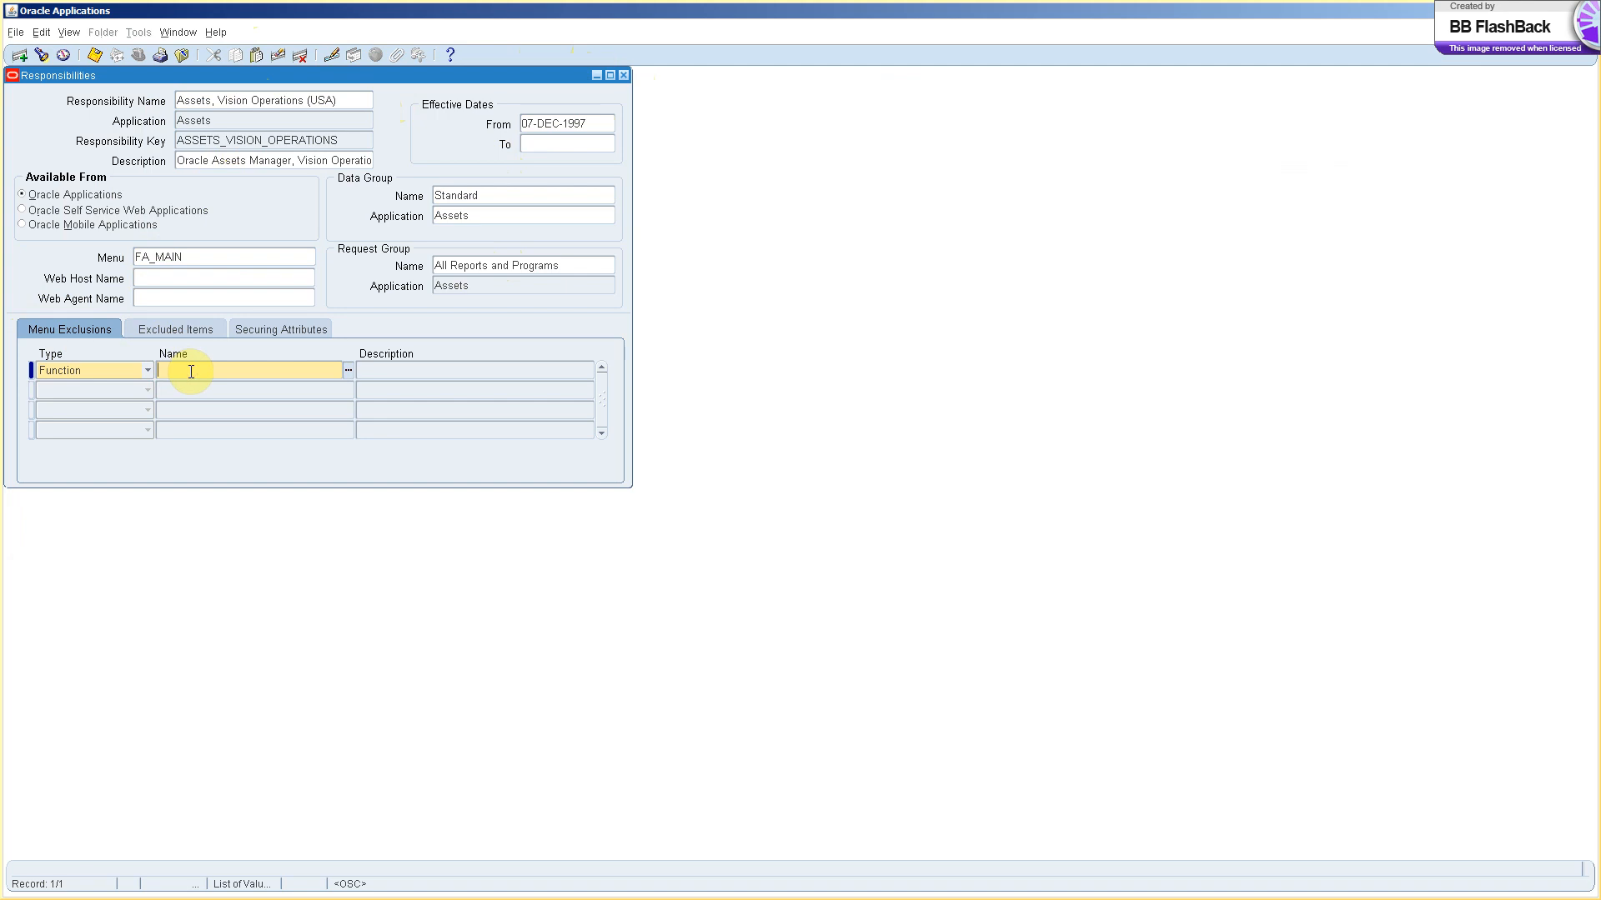
{"action": "left_click", "coordinate": [214, 255]}
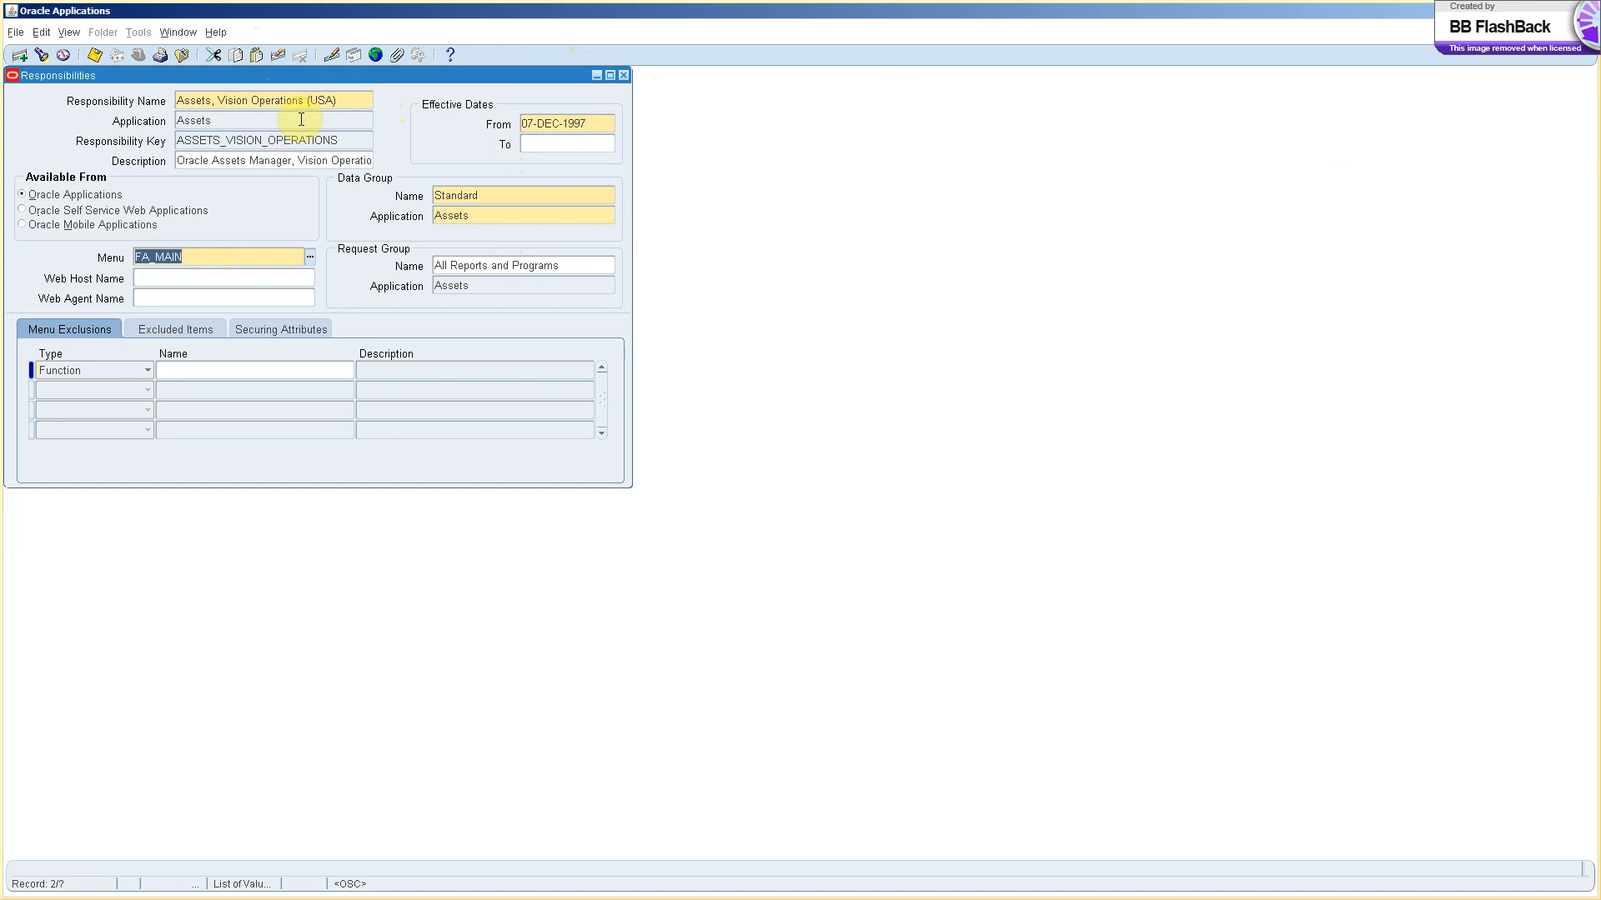
{"action": "left_click", "coordinate": [317, 100]}
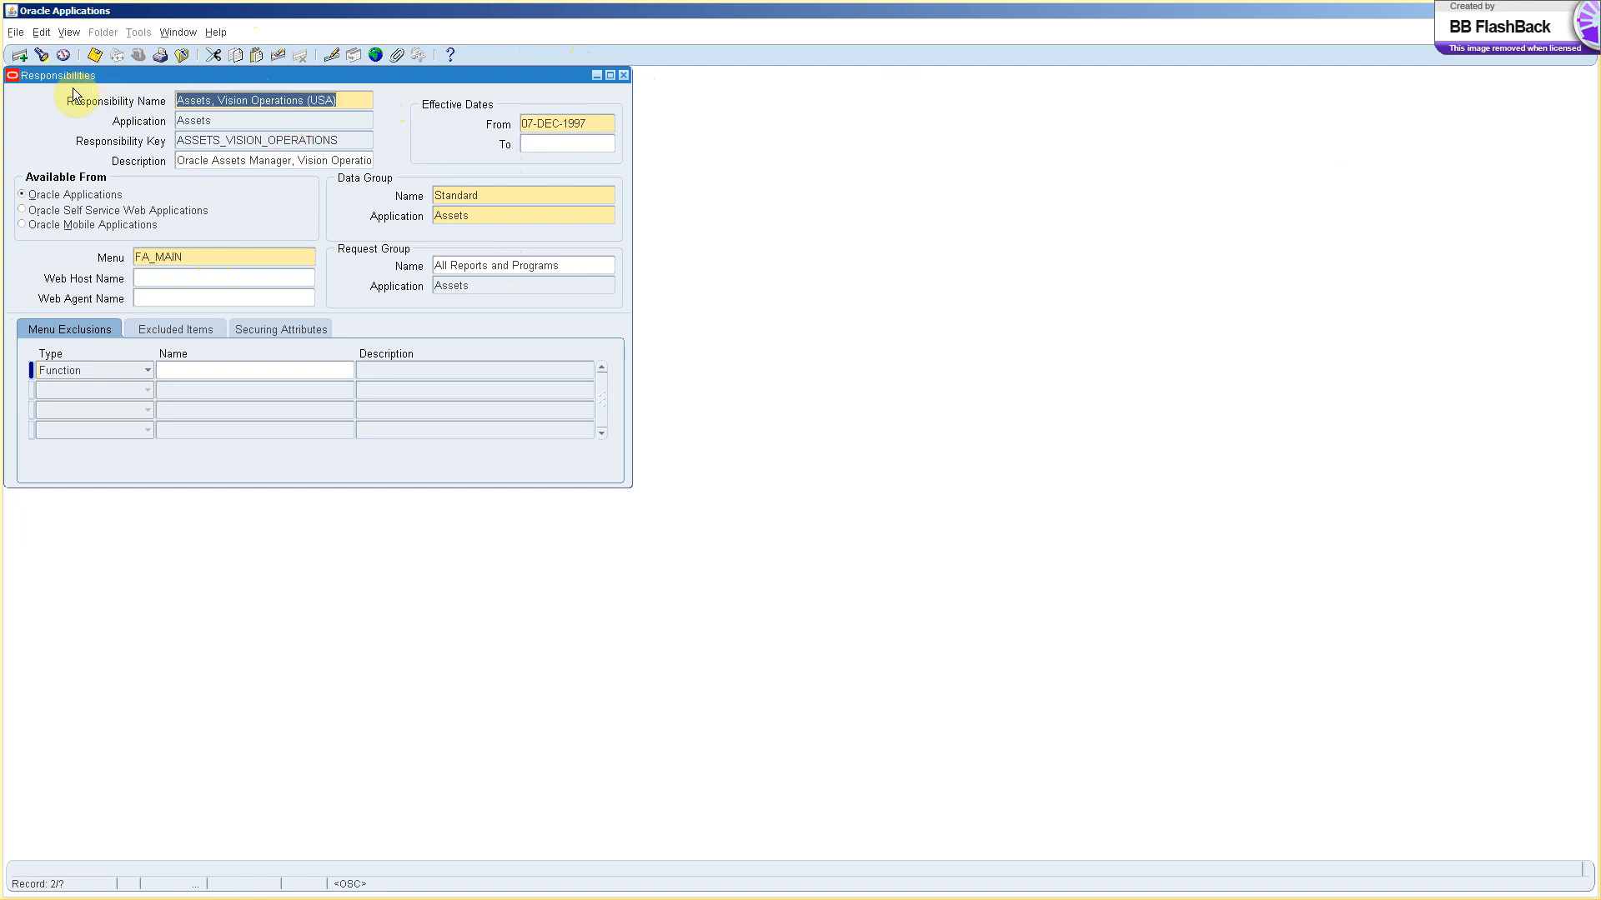
Start a new responsibility named 'ERP FA Setup User' with application Assets.
{"action": "left_click", "coordinate": [21, 58]}
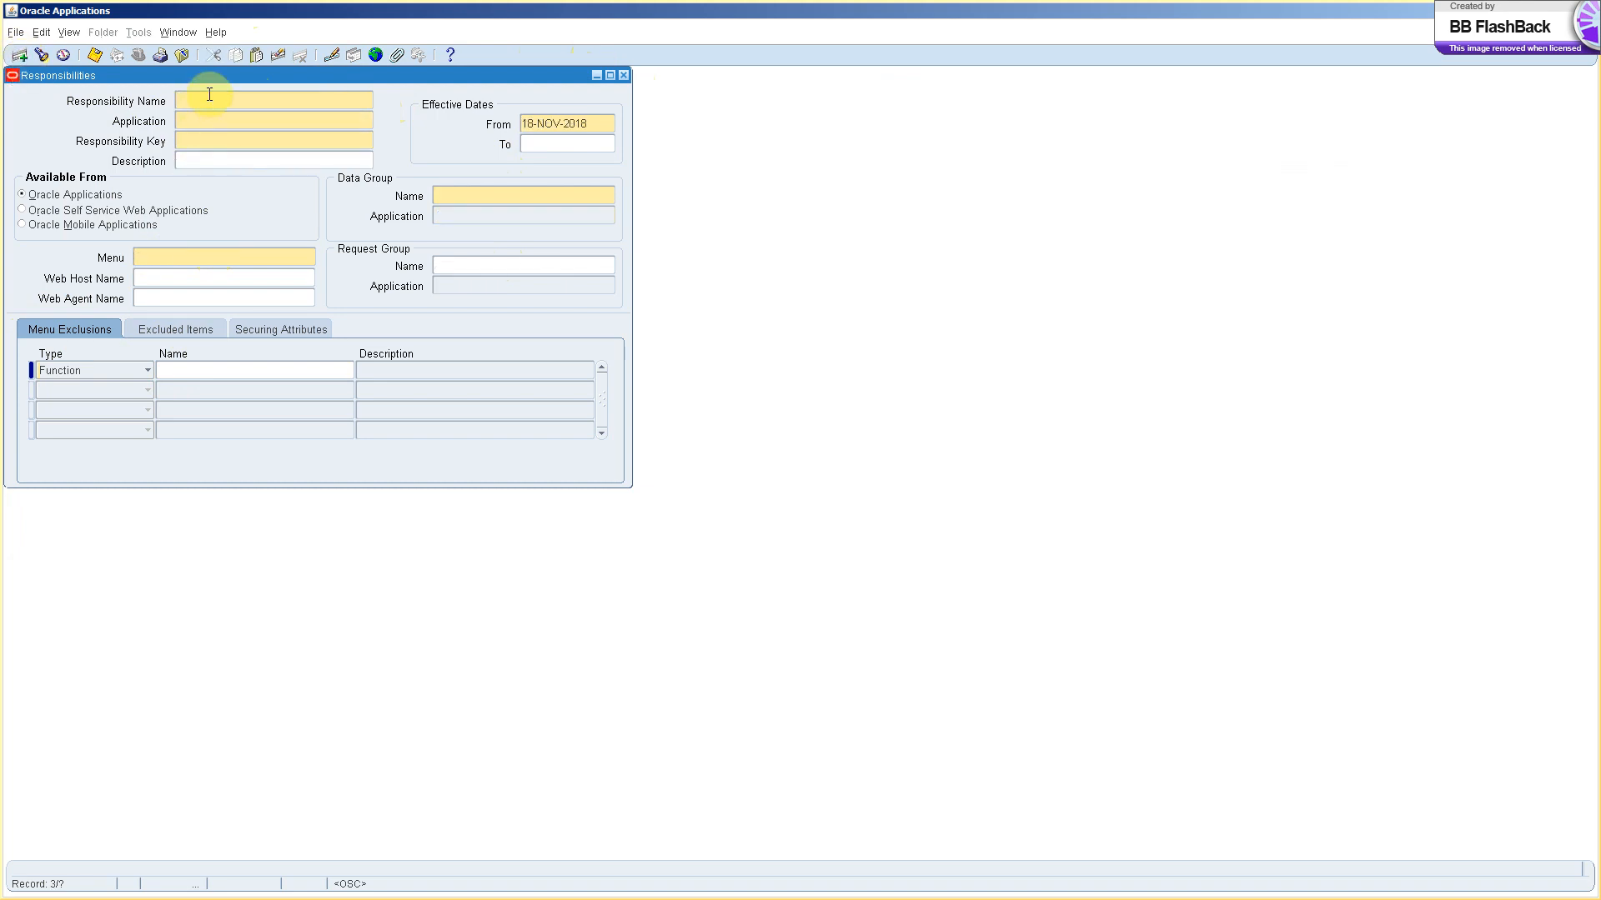
{"action": "type", "text": "ERP FA Setup User"}
{"action": "left_click", "coordinate": [204, 125]}
{"action": "type", "text": "Assets"}
{"action": "key", "text": "Tab"}
{"action": "key", "text": "Down"}
{"action": "key", "text": "Return"}
Set the responsibility key to ERP FA SETUP USER and the menu to FA_MAIN.
{"action": "left_click", "coordinate": [300, 101]}
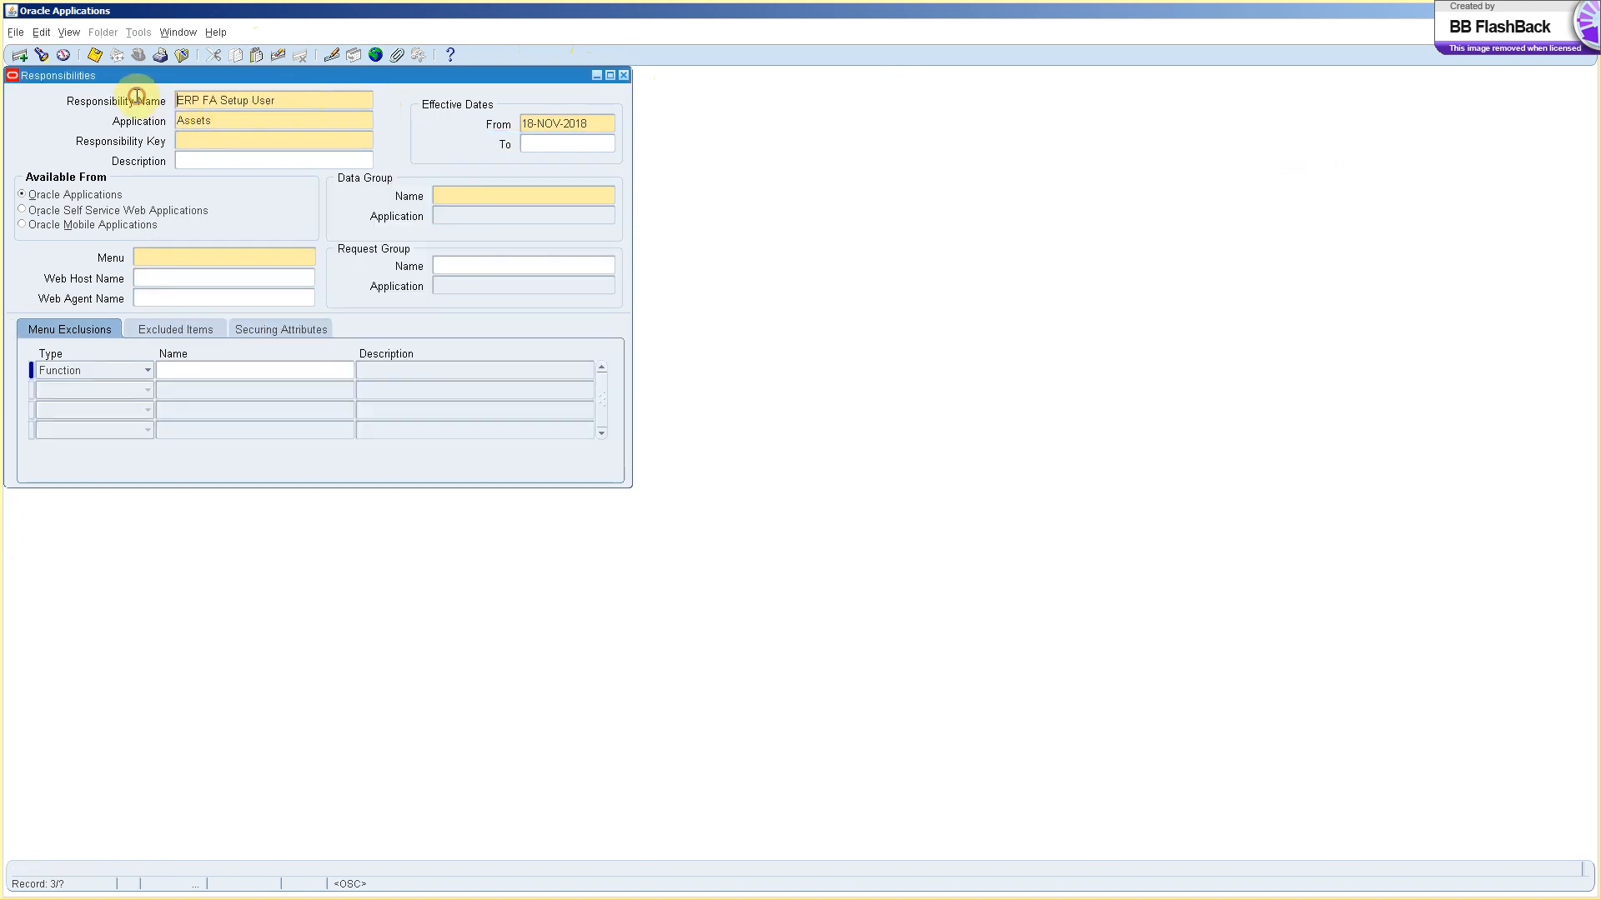
{"action": "left_click_drag", "start_coordinate": [292, 101], "coordinate": [158, 101]}
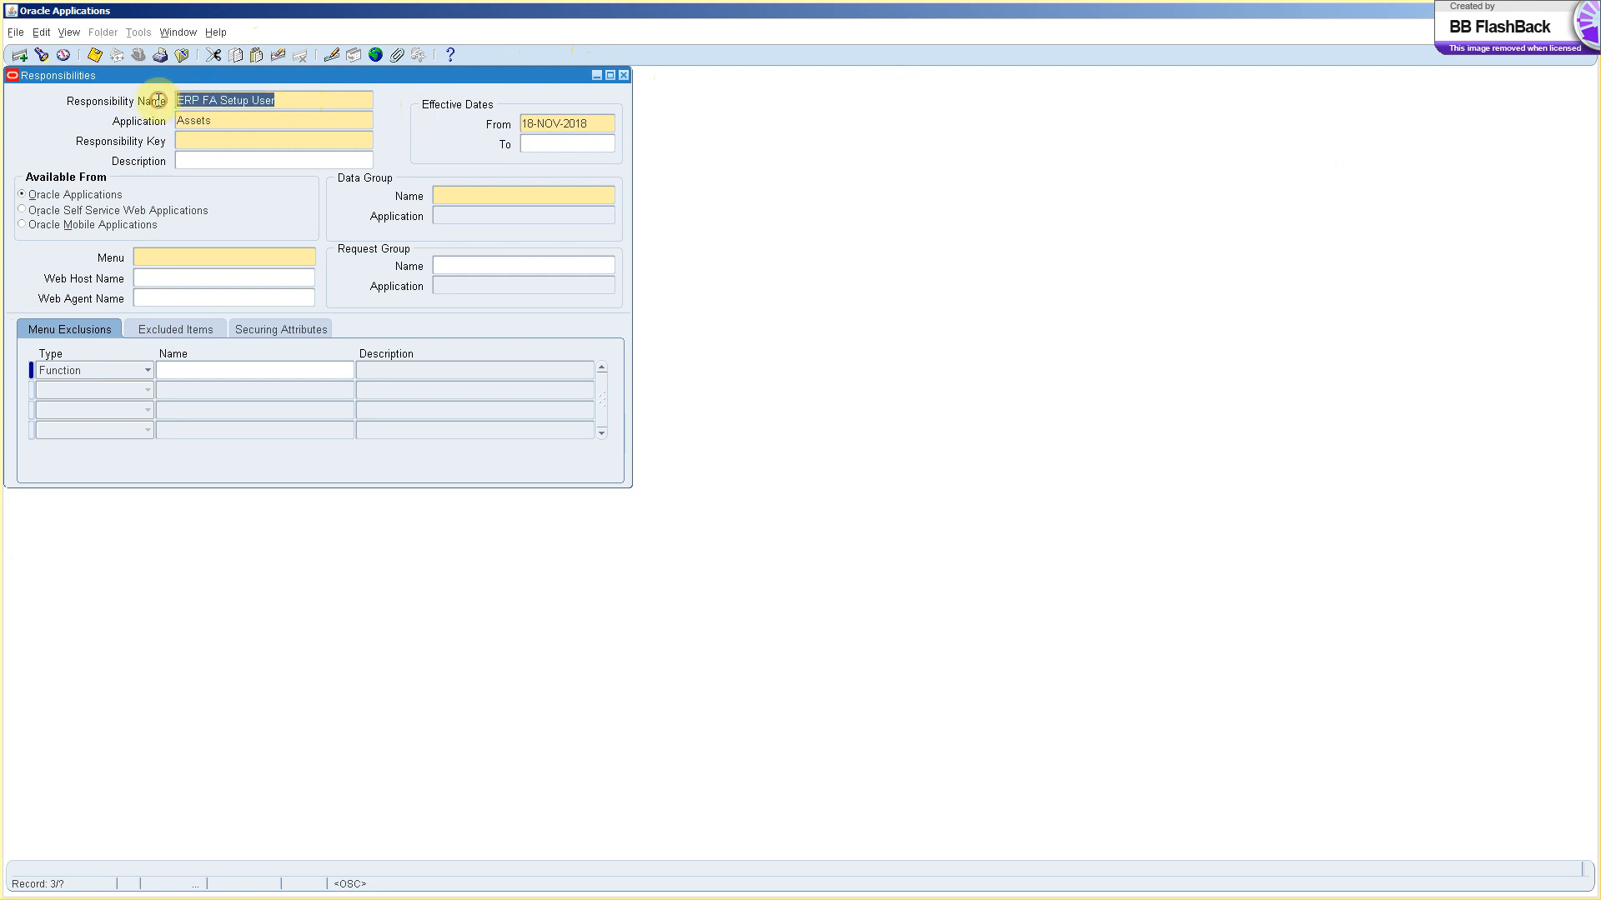
{"action": "left_click", "coordinate": [269, 140]}
{"action": "type", "text": "ERP FA SETUP USER"}
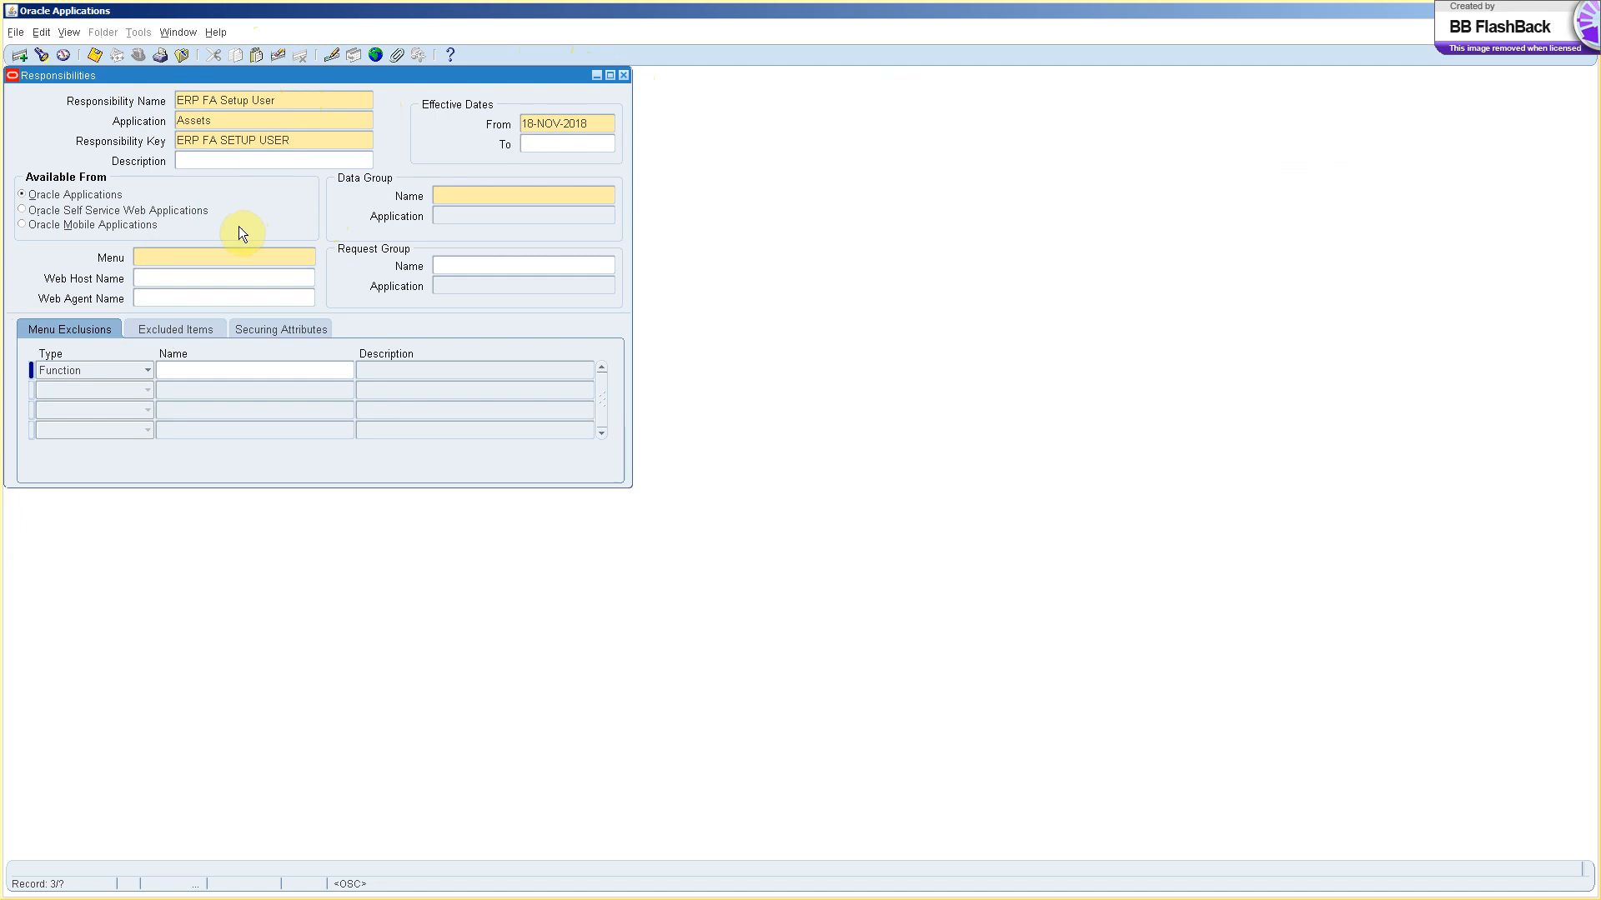
{"action": "left_click", "coordinate": [177, 259]}
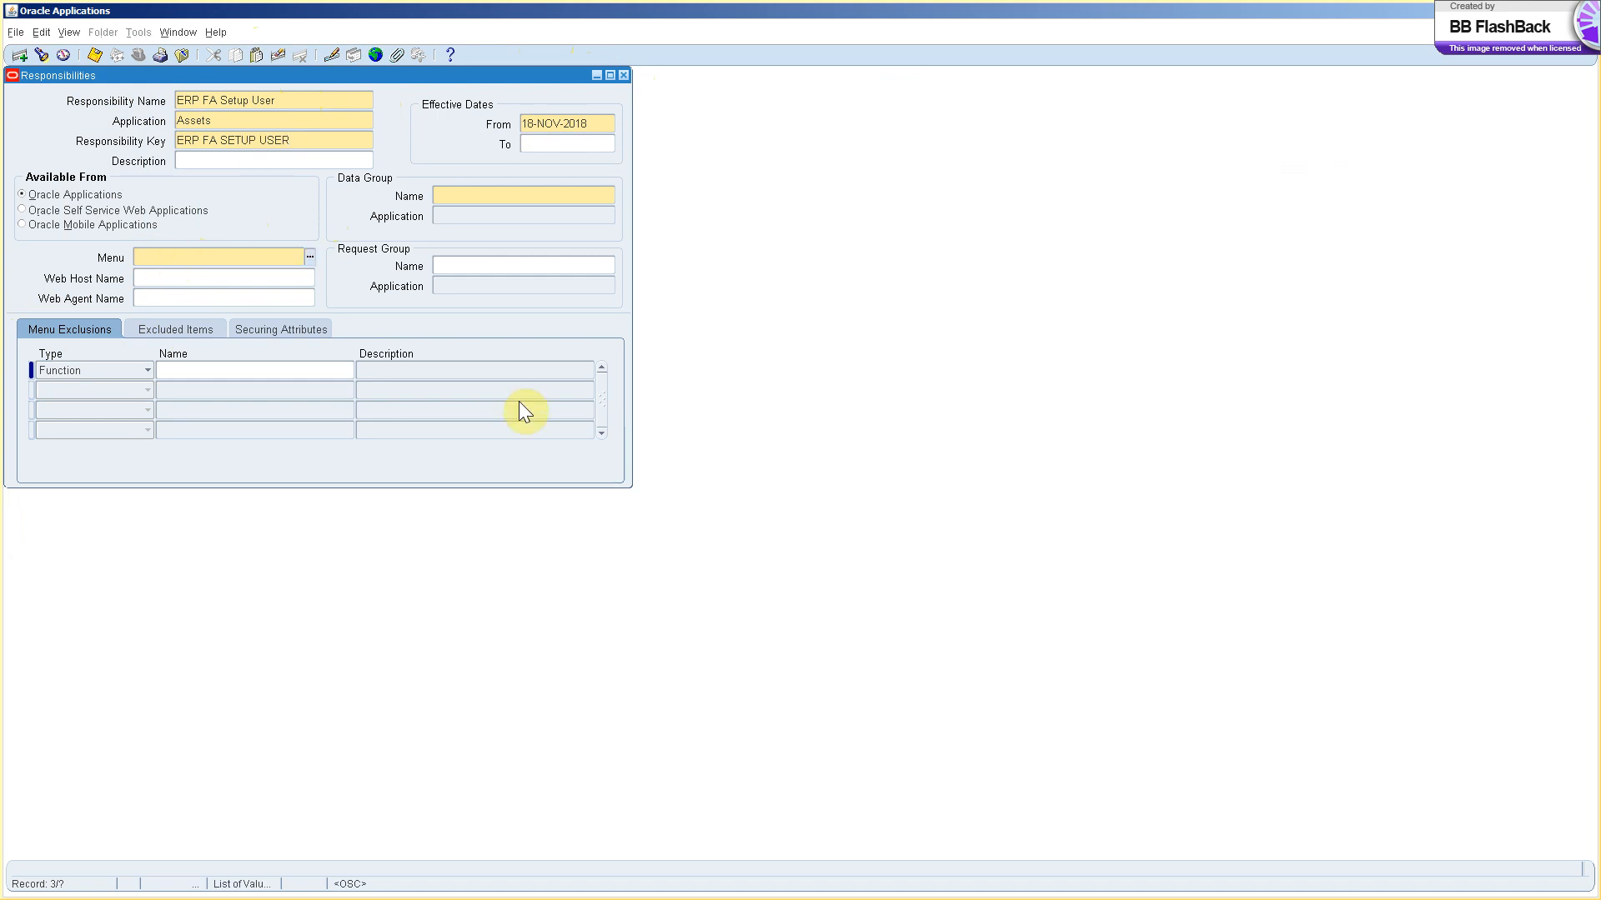
{"action": "key", "text": "alt+Tab"}
{"action": "left_click_drag", "start_coordinate": [247, 233], "coordinate": [162, 228]}
{"action": "key", "text": "ctrl+c"}
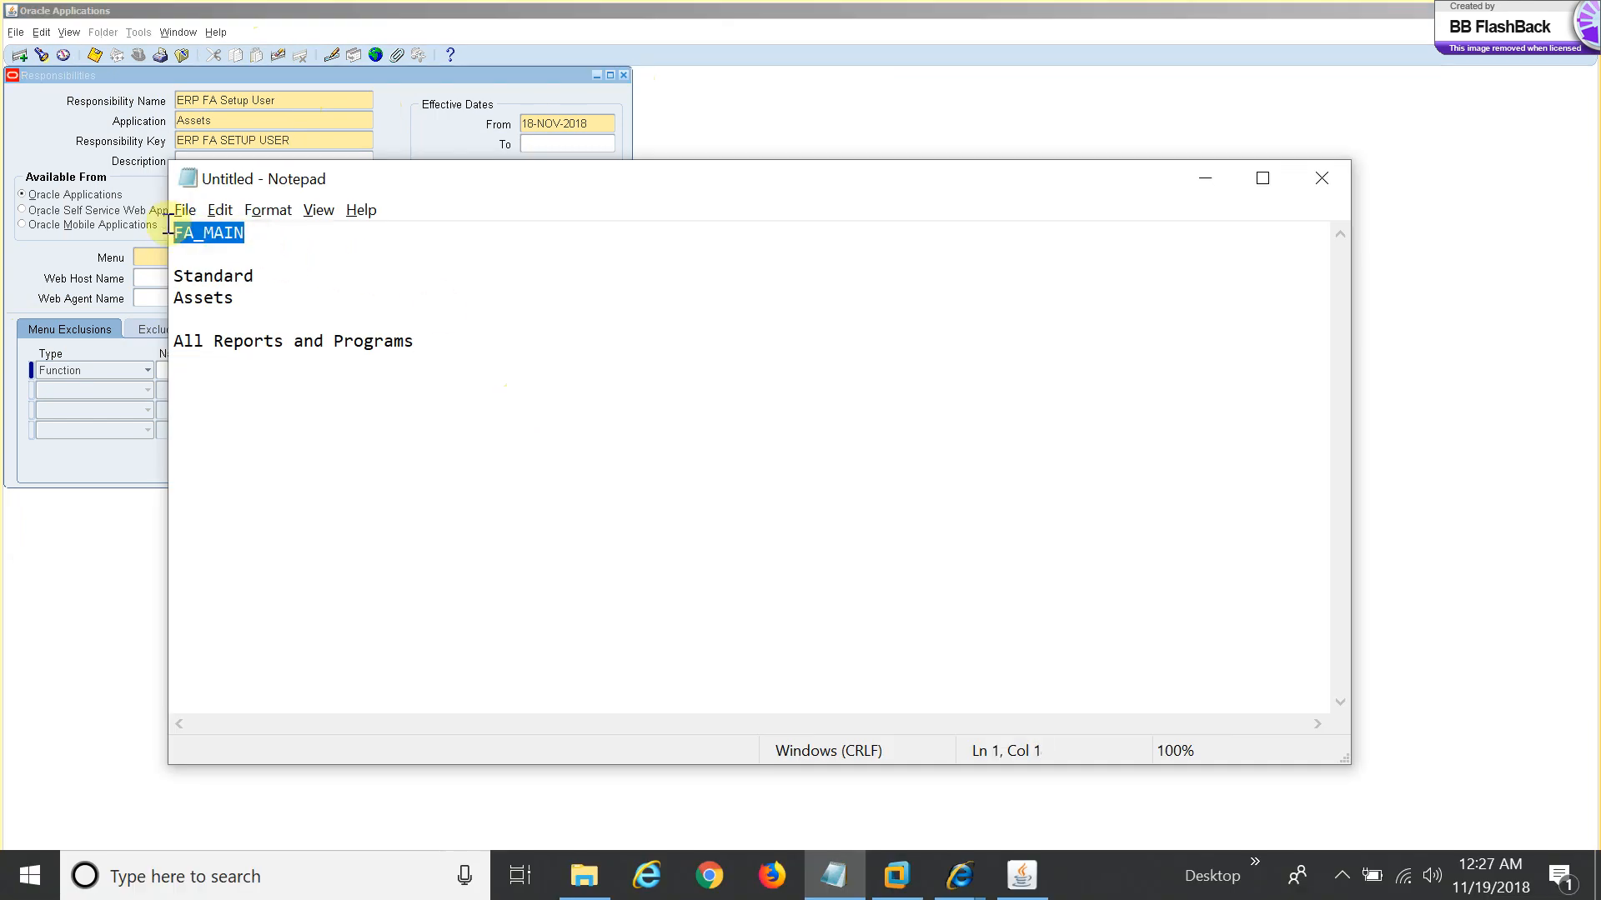
{"action": "key", "text": "alt+Tab"}
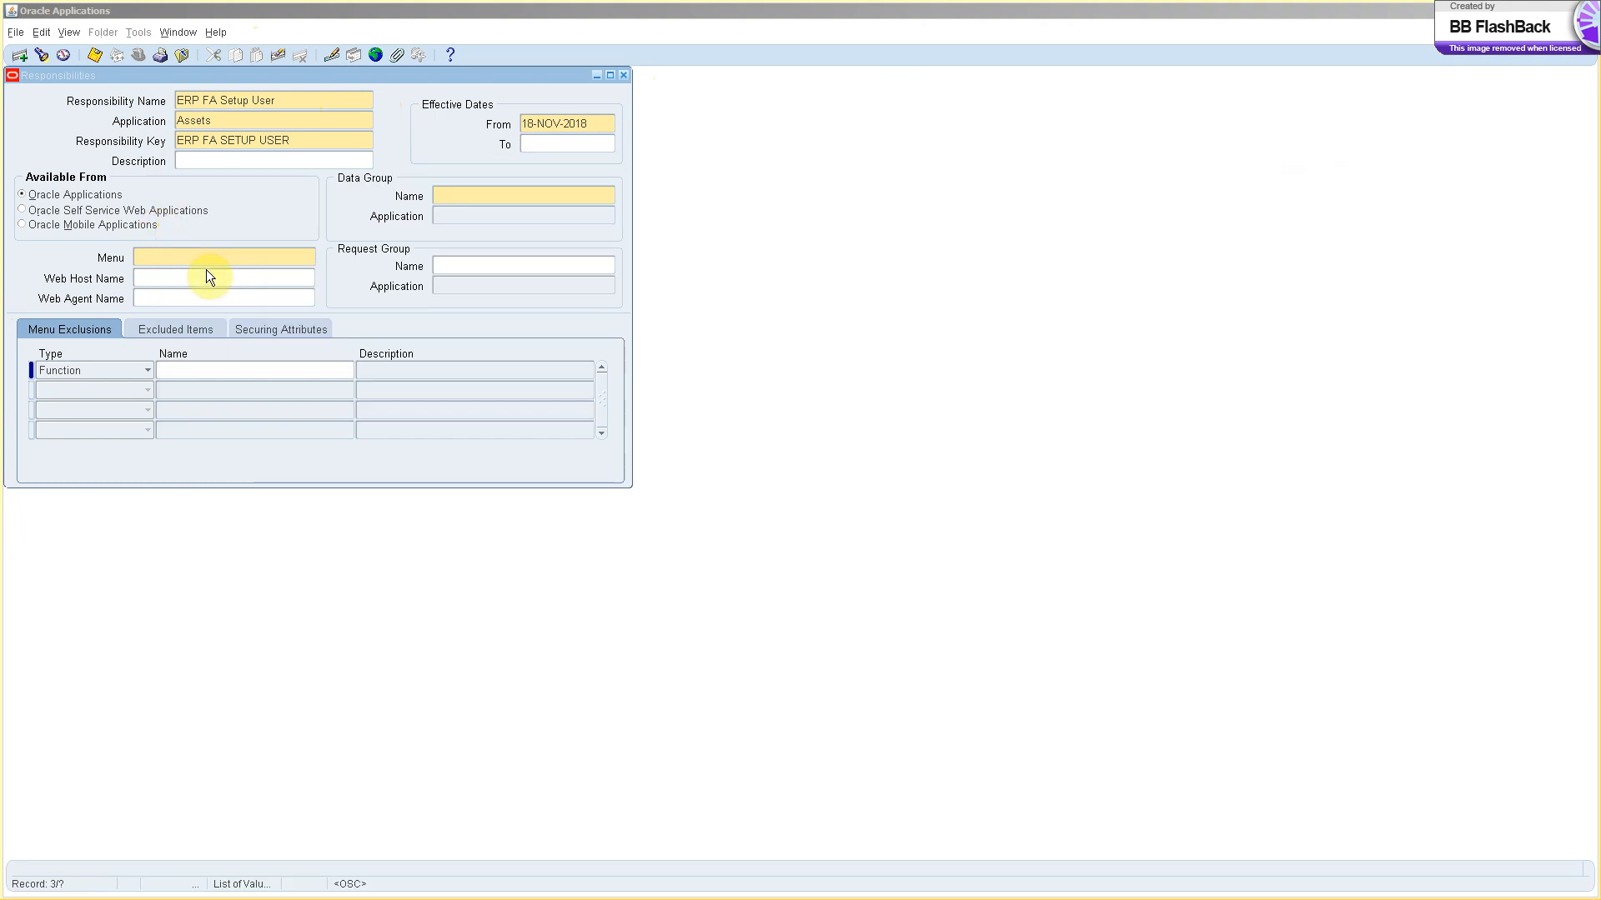
{"action": "key", "text": "ctrl+v"}
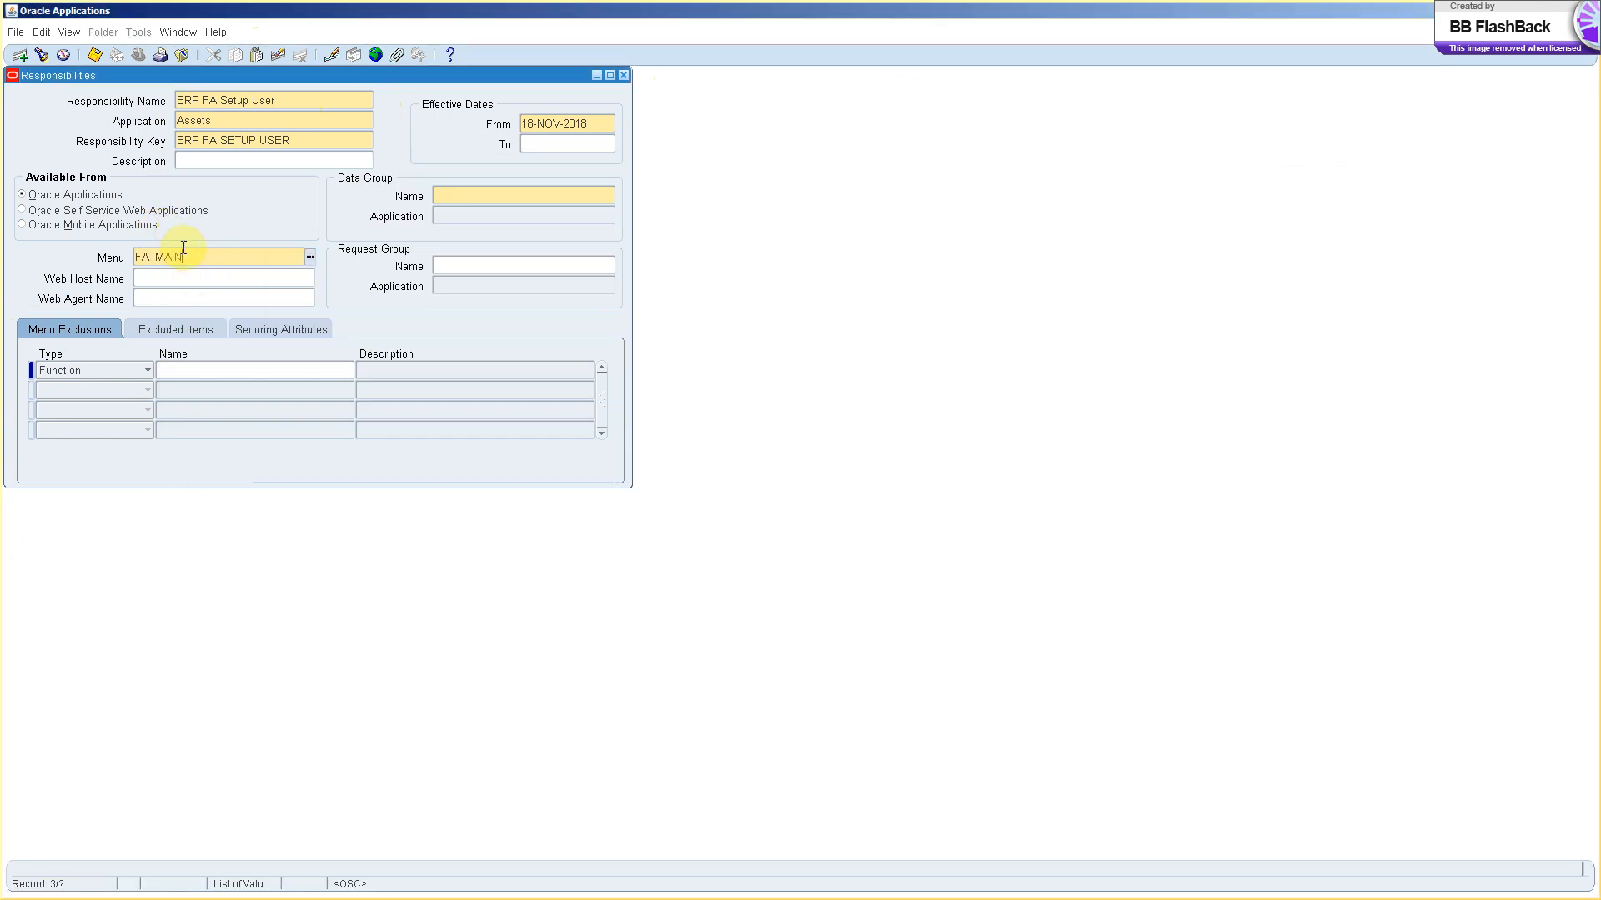
Set the data group to Standard with application Assets.
{"action": "key", "text": "alt+Tab"}
{"action": "left_click_drag", "start_coordinate": [255, 278], "coordinate": [171, 282]}
{"action": "key", "text": "ctrl+c"}
{"action": "key", "text": "alt+Tab"}
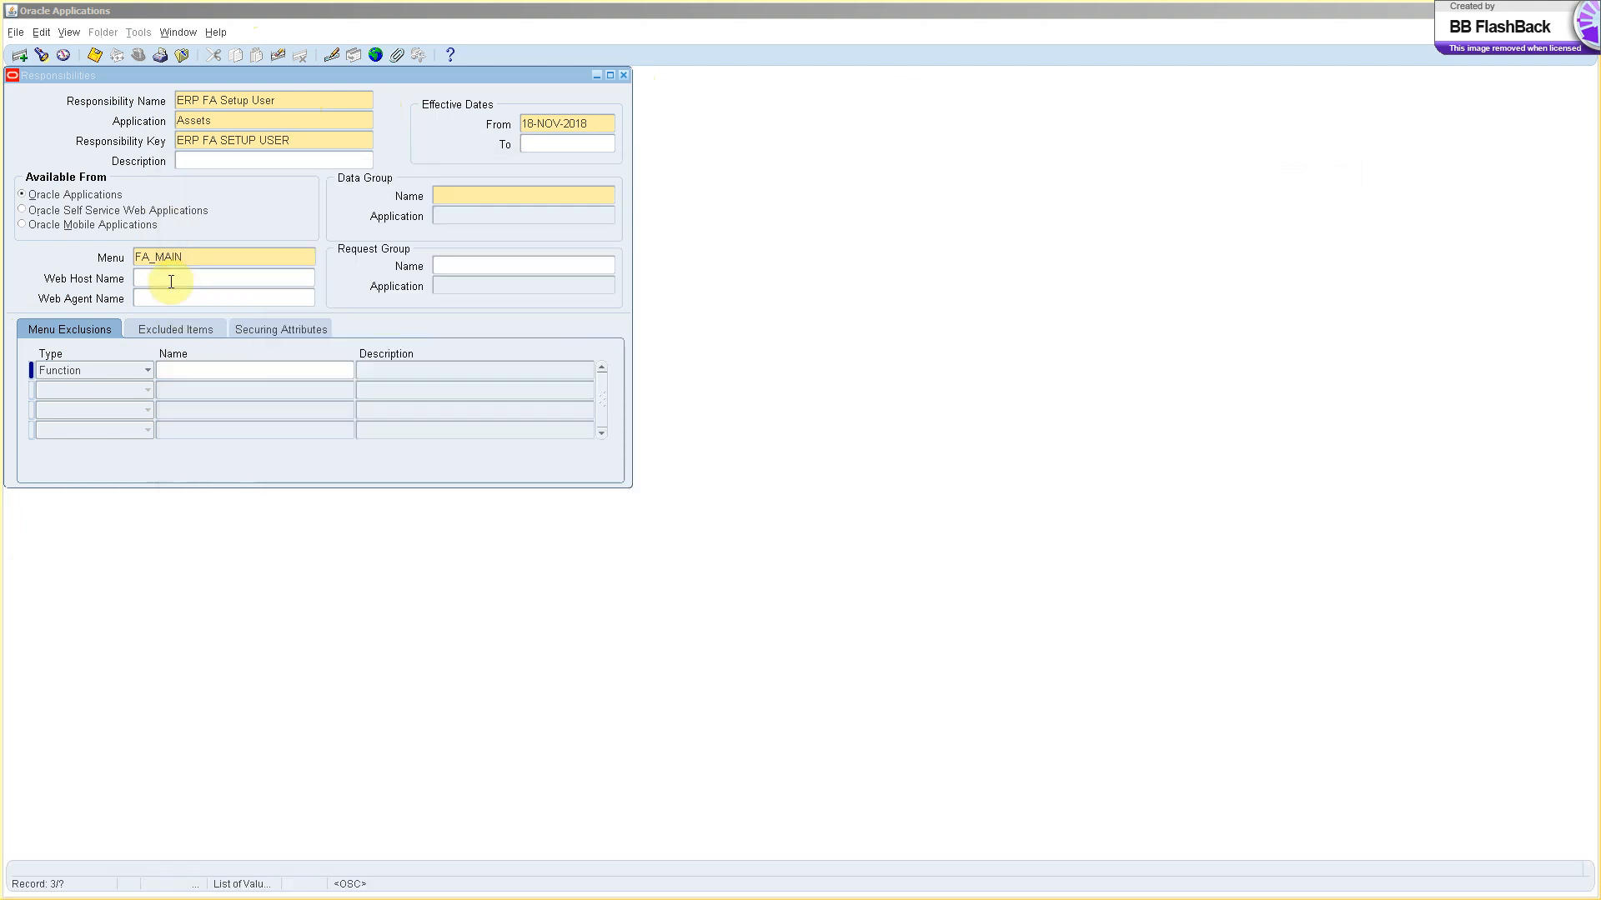
{"action": "left_click", "coordinate": [458, 195]}
{"action": "key", "text": "ctrl+v"}
{"action": "key", "text": "Tab"}
{"action": "type", "text": "asset"}
{"action": "key", "text": "Tab"}
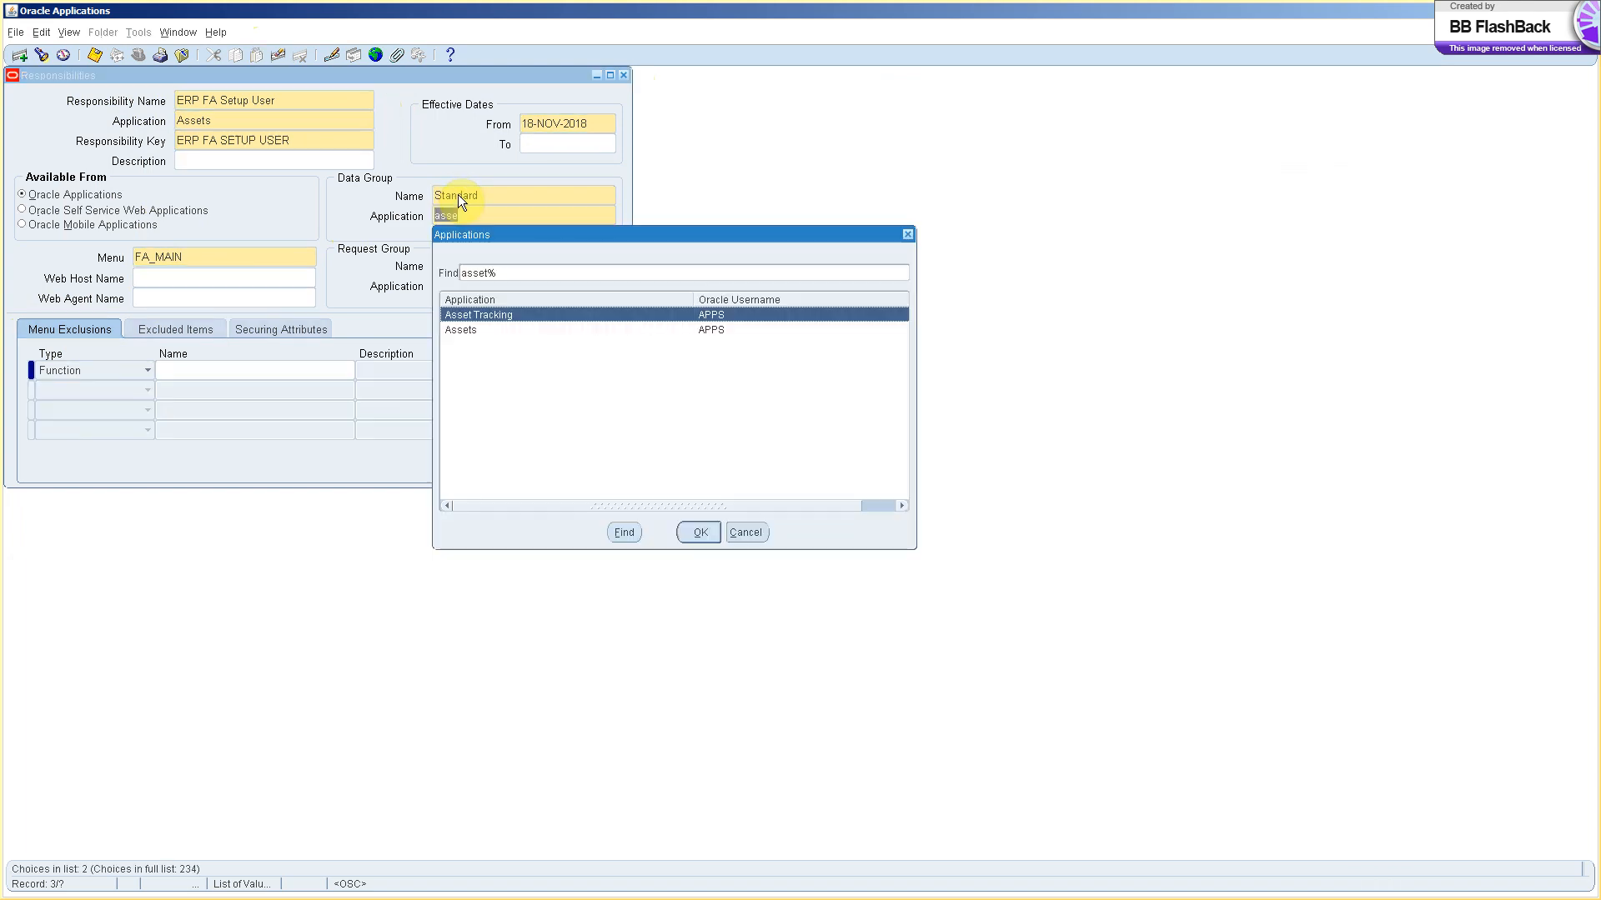
{"action": "key", "text": "Down"}
{"action": "key", "text": "Return"}
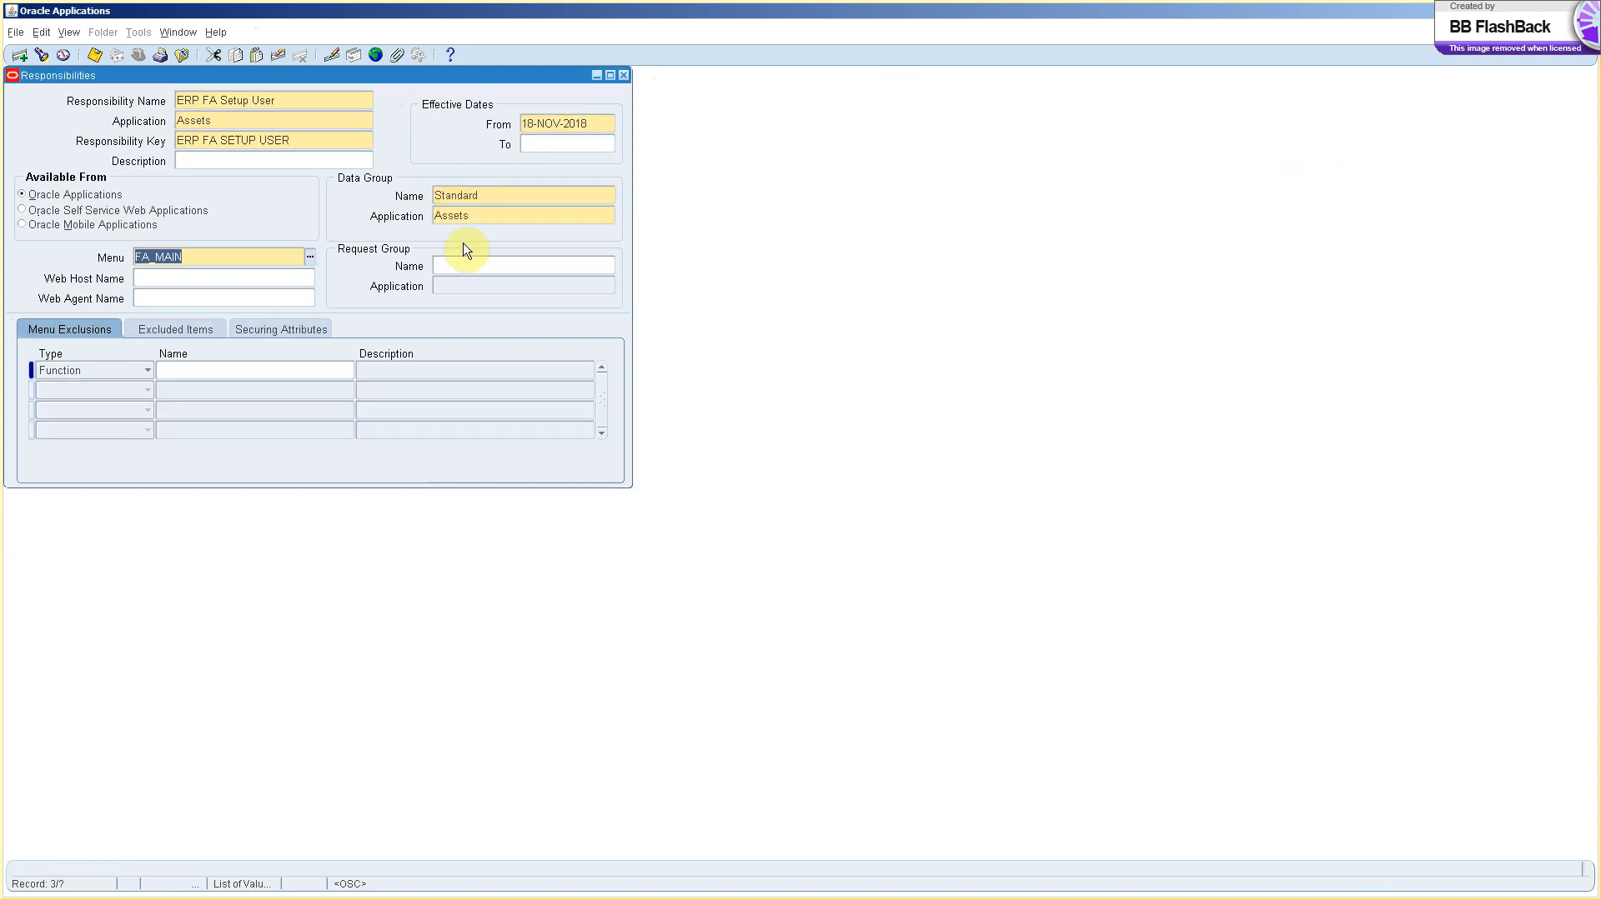
Enter 'All Reports and Programs' as the responsibility's request group name.
{"action": "left_click", "coordinate": [459, 267]}
{"action": "key", "text": "alt+Tab"}
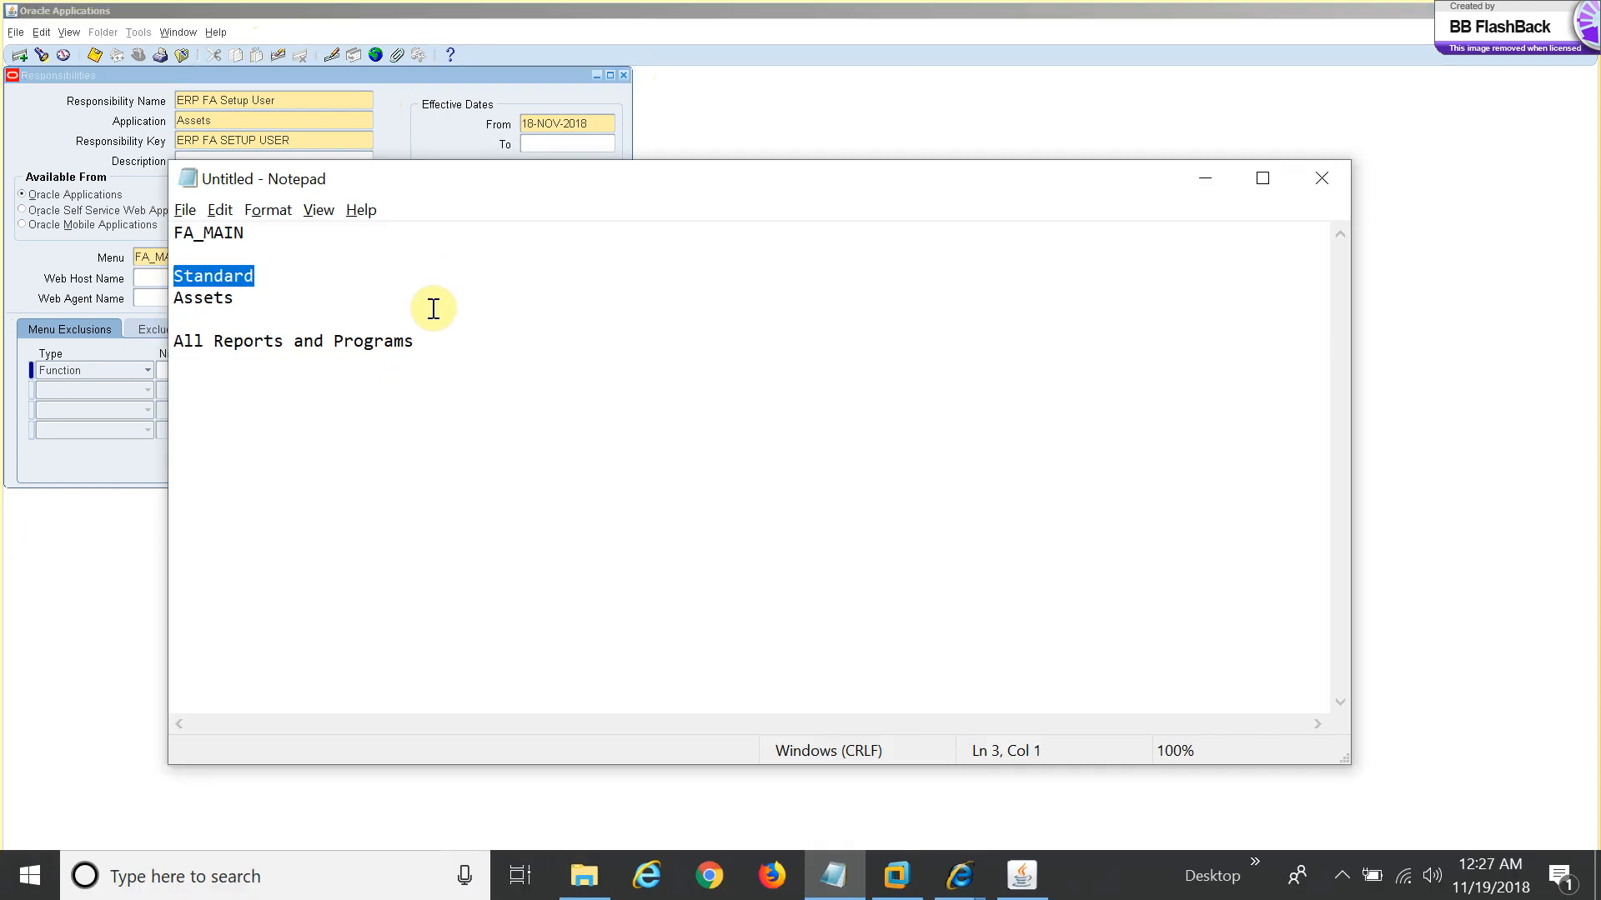
{"action": "left_click_drag", "start_coordinate": [423, 345], "coordinate": [158, 347]}
{"action": "key", "text": "ctrl+c"}
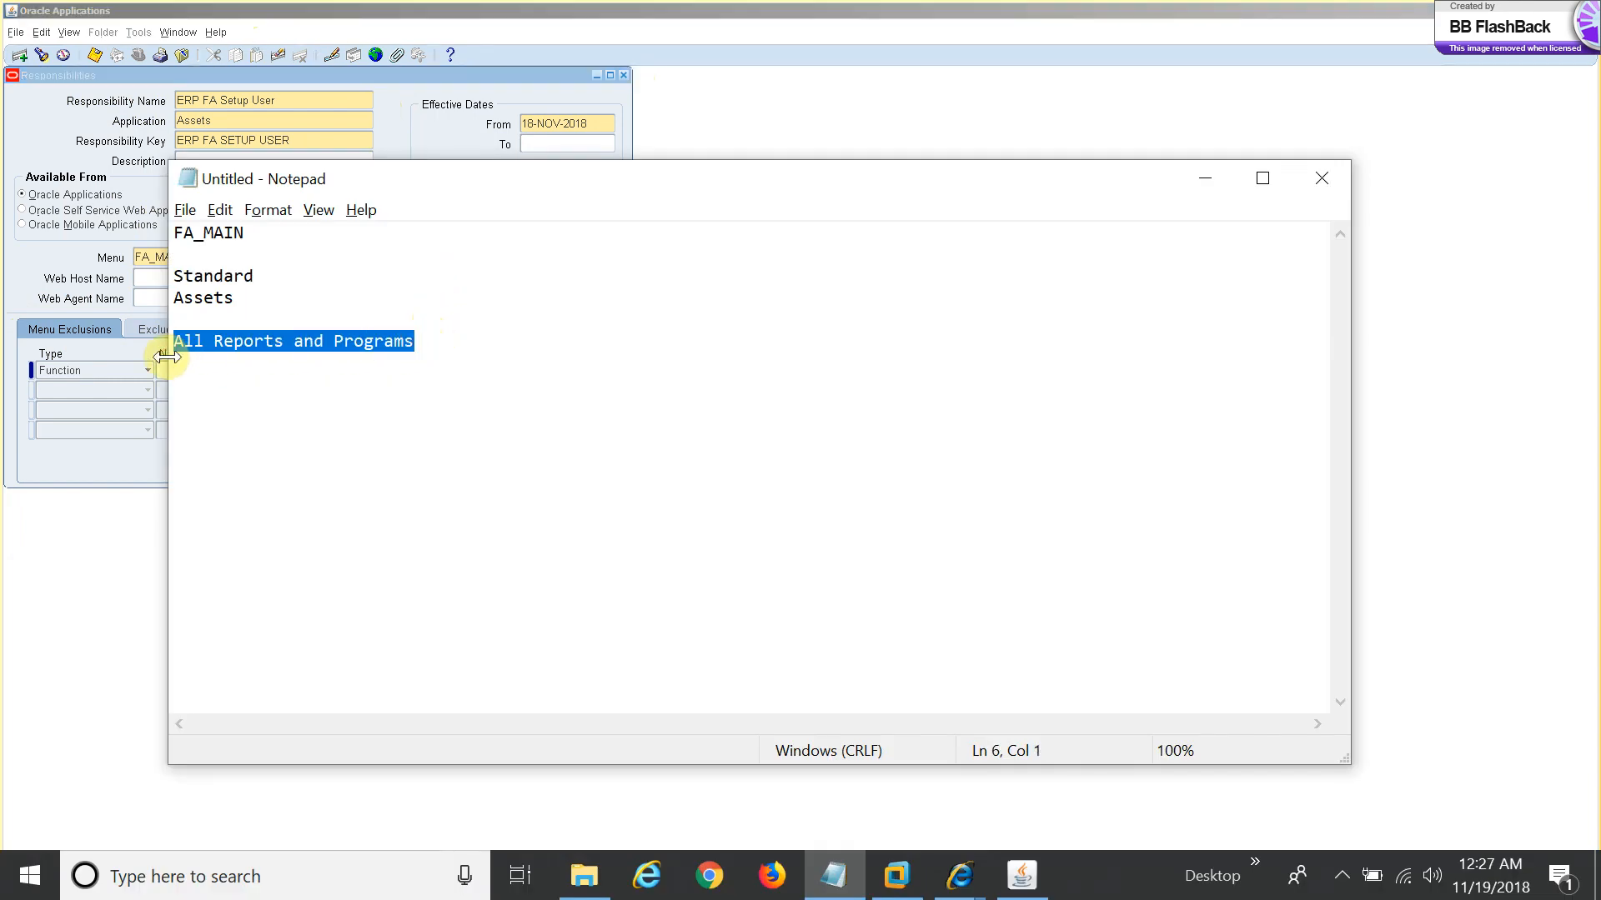
{"action": "key", "text": "alt+Tab"}
{"action": "key", "text": "ctrl+v"}
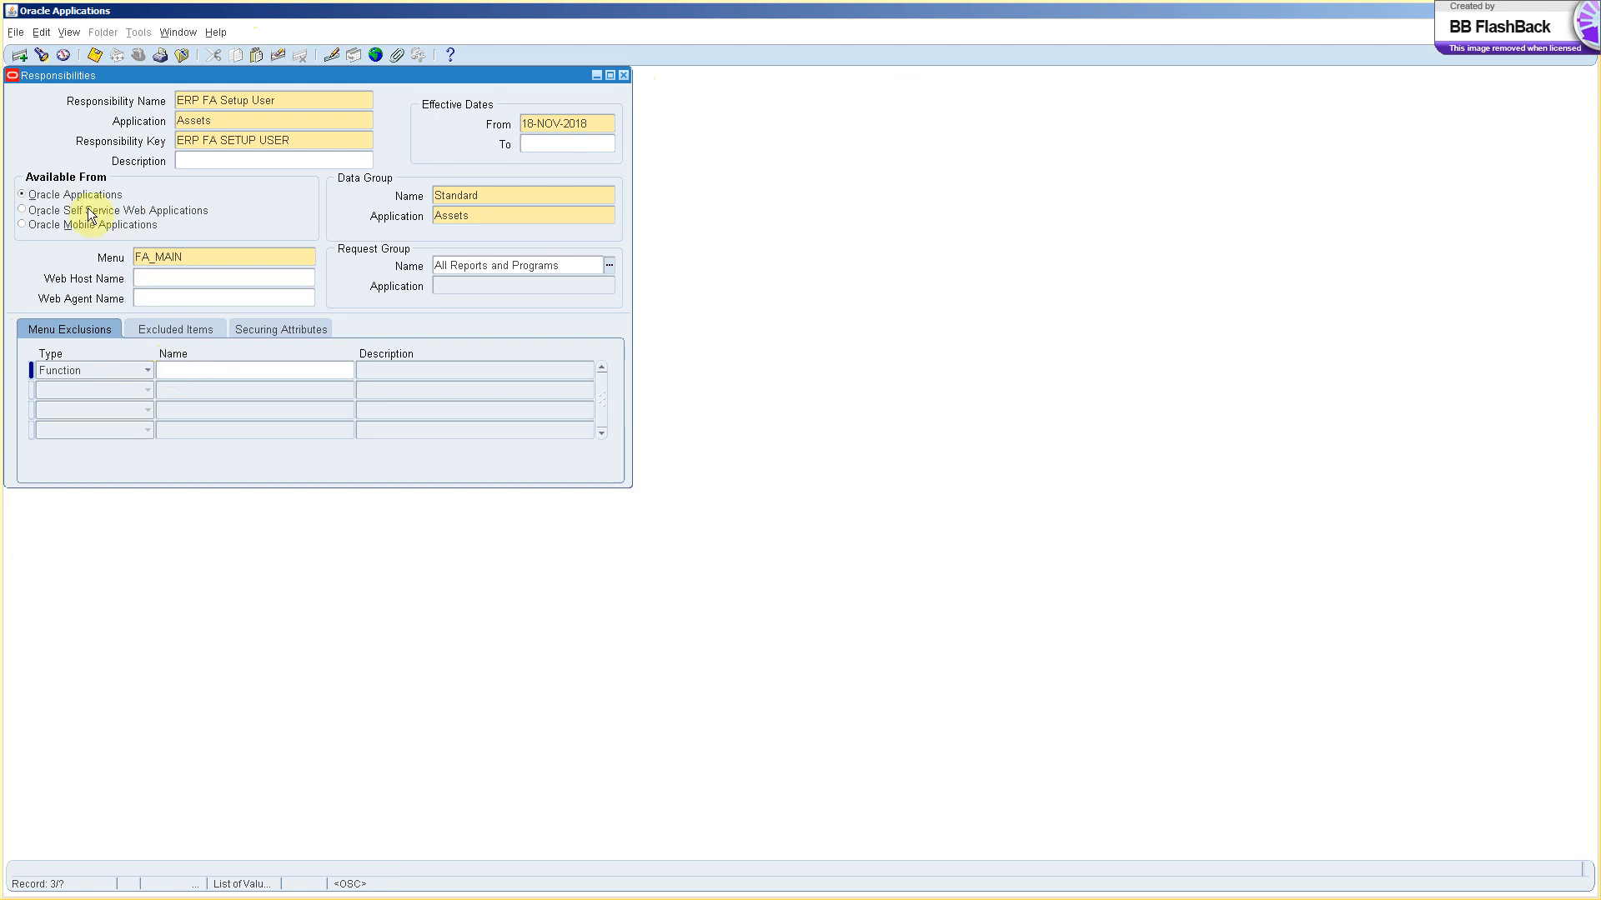
Save the responsibility with the Assets request group and close the Responsibilities form.
{"action": "left_click", "coordinate": [94, 55]}
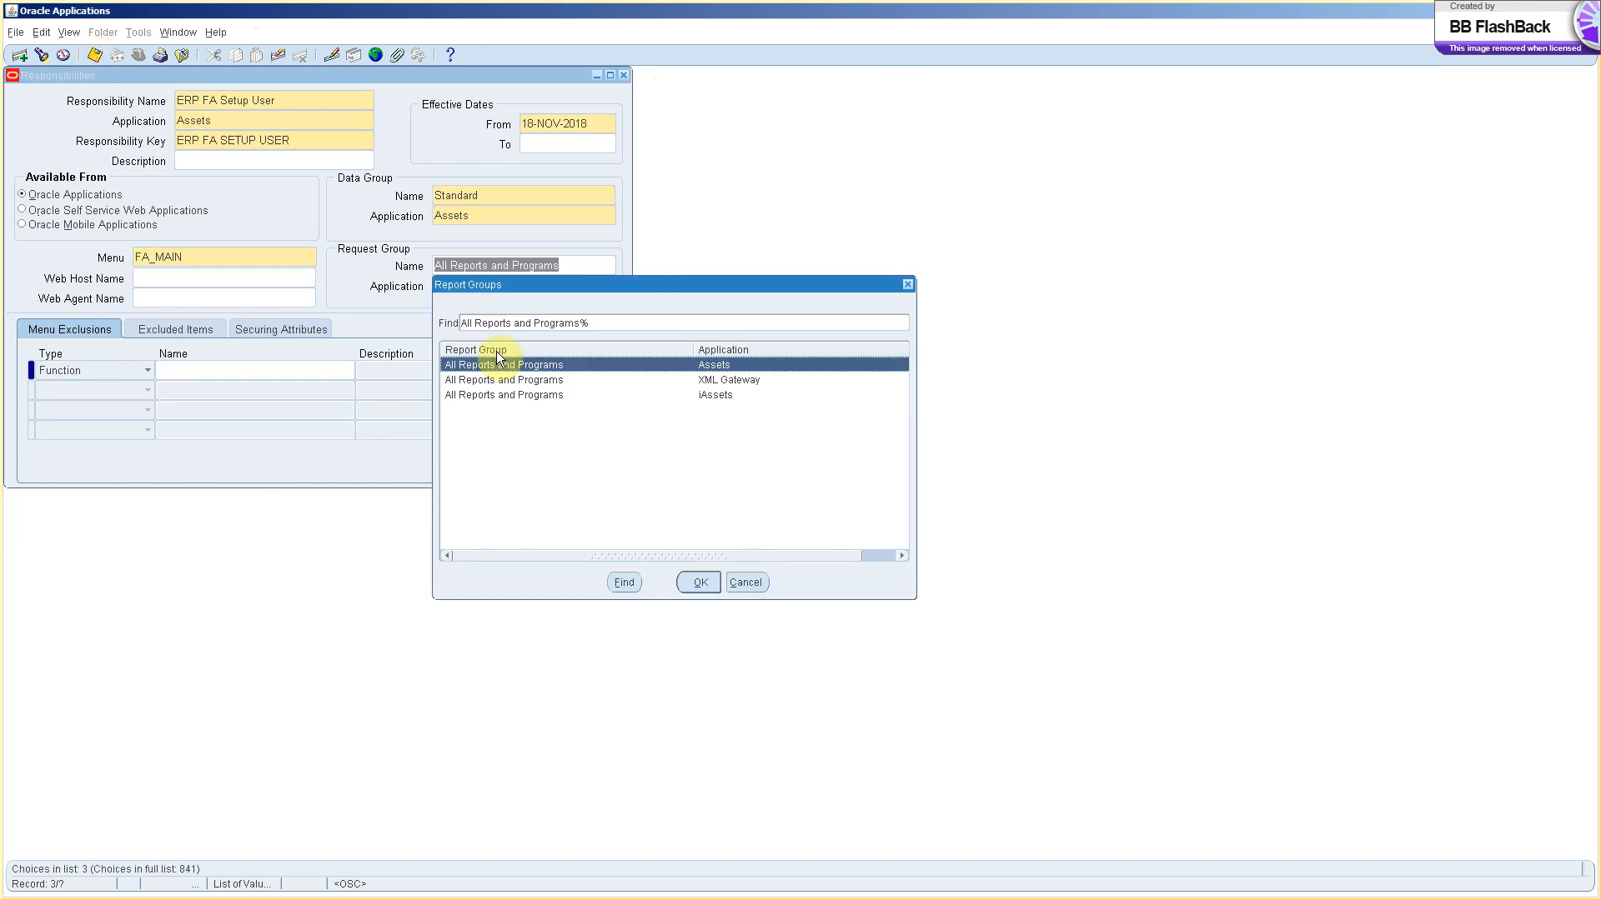
{"action": "left_click", "coordinate": [701, 583]}
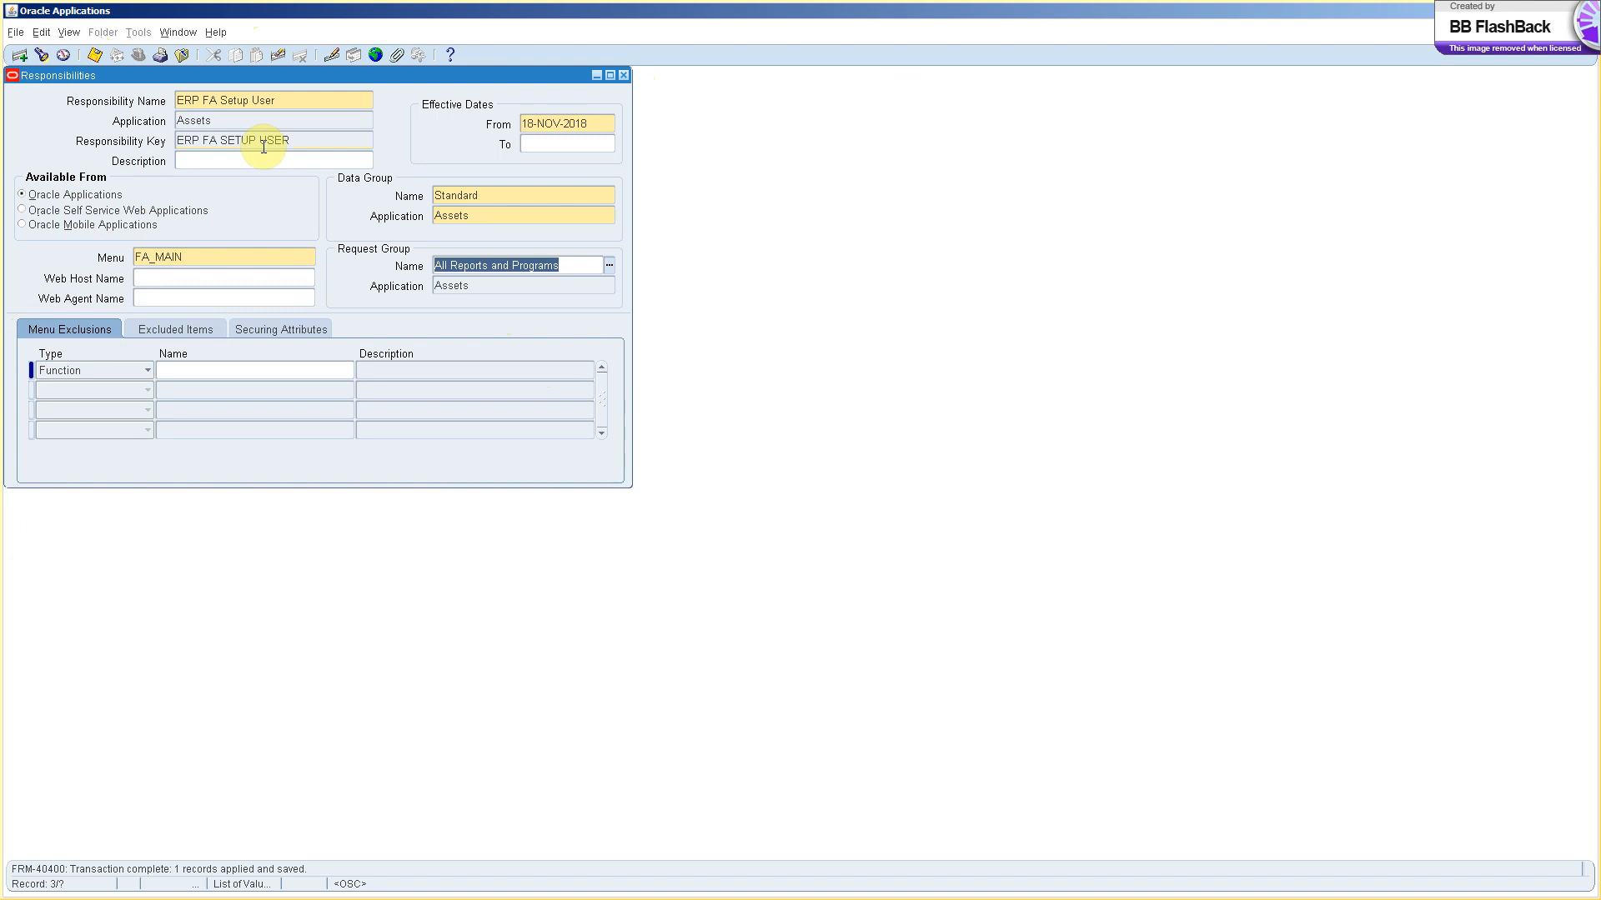
{"action": "left_click", "coordinate": [626, 75]}
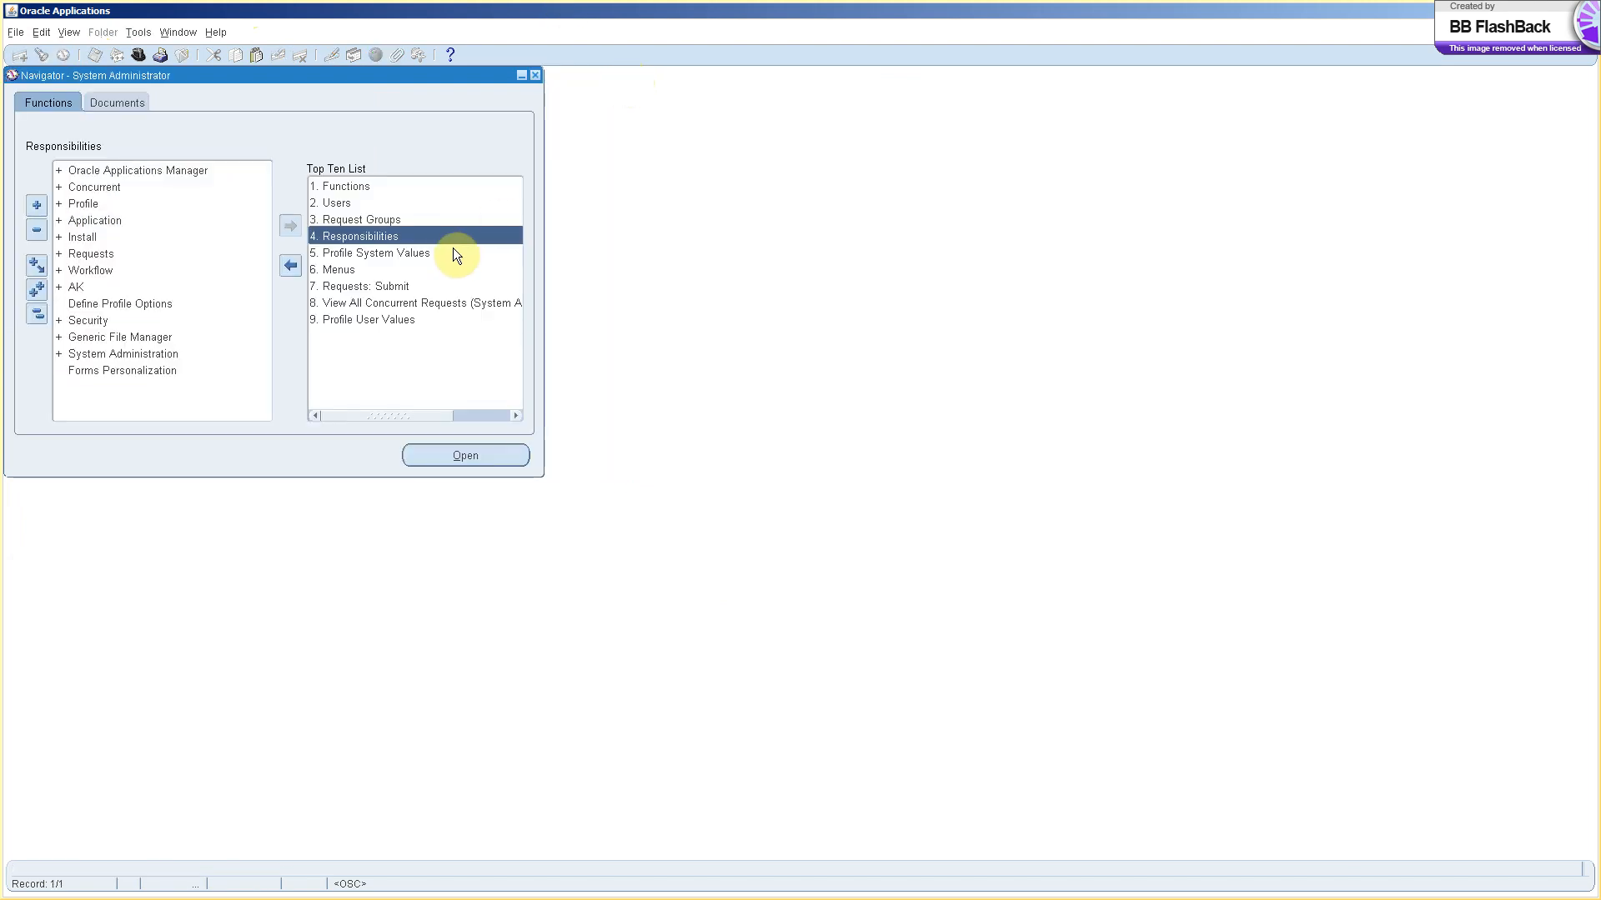
Define a new user name, enter its password twice, and describe it as 'ERP Sysadmin User'.
{"action": "double_click", "coordinate": [353, 204]}
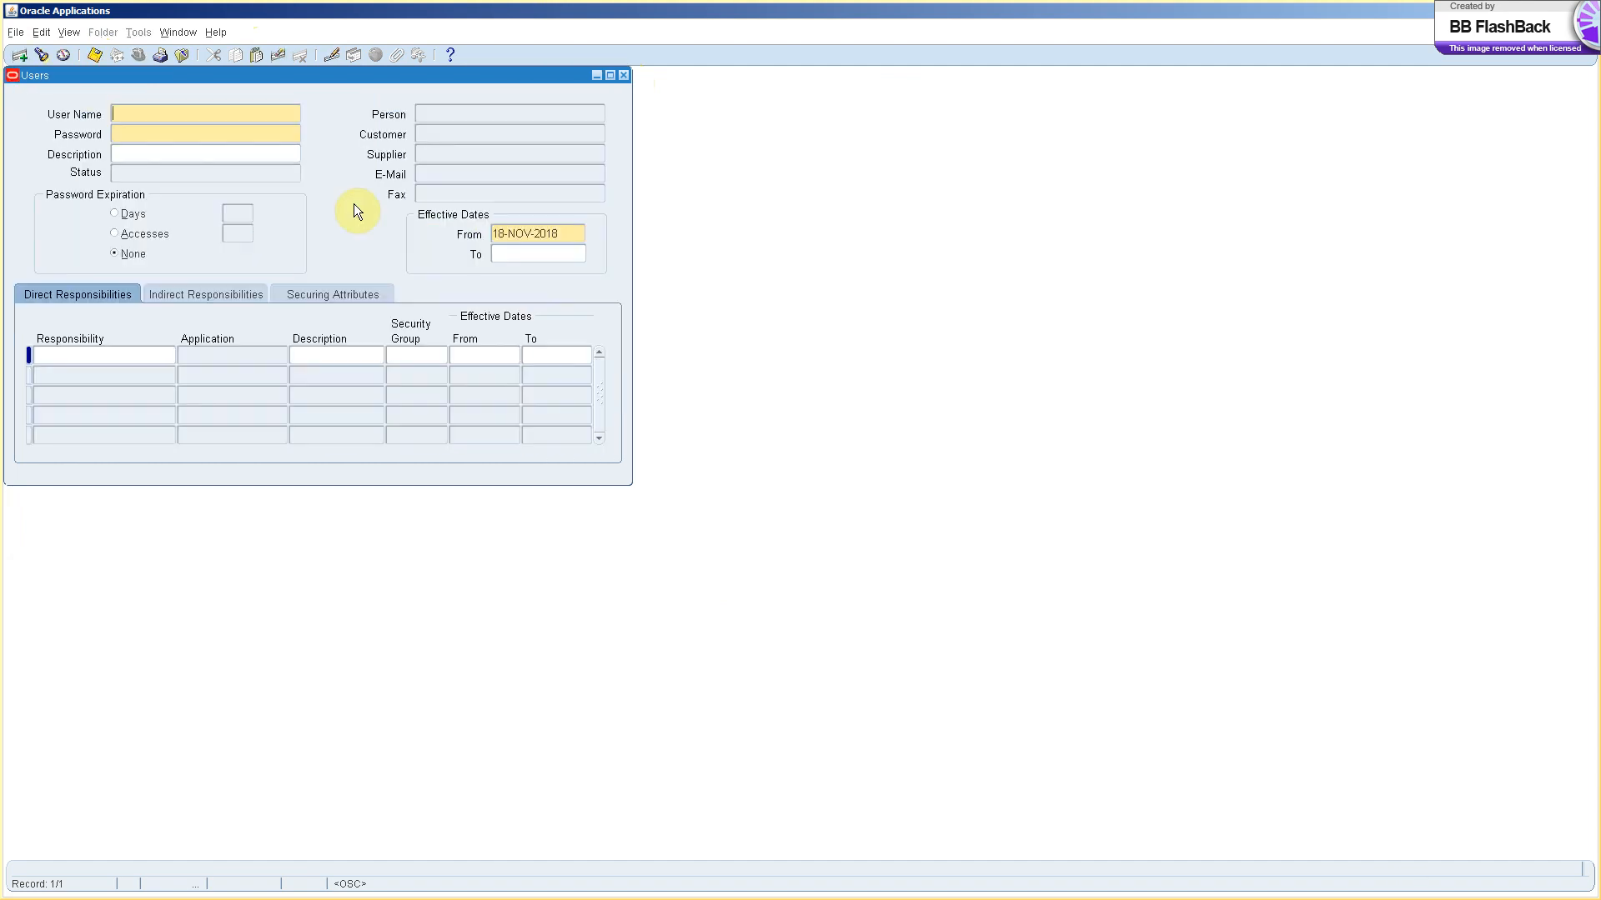
{"action": "type", "text": "ERP USER"}
{"action": "key", "text": "Tab"}
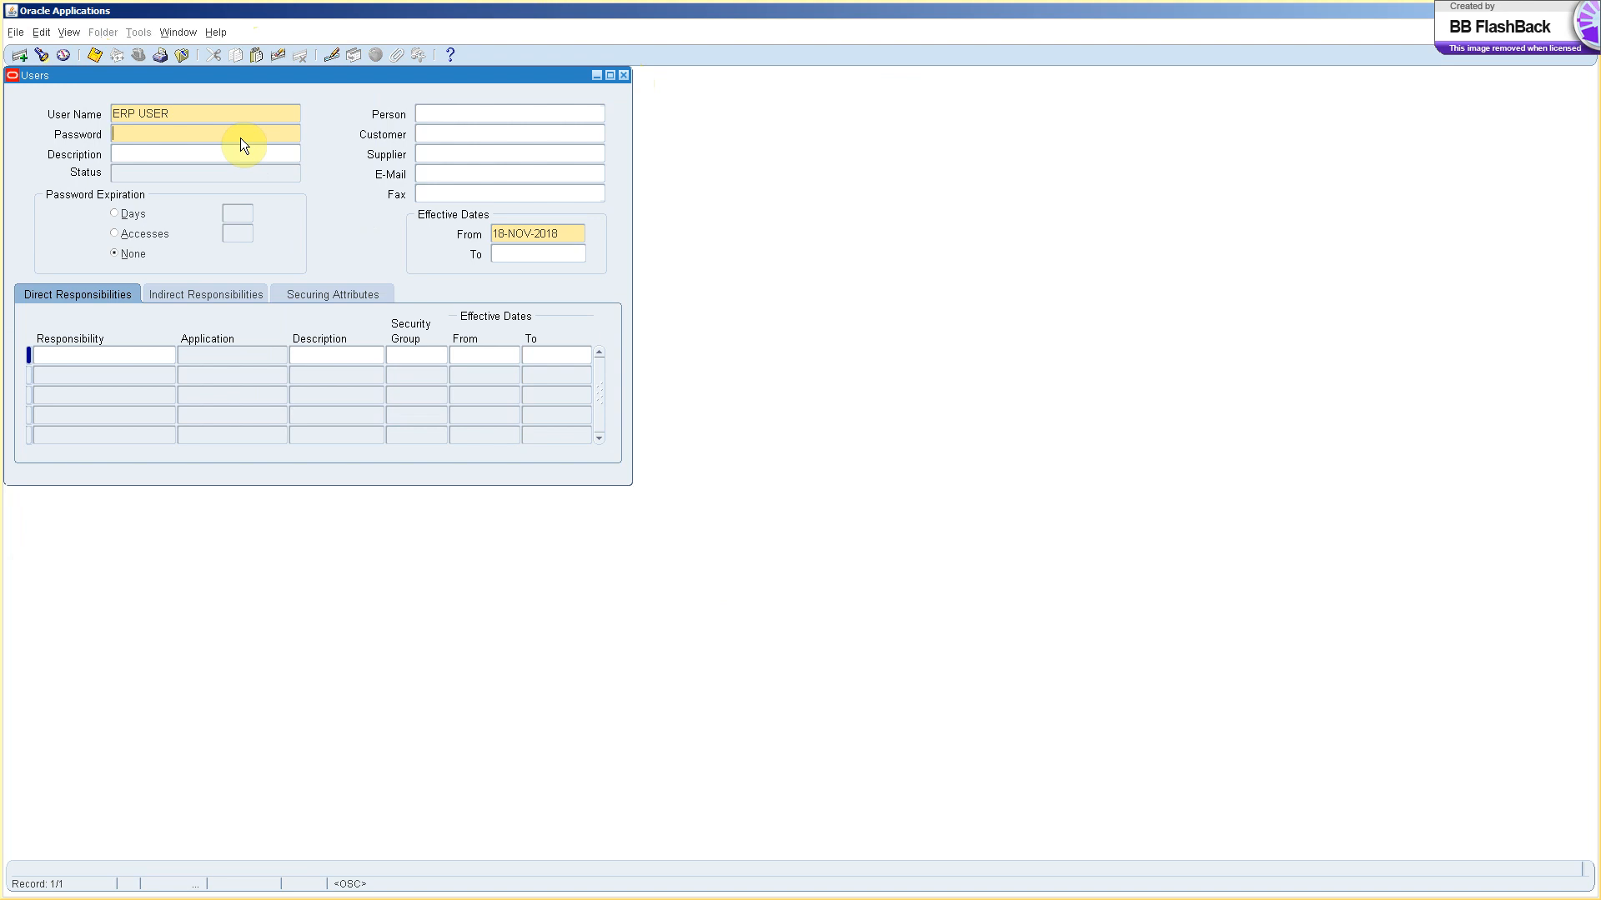
{"action": "type", "text": "******"}
{"action": "key", "text": "Tab"}
{"action": "type", "text": "******"}
{"action": "key", "text": "Tab"}
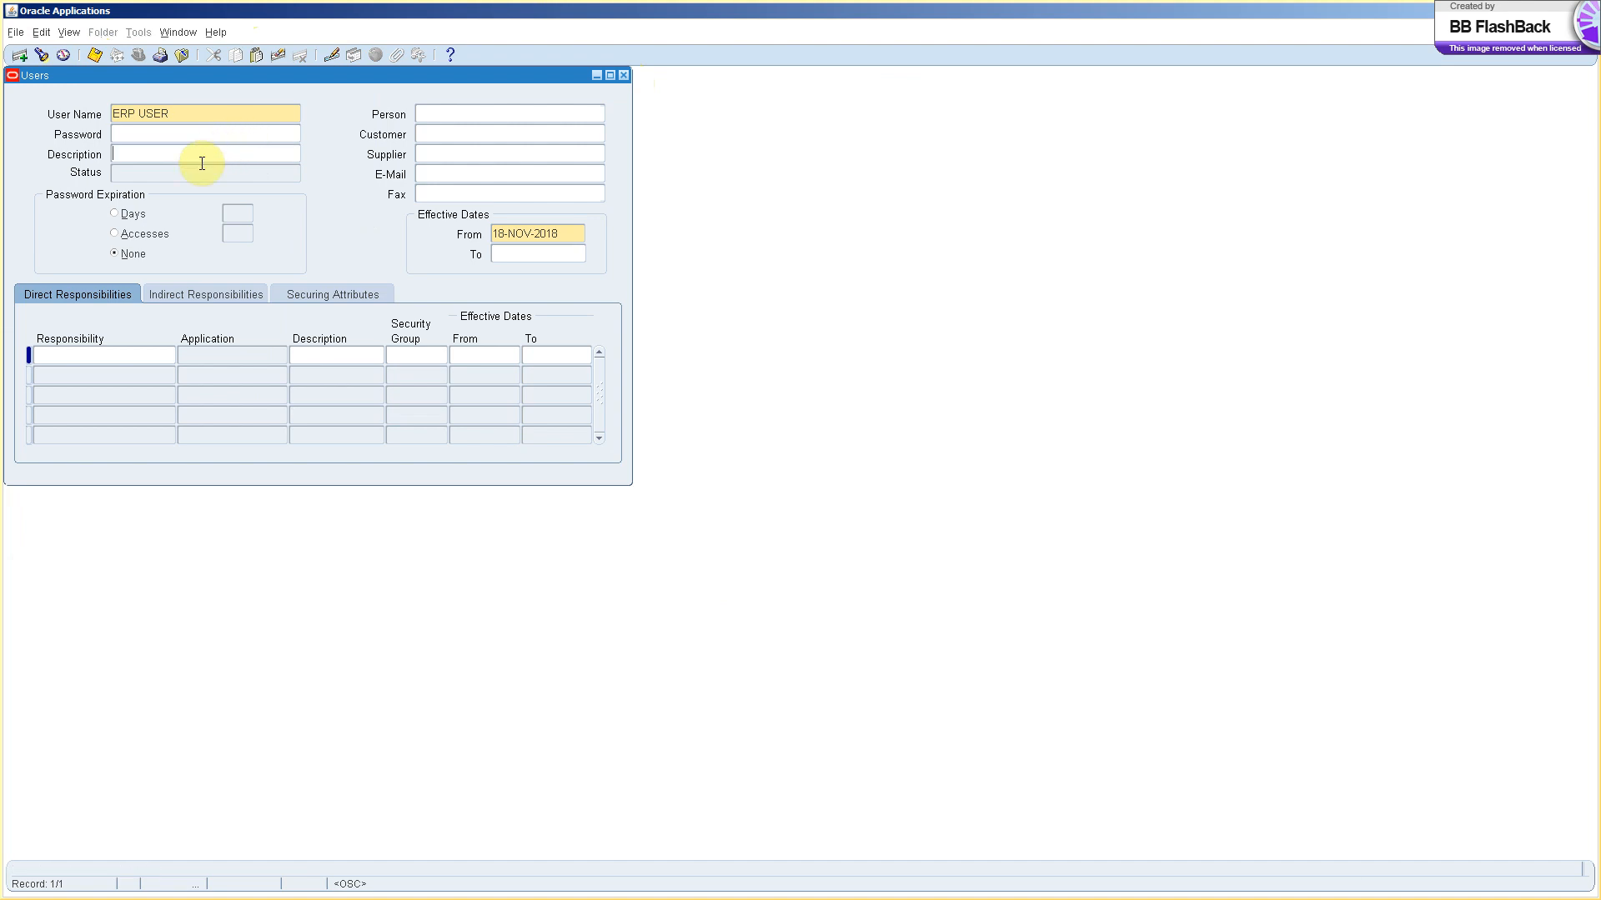
{"action": "type", "text": "ERP Sysadmin User"}
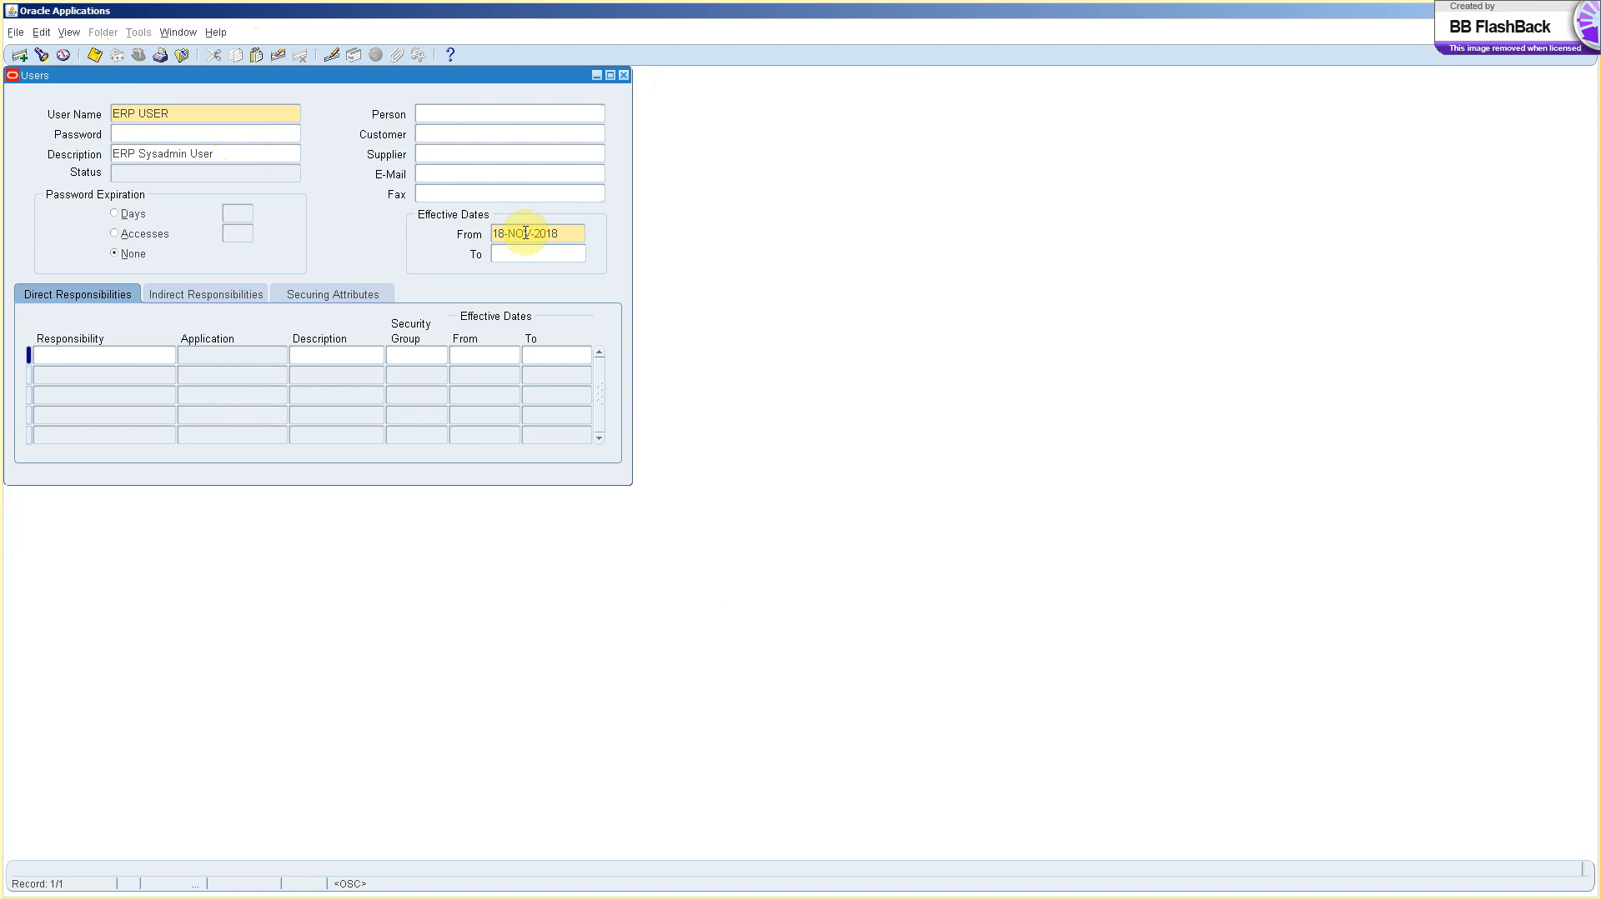
Add ERP FA Setup User as a direct responsibility, effective 01-NOV-2018 to 31-DEC-2018.
{"action": "left_click", "coordinate": [95, 351]}
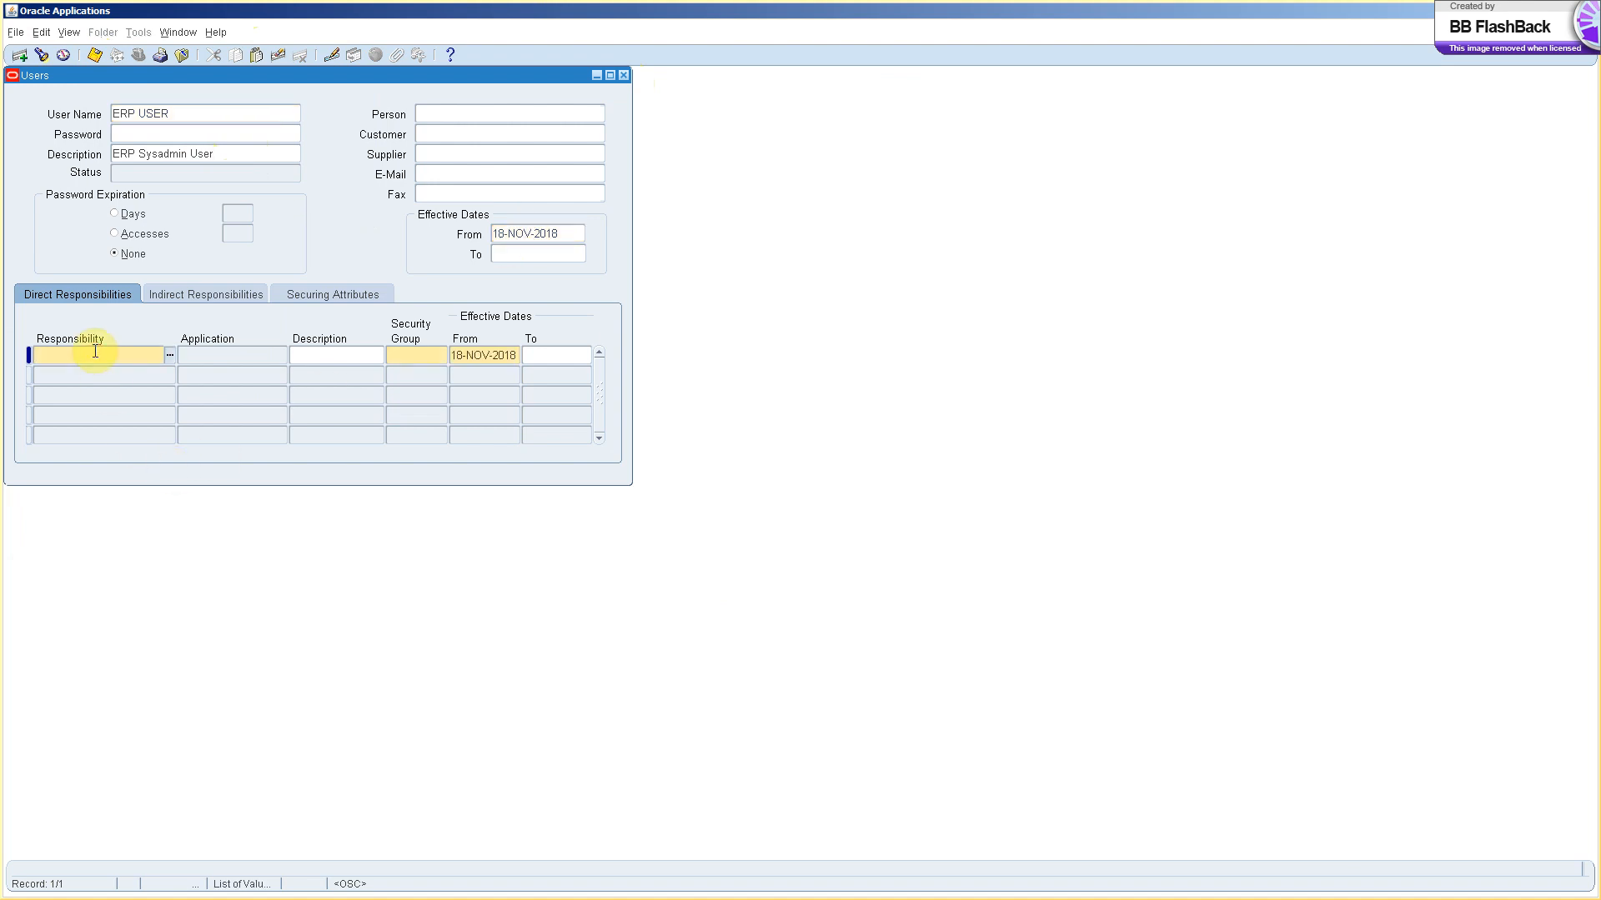
{"action": "type", "text": "ERP"}
{"action": "key", "text": "Tab"}
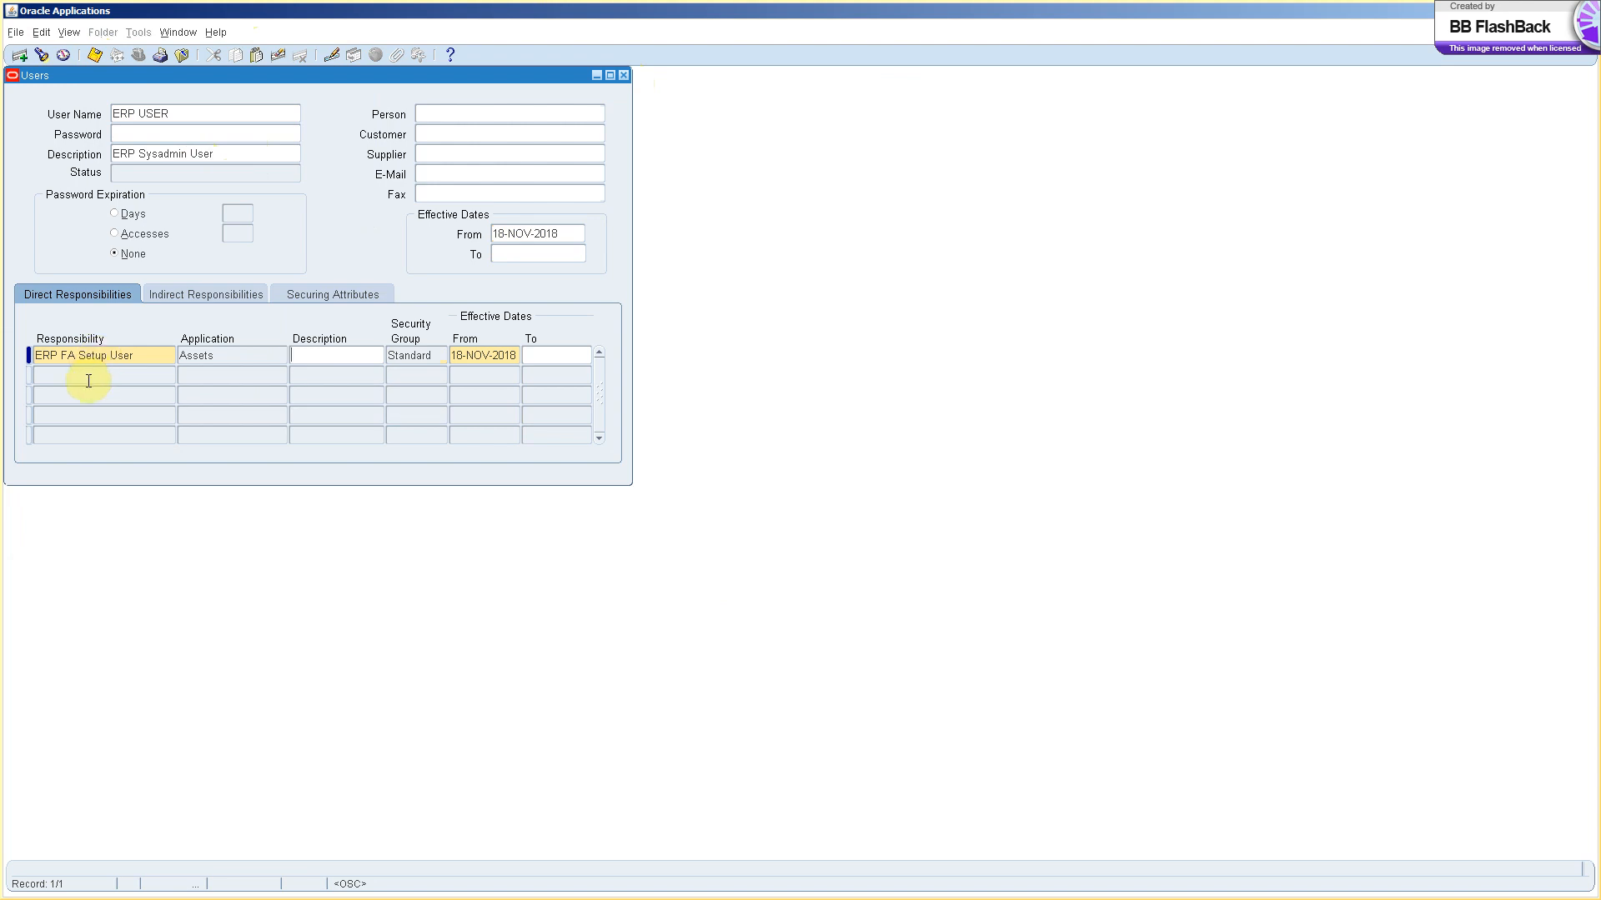
{"action": "left_click", "coordinate": [496, 354]}
{"action": "left_click", "coordinate": [547, 358]}
{"action": "left_click", "coordinate": [497, 363]}
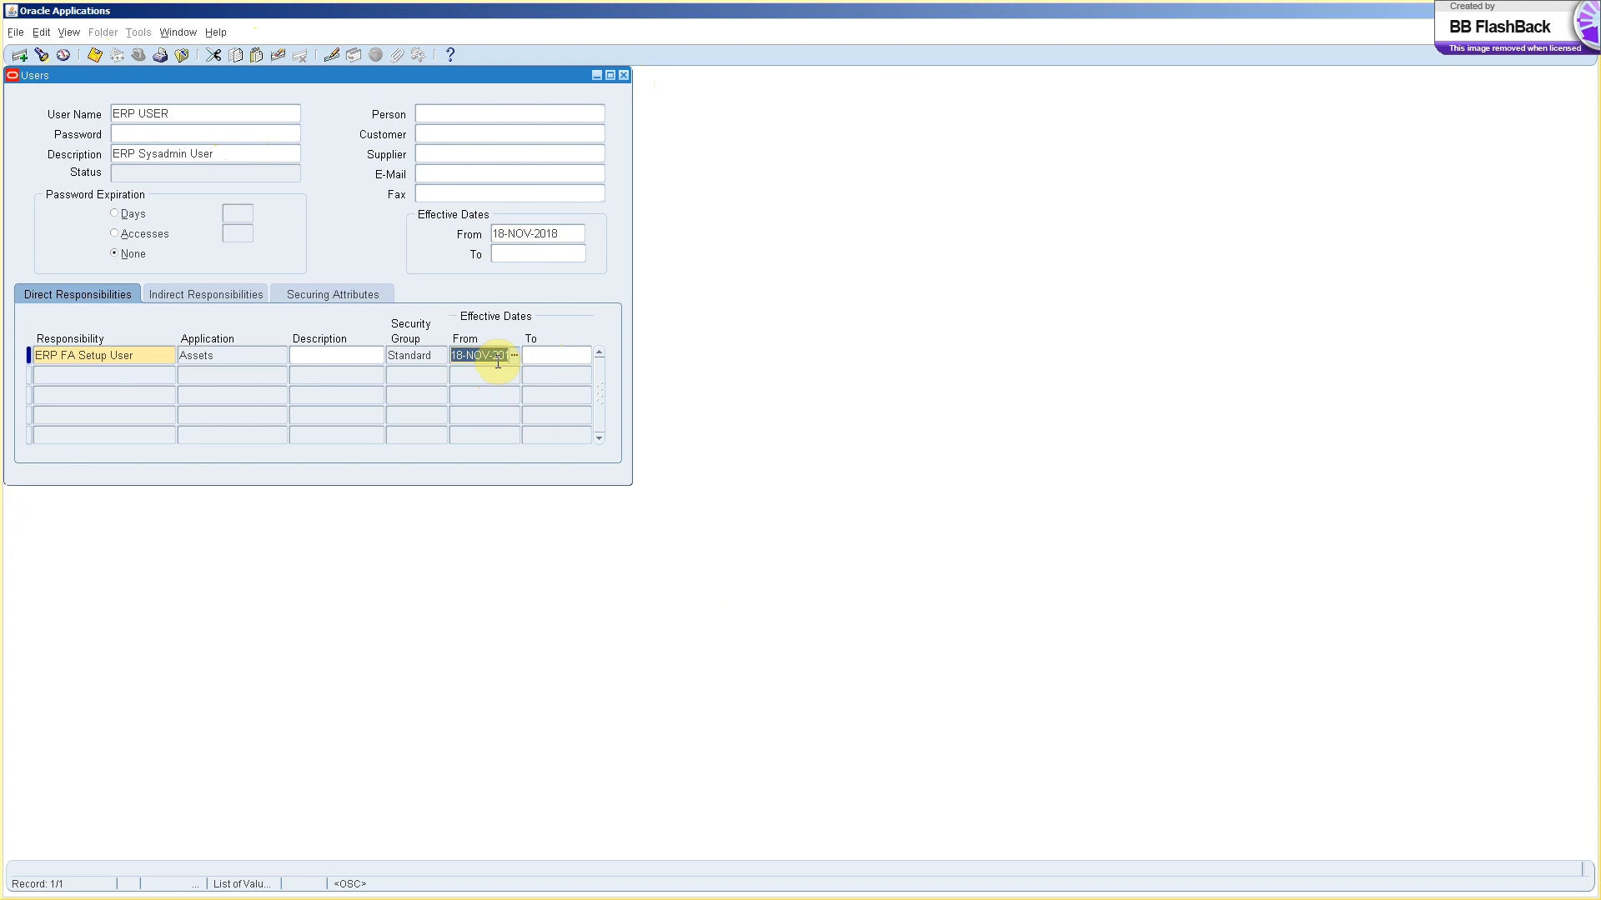
{"action": "type", "text": "01-NOV-2018"}
{"action": "key", "text": "Tab"}
{"action": "type", "text": "31-DEC-2018"}
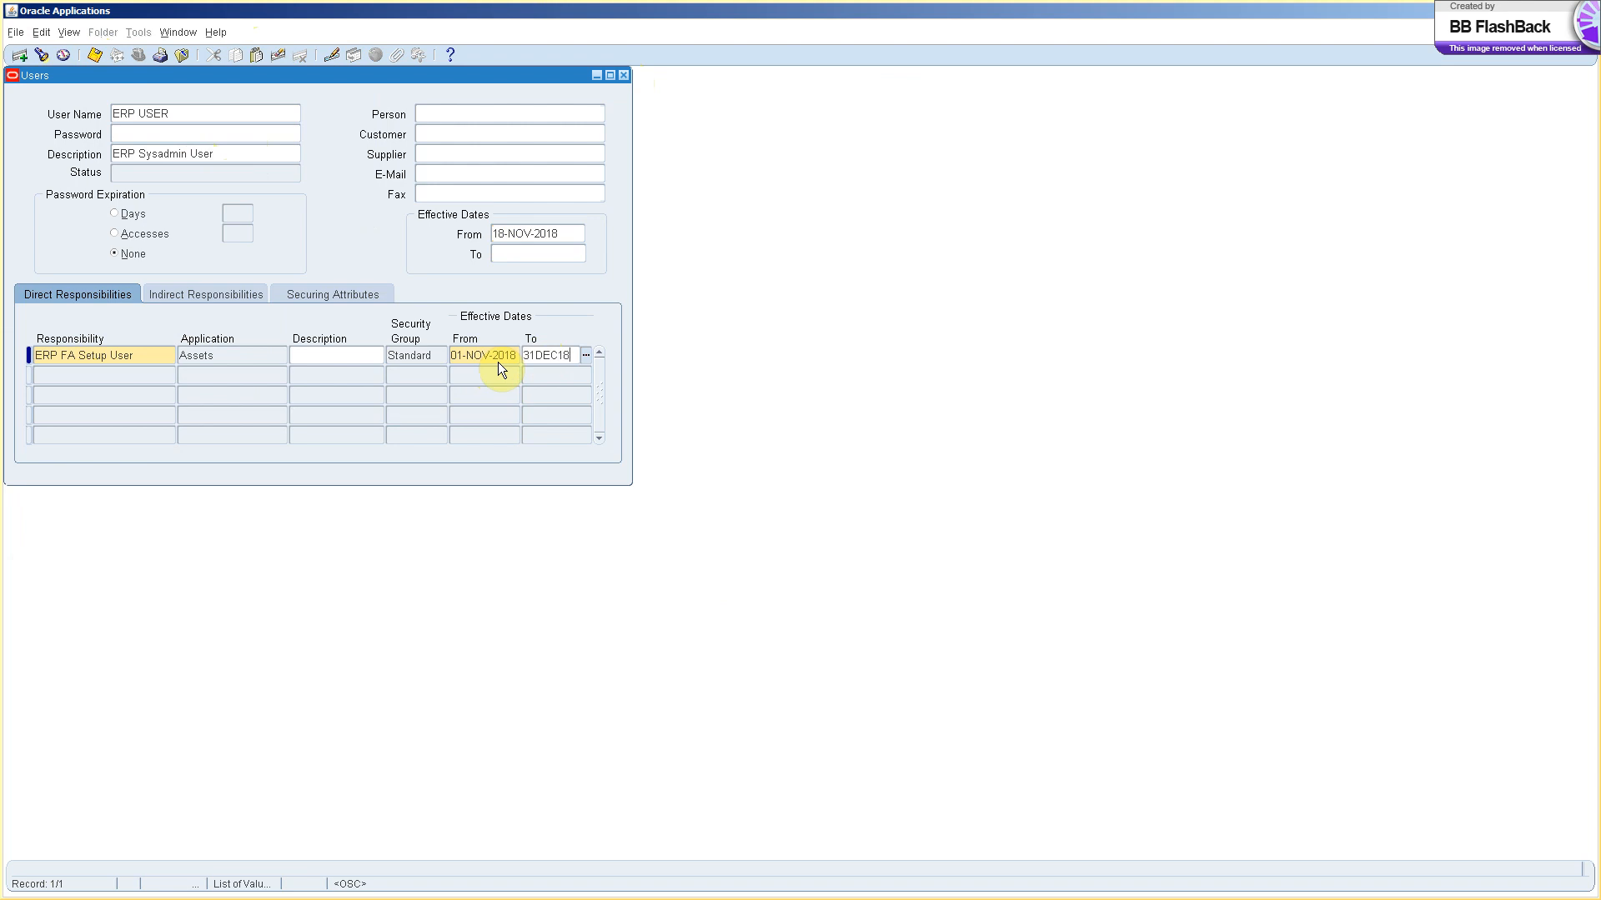
{"action": "key", "text": "Tab"}
{"action": "left_click", "coordinate": [499, 354]}
Add System Administrator as a second responsibility from 18-NOV-2018 and save the user.
{"action": "left_click", "coordinate": [509, 233]}
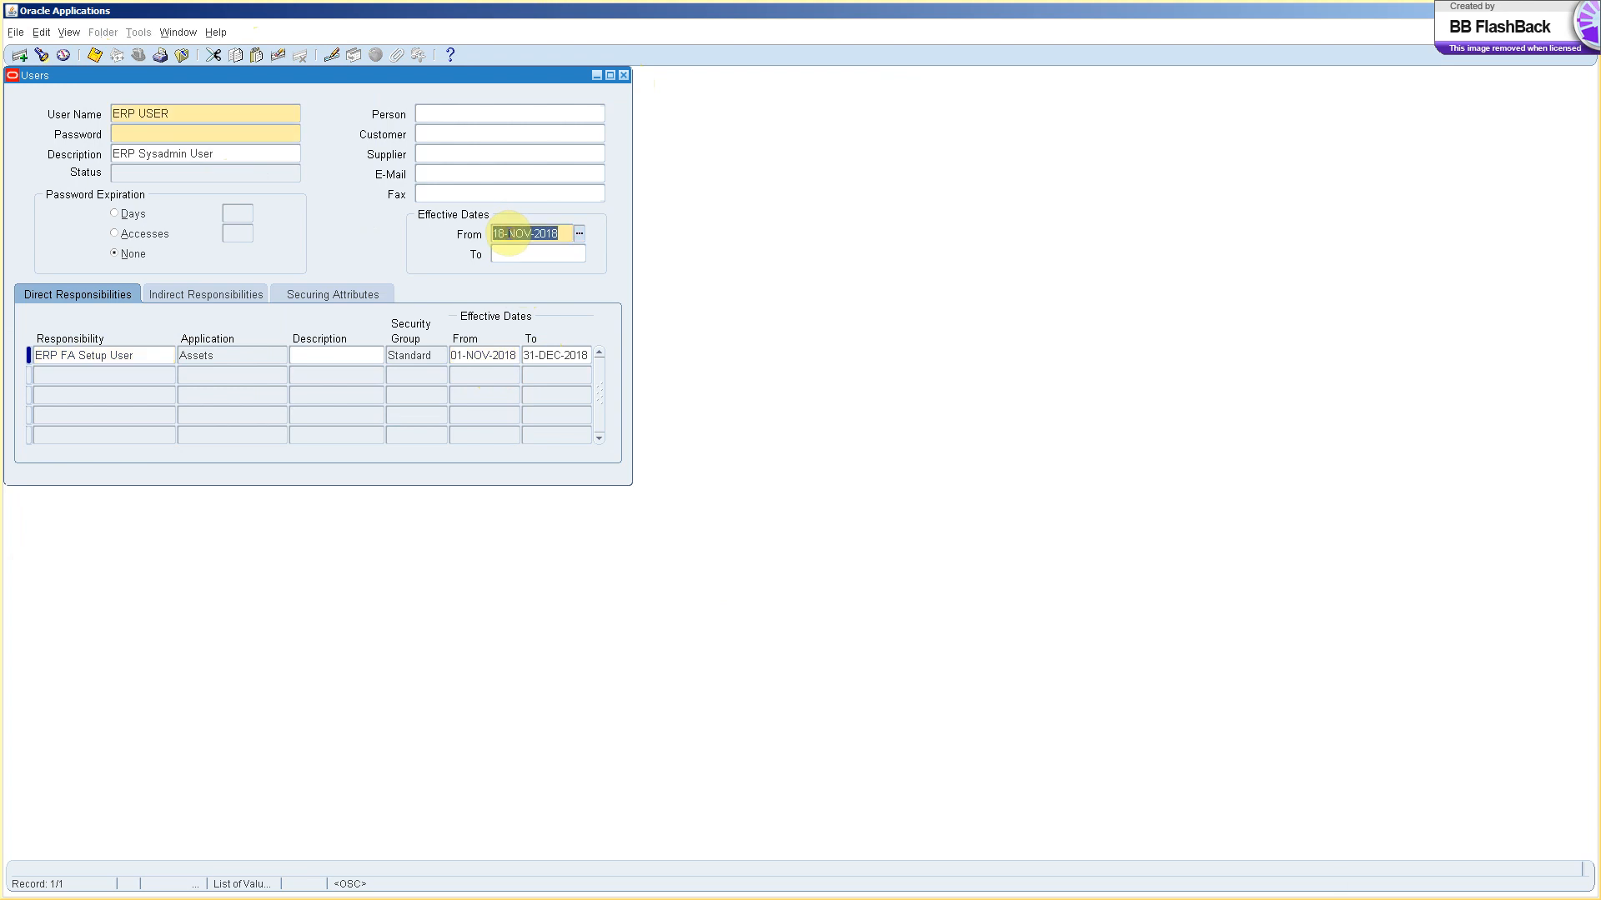
{"action": "left_click", "coordinate": [508, 257]}
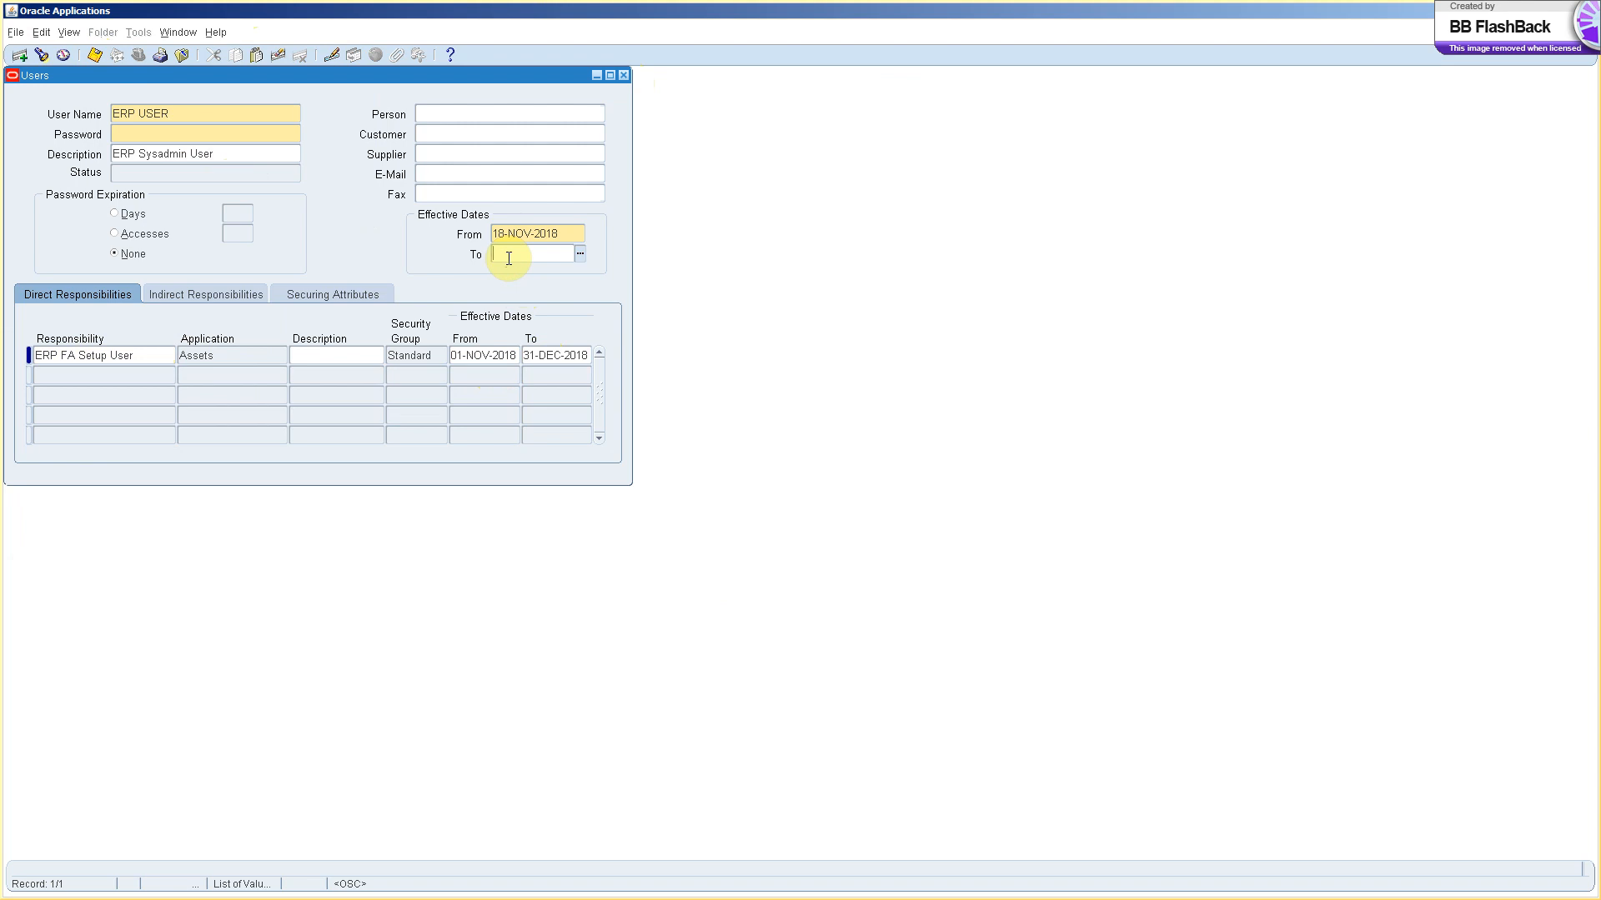
{"action": "left_click", "coordinate": [87, 373]}
{"action": "type", "text": "sy"}
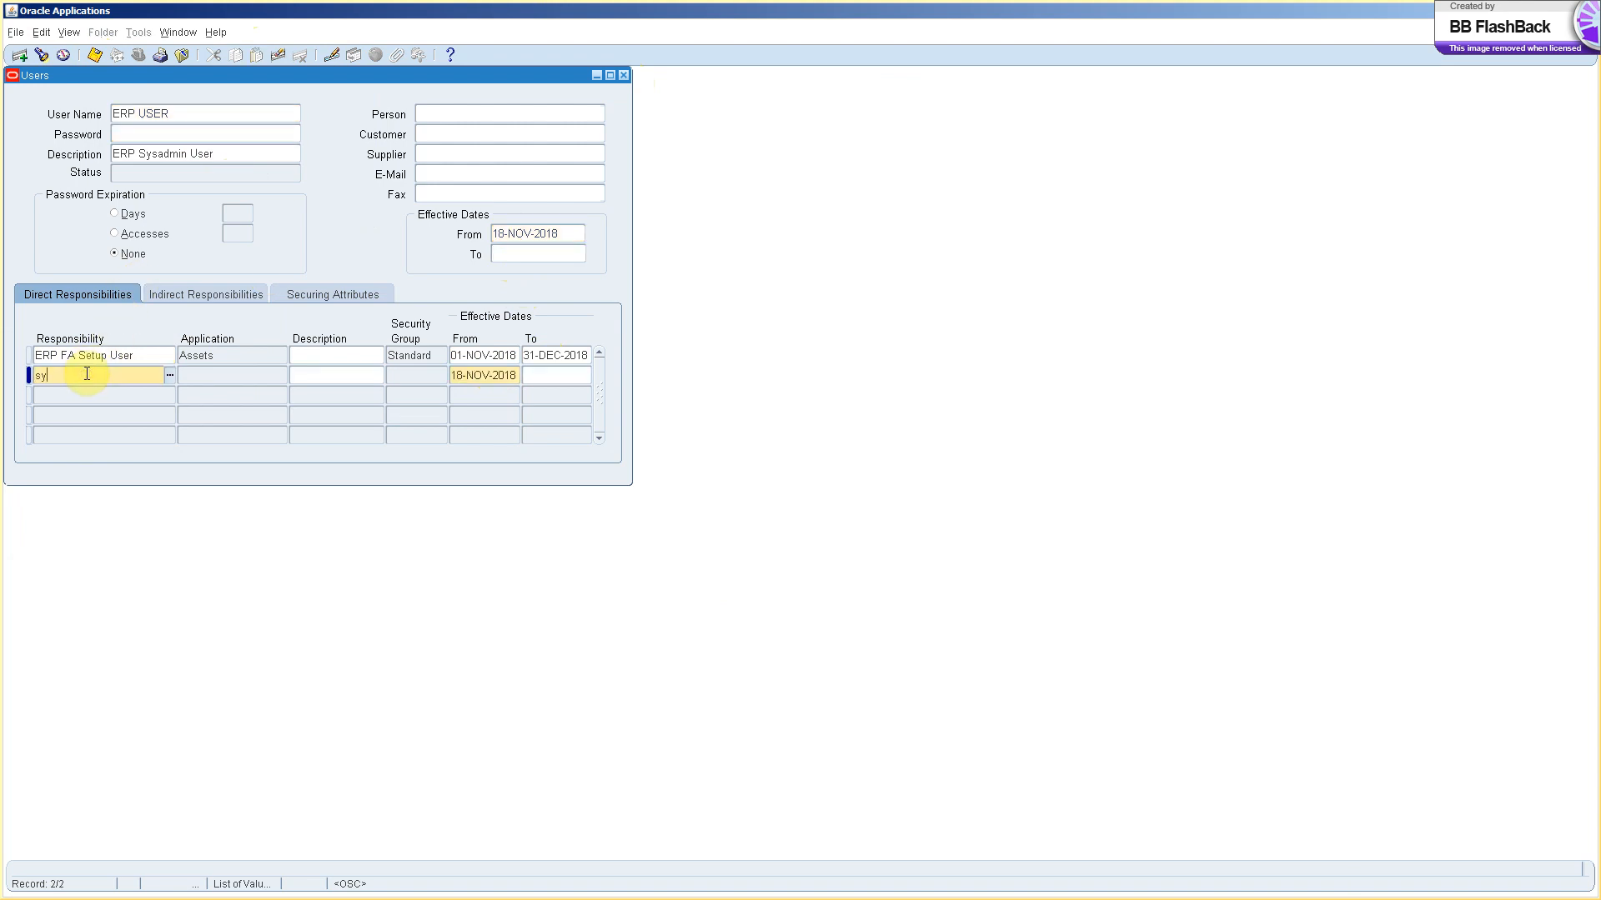
{"action": "type", "text": "stem%Admini%"}
{"action": "key", "text": "Tab"}
{"action": "key", "text": "Down"}
{"action": "key", "text": "Down"}
{"action": "key", "text": "Down"}
{"action": "key", "text": "Down"}
{"action": "key", "text": "Down"}
{"action": "key", "text": "Down"}
{"action": "key", "text": "Down"}
{"action": "key", "text": "Down"}
{"action": "key", "text": "Down"}
{"action": "key", "text": "Down"}
{"action": "key", "text": "Down"}
{"action": "key", "text": "Down"}
{"action": "key", "text": "Down"}
{"action": "key", "text": "Down"}
{"action": "key", "text": "Down"}
{"action": "key", "text": "Down"}
{"action": "key", "text": "Down"}
{"action": "key", "text": "Down"}
{"action": "key", "text": "Down"}
{"action": "key", "text": "Down"}
{"action": "key", "text": "Down"}
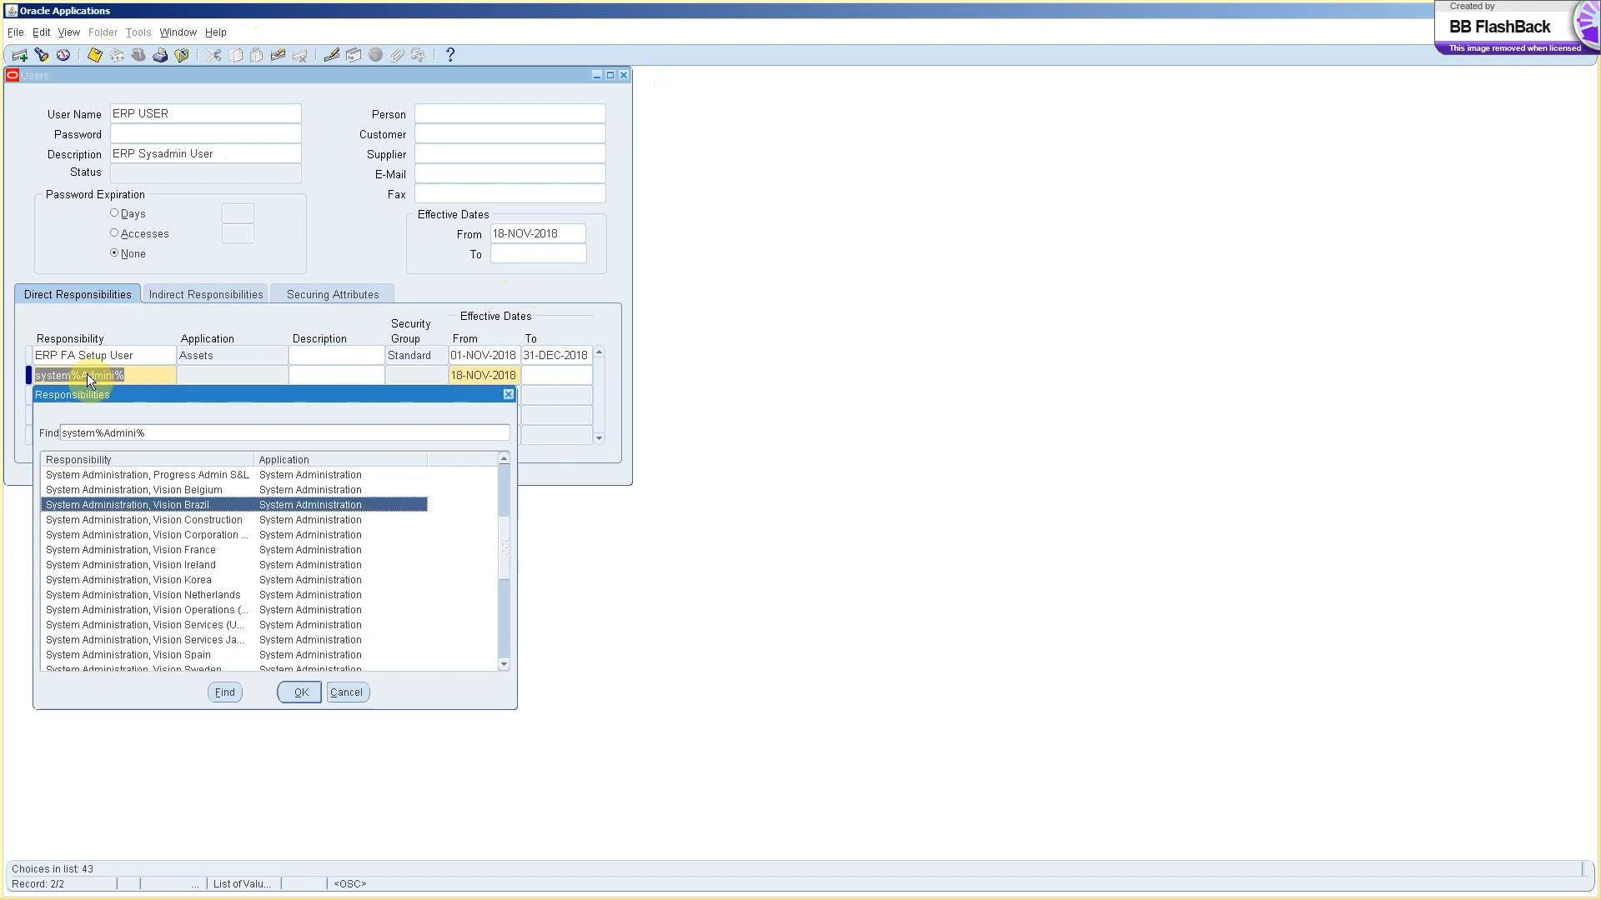
{"action": "key", "text": "Down"}
{"action": "key", "text": "Down"}
{"action": "key", "text": "Down"}
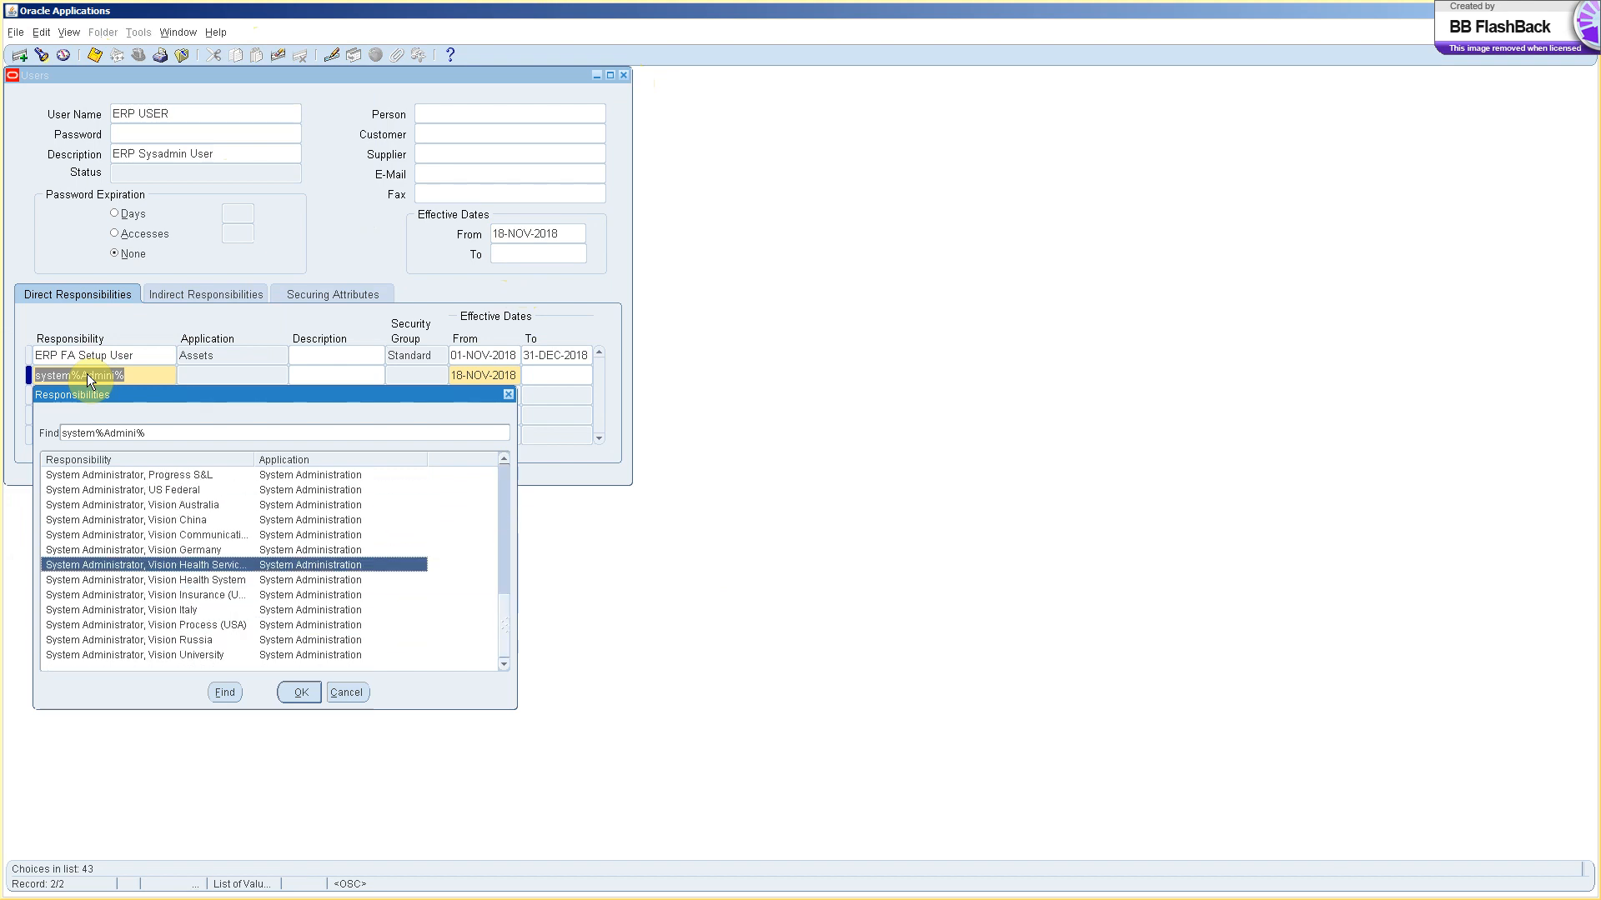
{"action": "key", "text": "Up"}
{"action": "key", "text": "Up"}
{"action": "key", "text": "Up"}
{"action": "key", "text": "Up"}
{"action": "key", "text": "Up"}
{"action": "key", "text": "Up"}
{"action": "key", "text": "Up"}
{"action": "key", "text": "Up"}
{"action": "key", "text": "Up"}
{"action": "key", "text": "Up"}
{"action": "key", "text": "Up"}
{"action": "key", "text": "Up"}
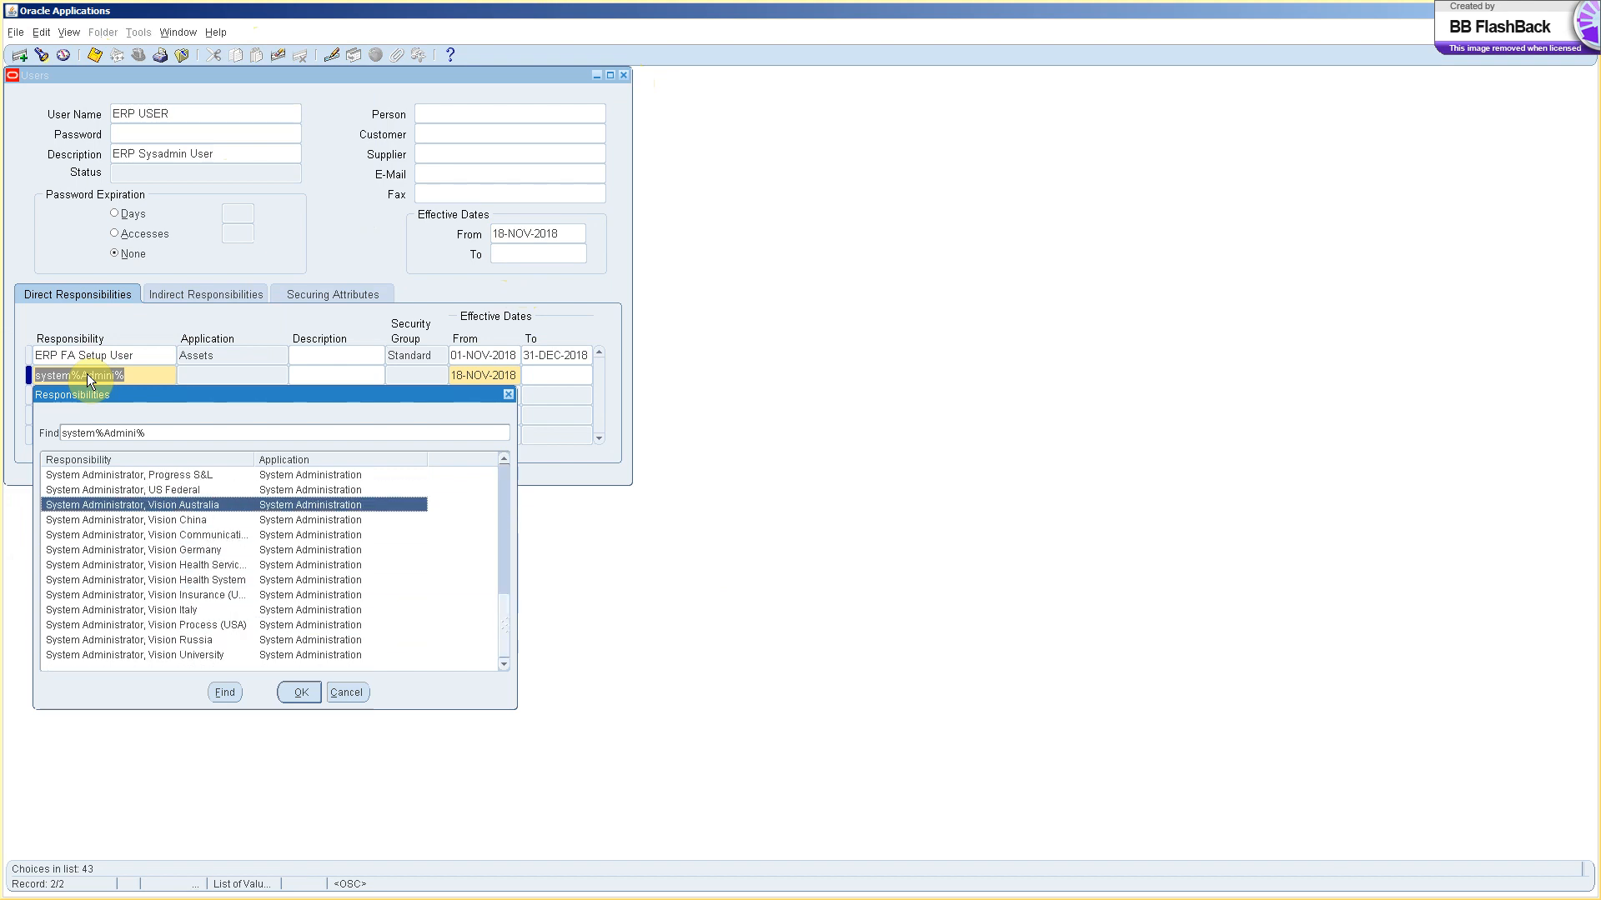
{"action": "key", "text": "Down"}
{"action": "key", "text": "Down"}
{"action": "key", "text": "Down"}
{"action": "key", "text": "Down"}
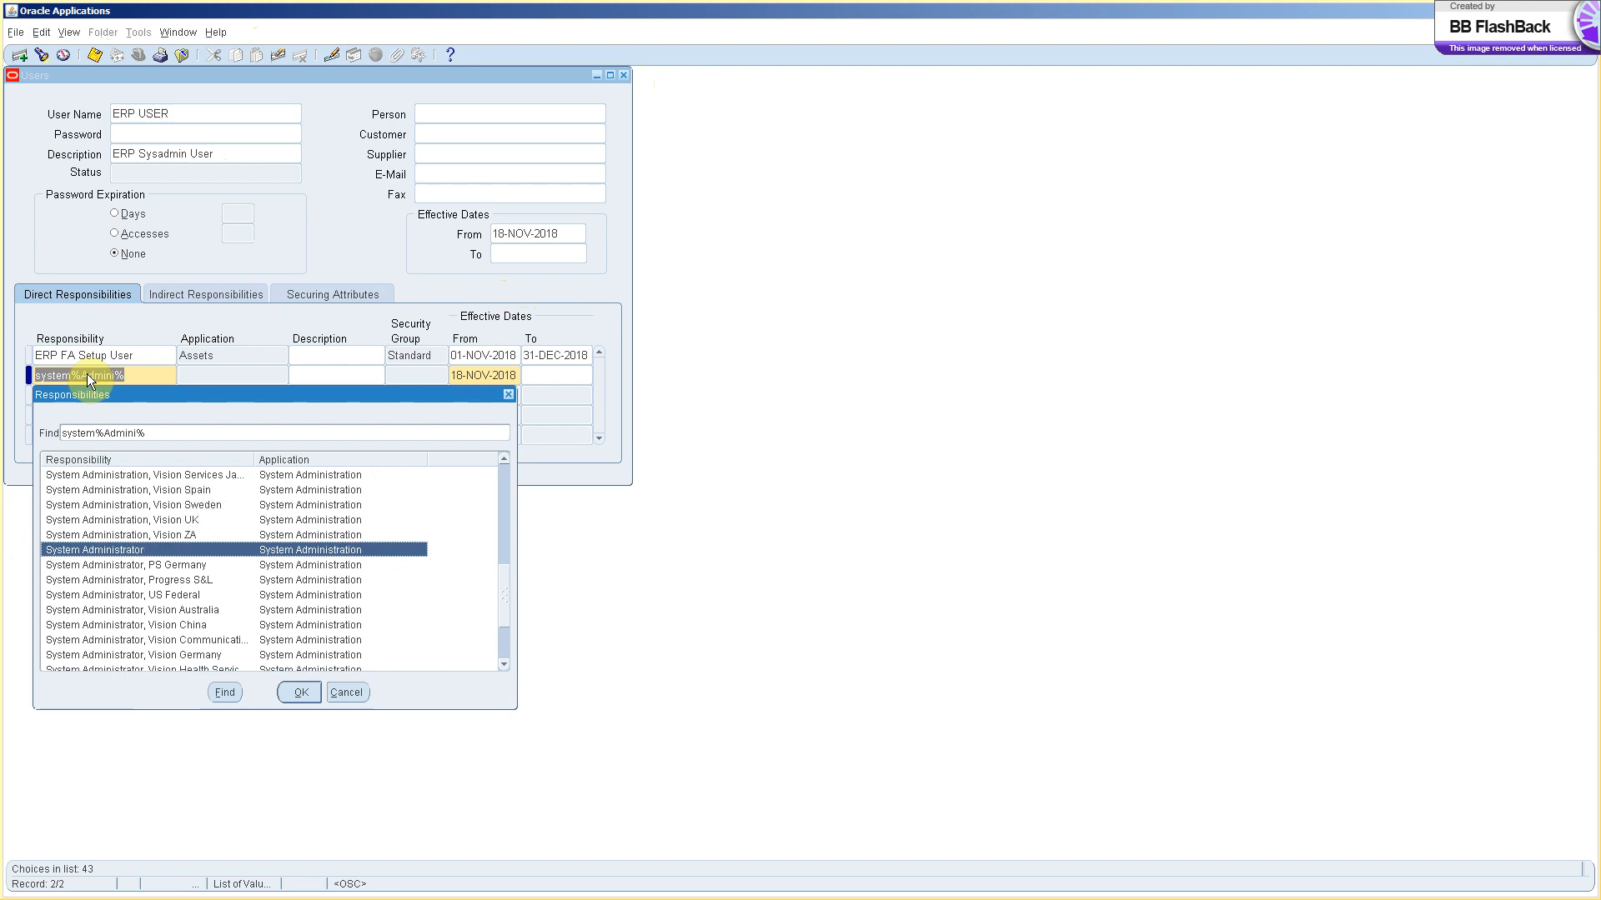
{"action": "key", "text": "Return"}
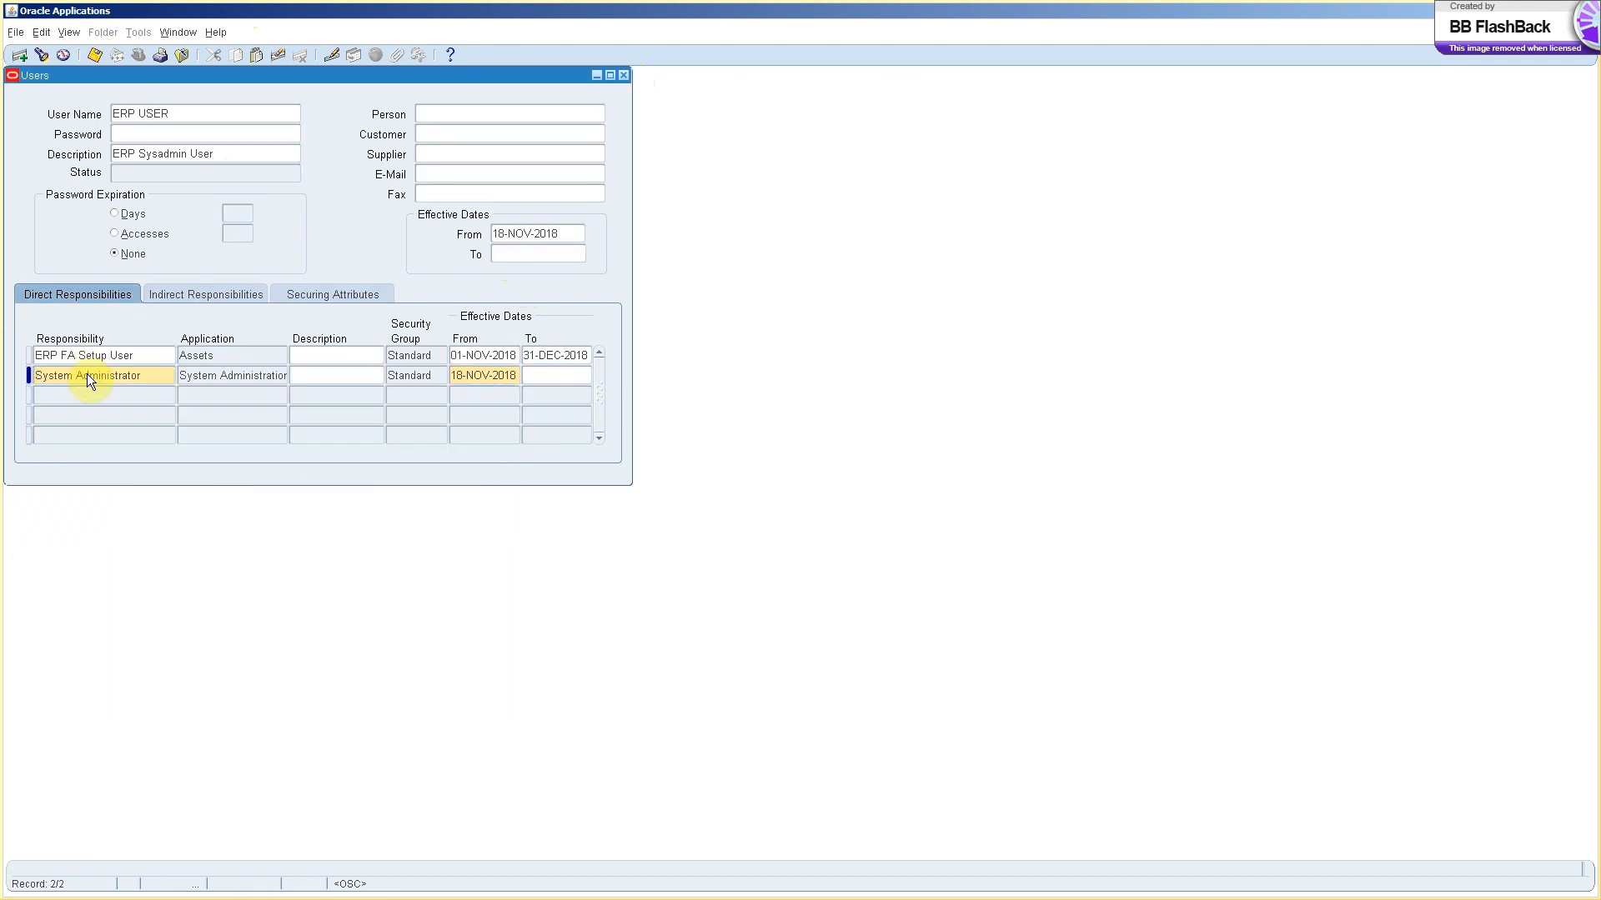
{"action": "left_click", "coordinate": [93, 54]}
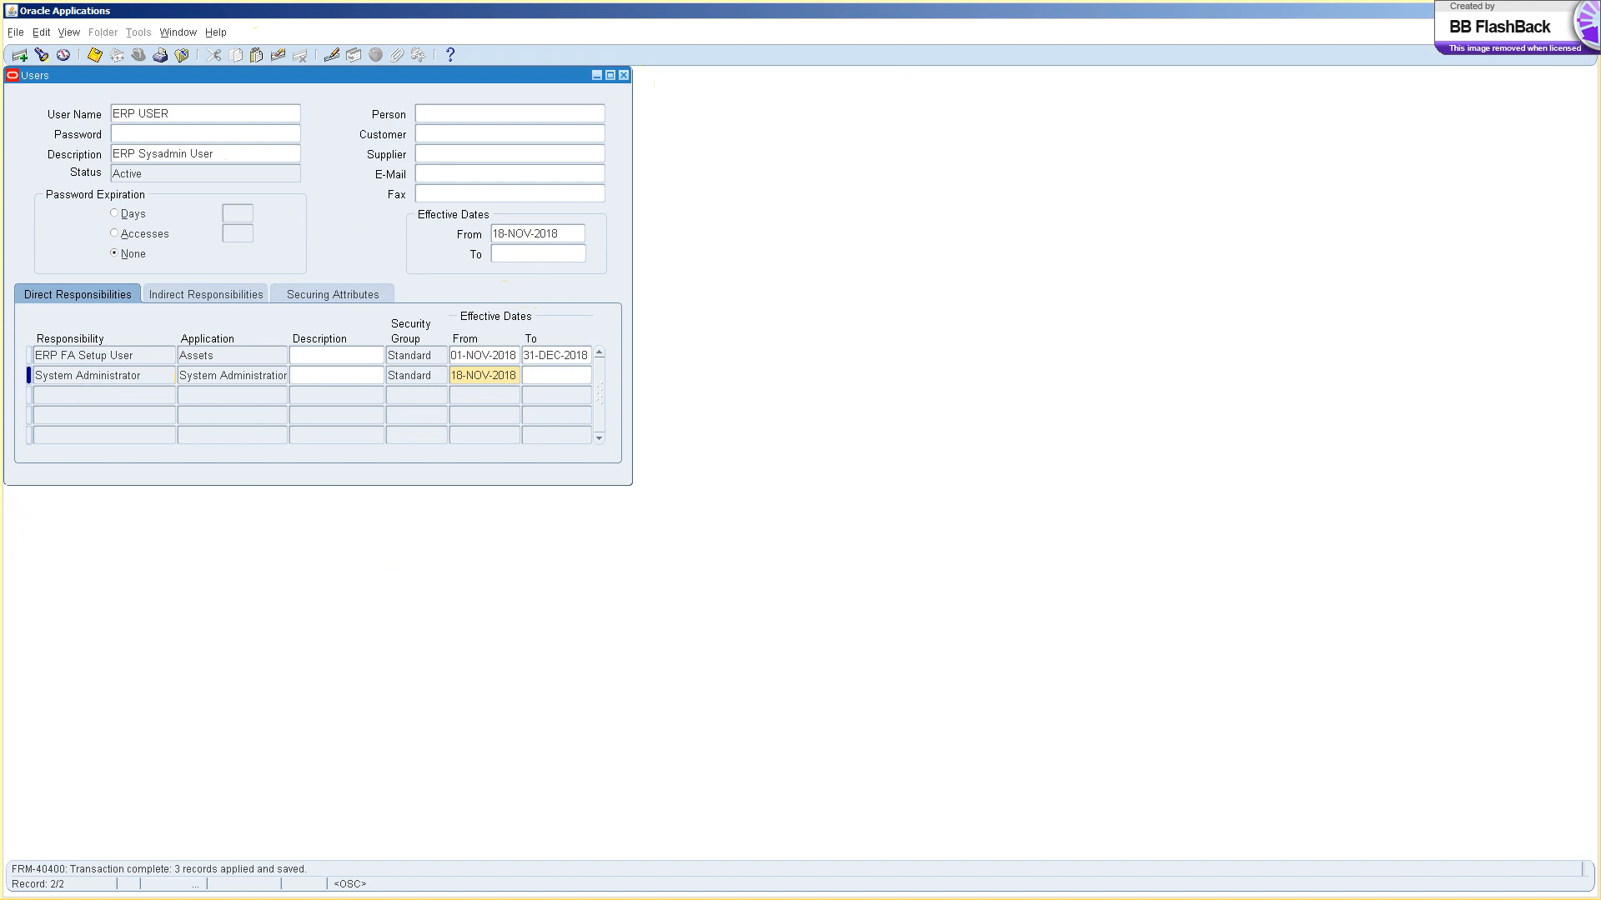
{"action": "left_click", "coordinate": [1559, 11]}
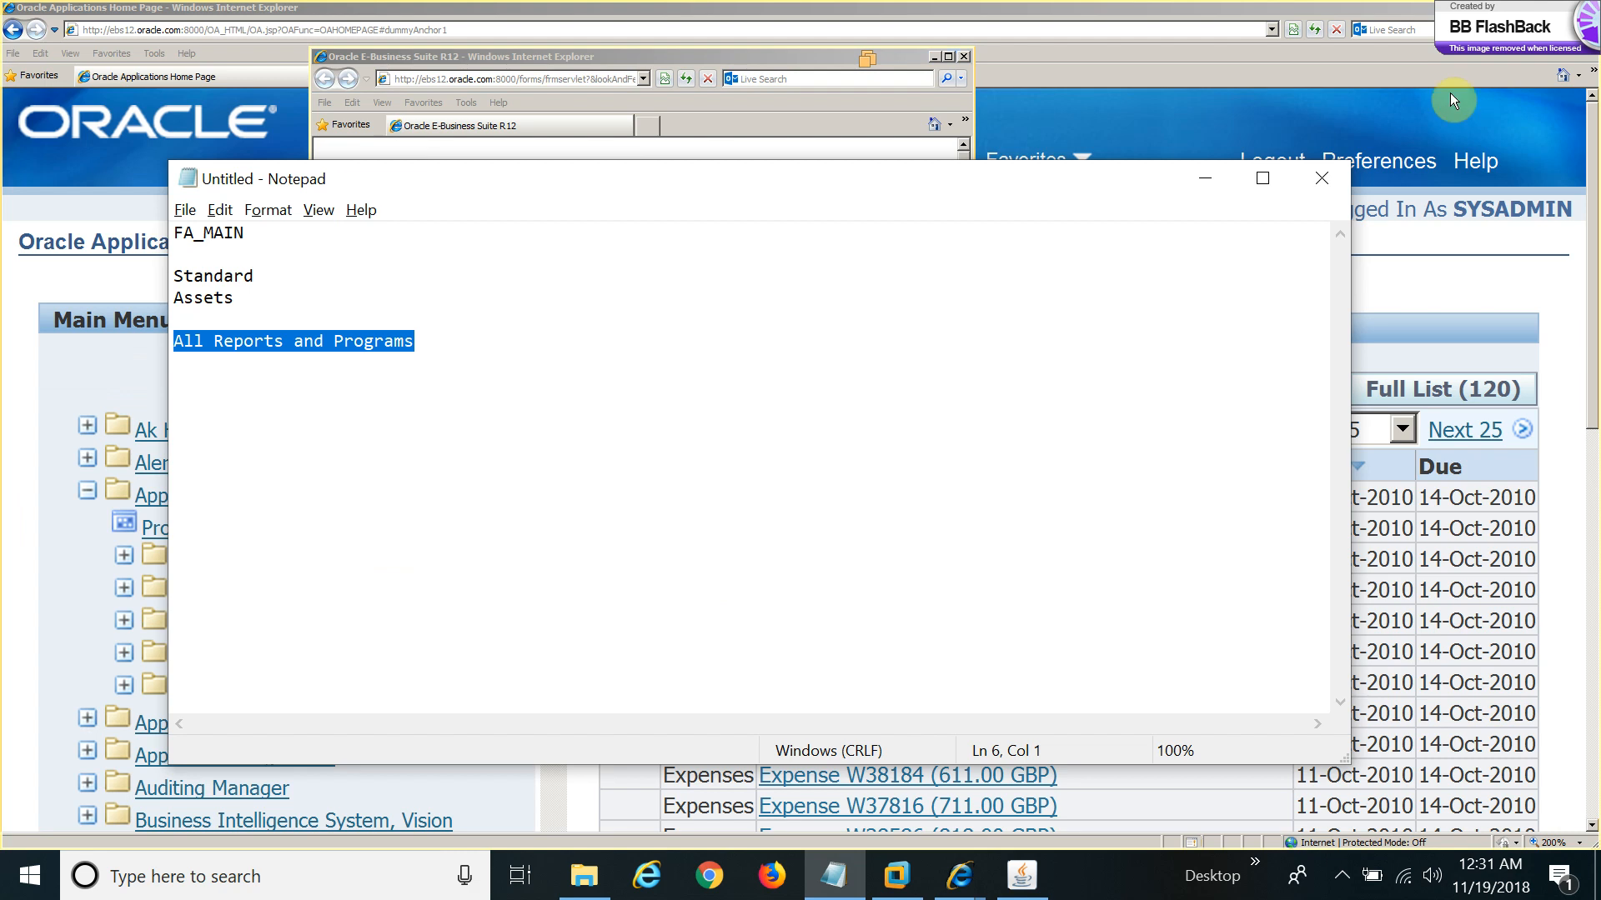
Minimize the notes and popup window, then start a File > New Session browser window.
{"action": "left_click", "coordinate": [1206, 178]}
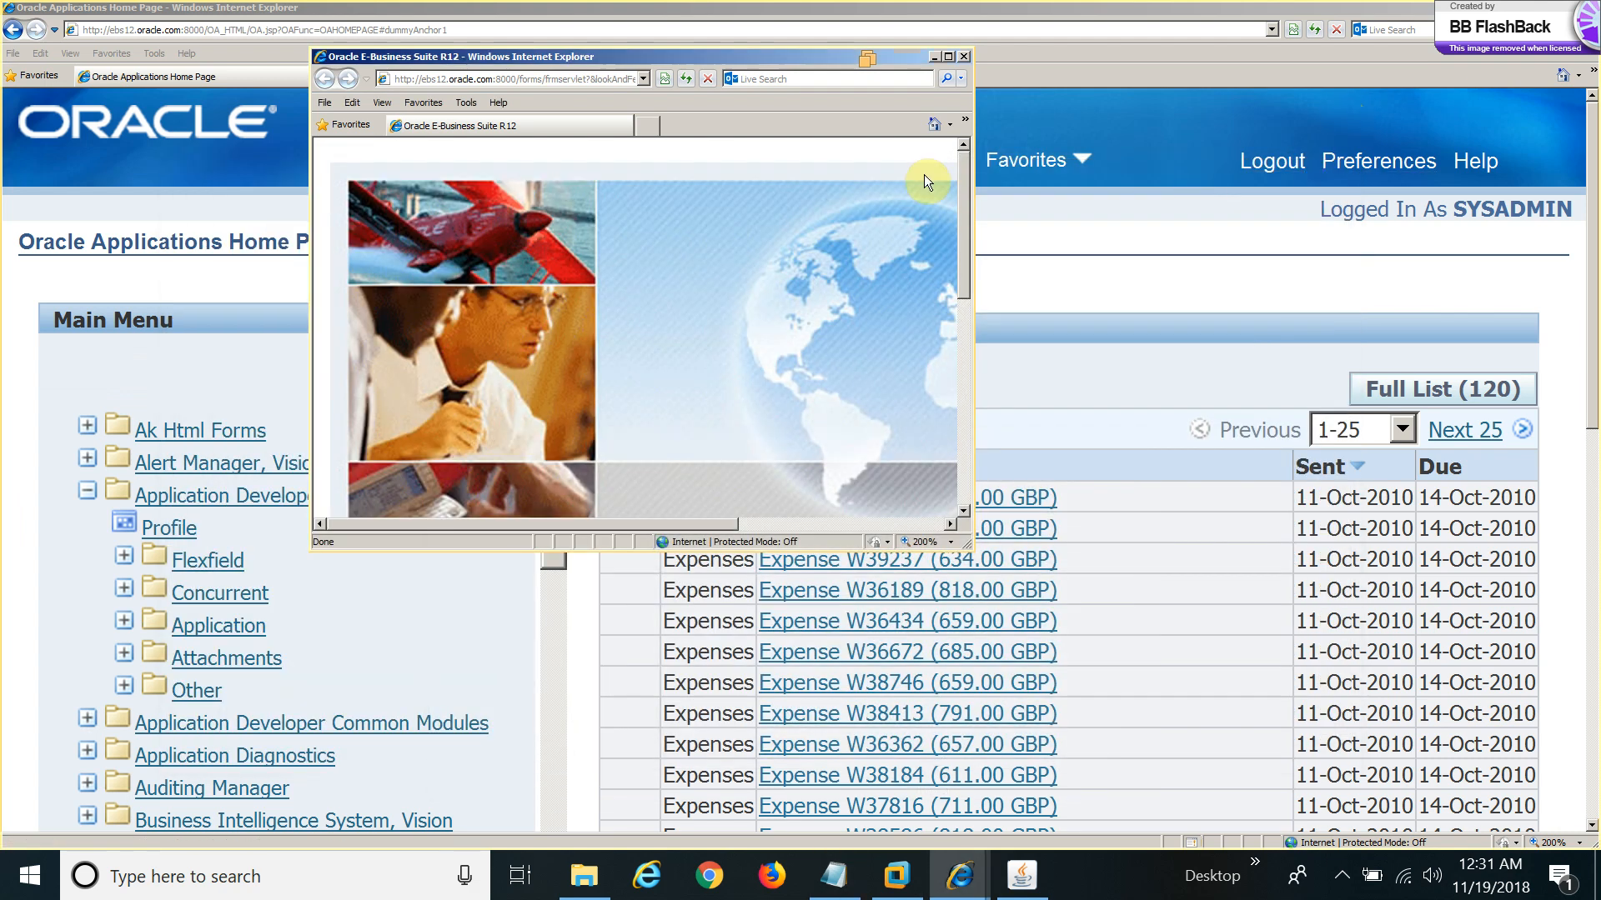
{"action": "left_click", "coordinate": [933, 58]}
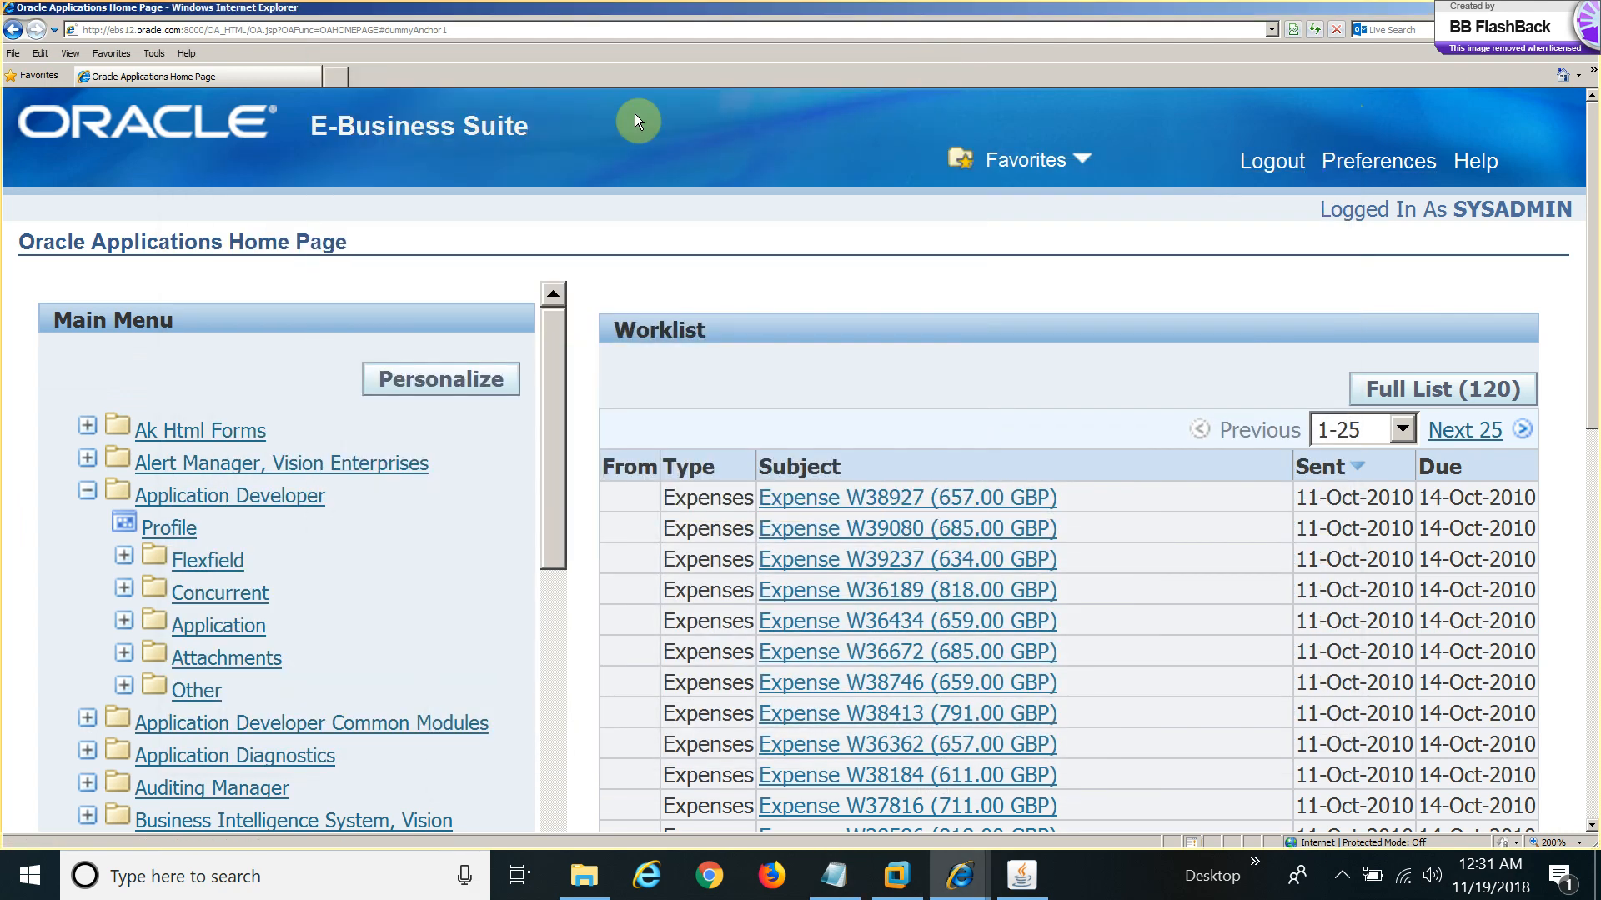
{"action": "left_click", "coordinate": [98, 51]}
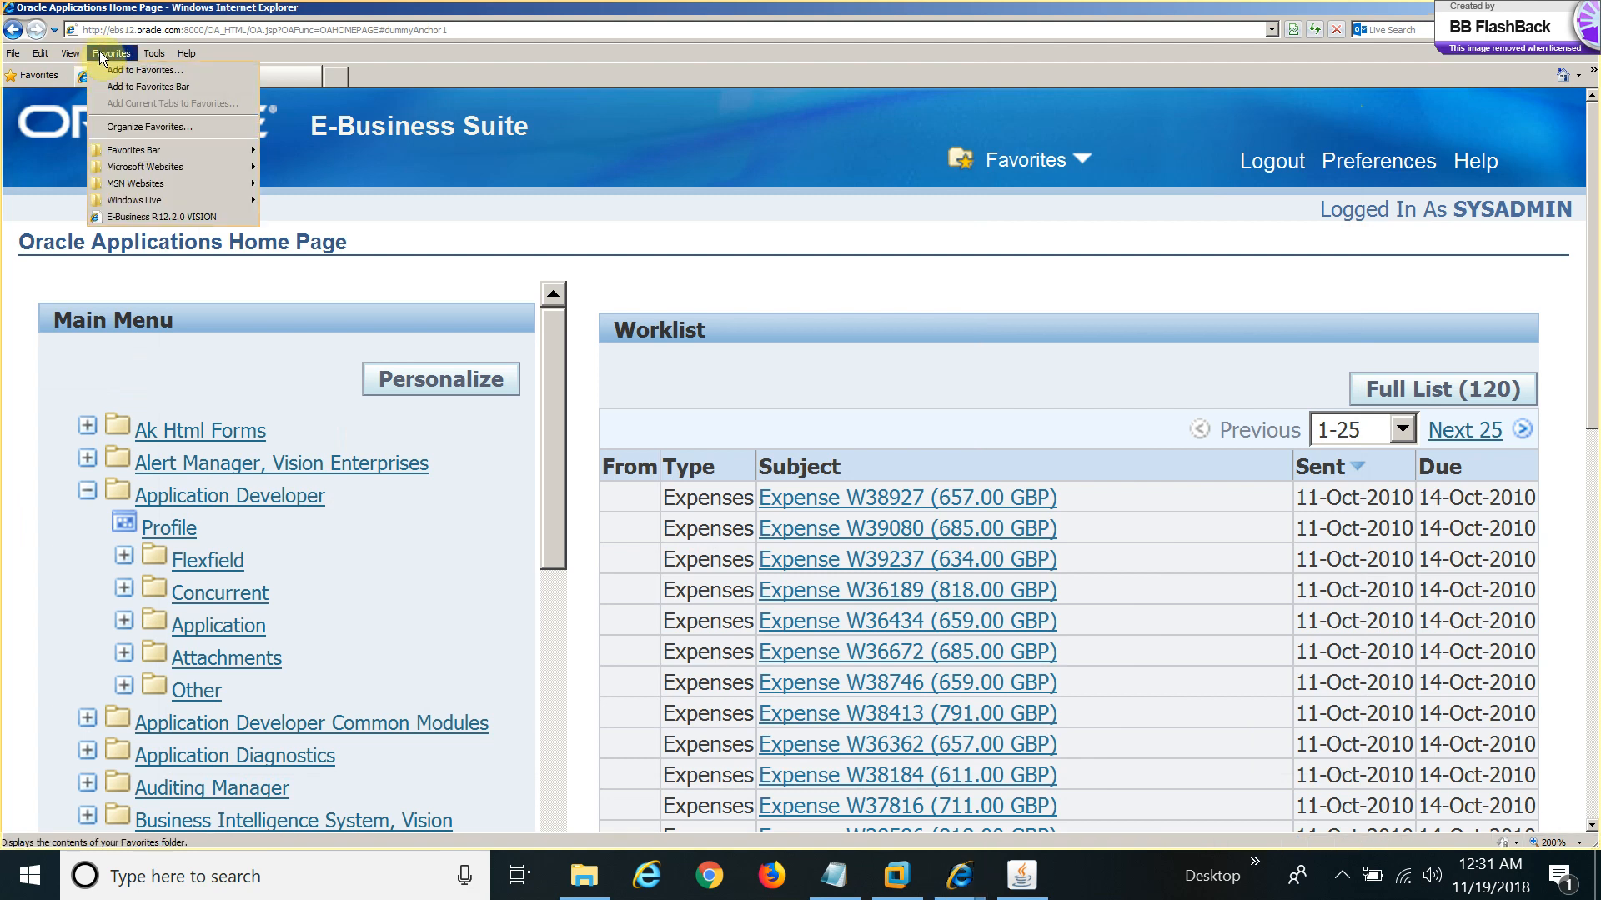
{"action": "left_click", "coordinate": [98, 51]}
{"action": "left_click", "coordinate": [13, 53]}
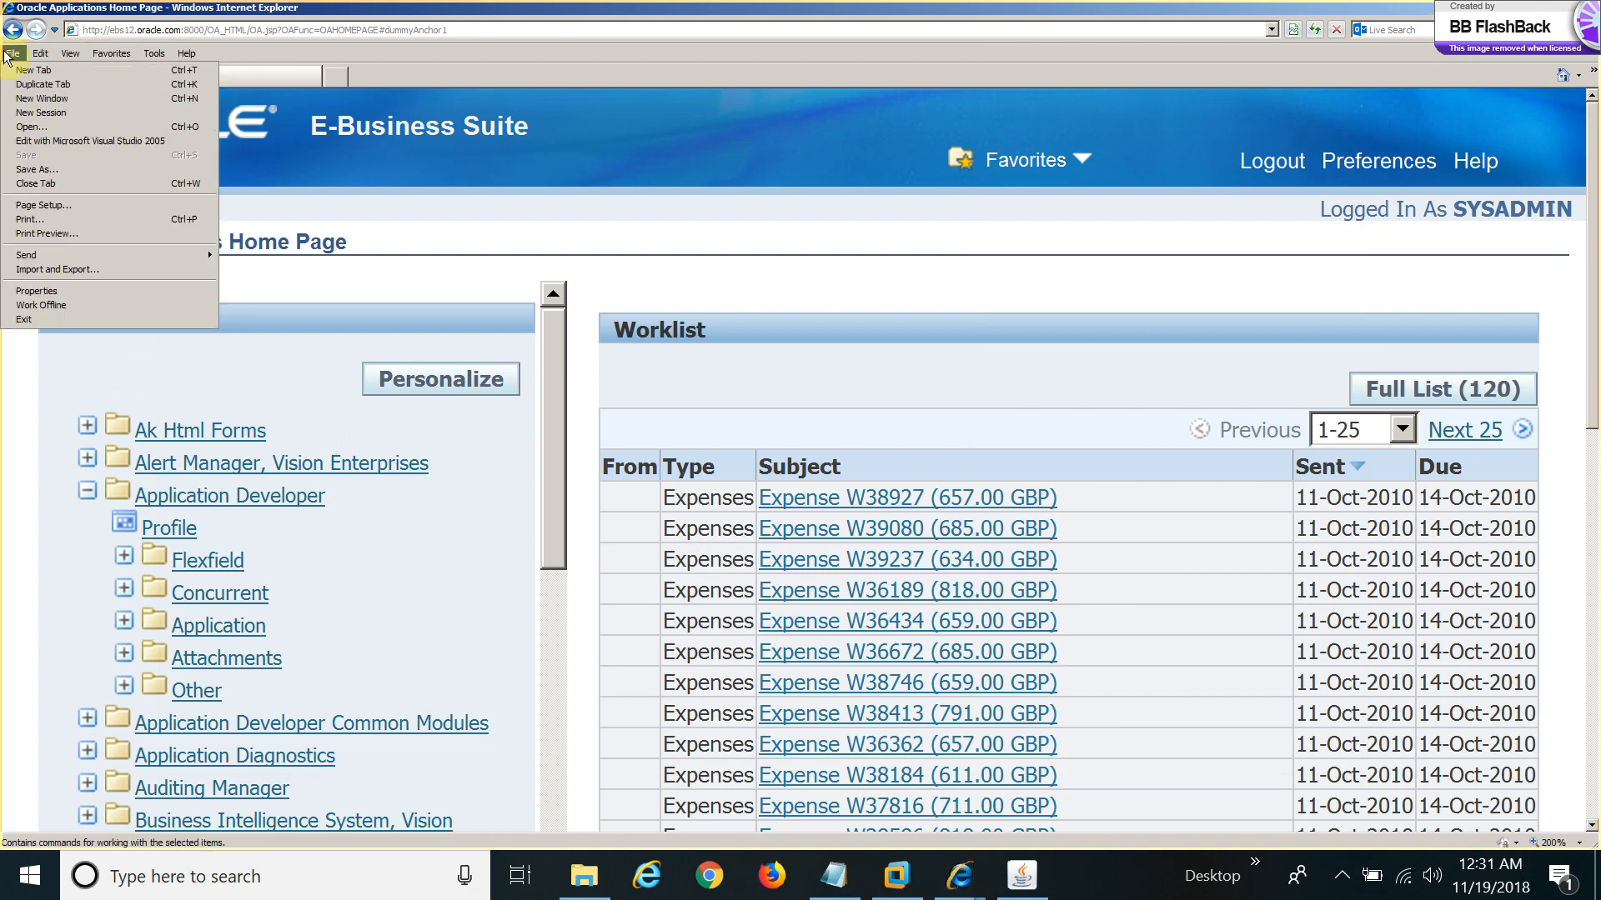
{"action": "left_click", "coordinate": [22, 110]}
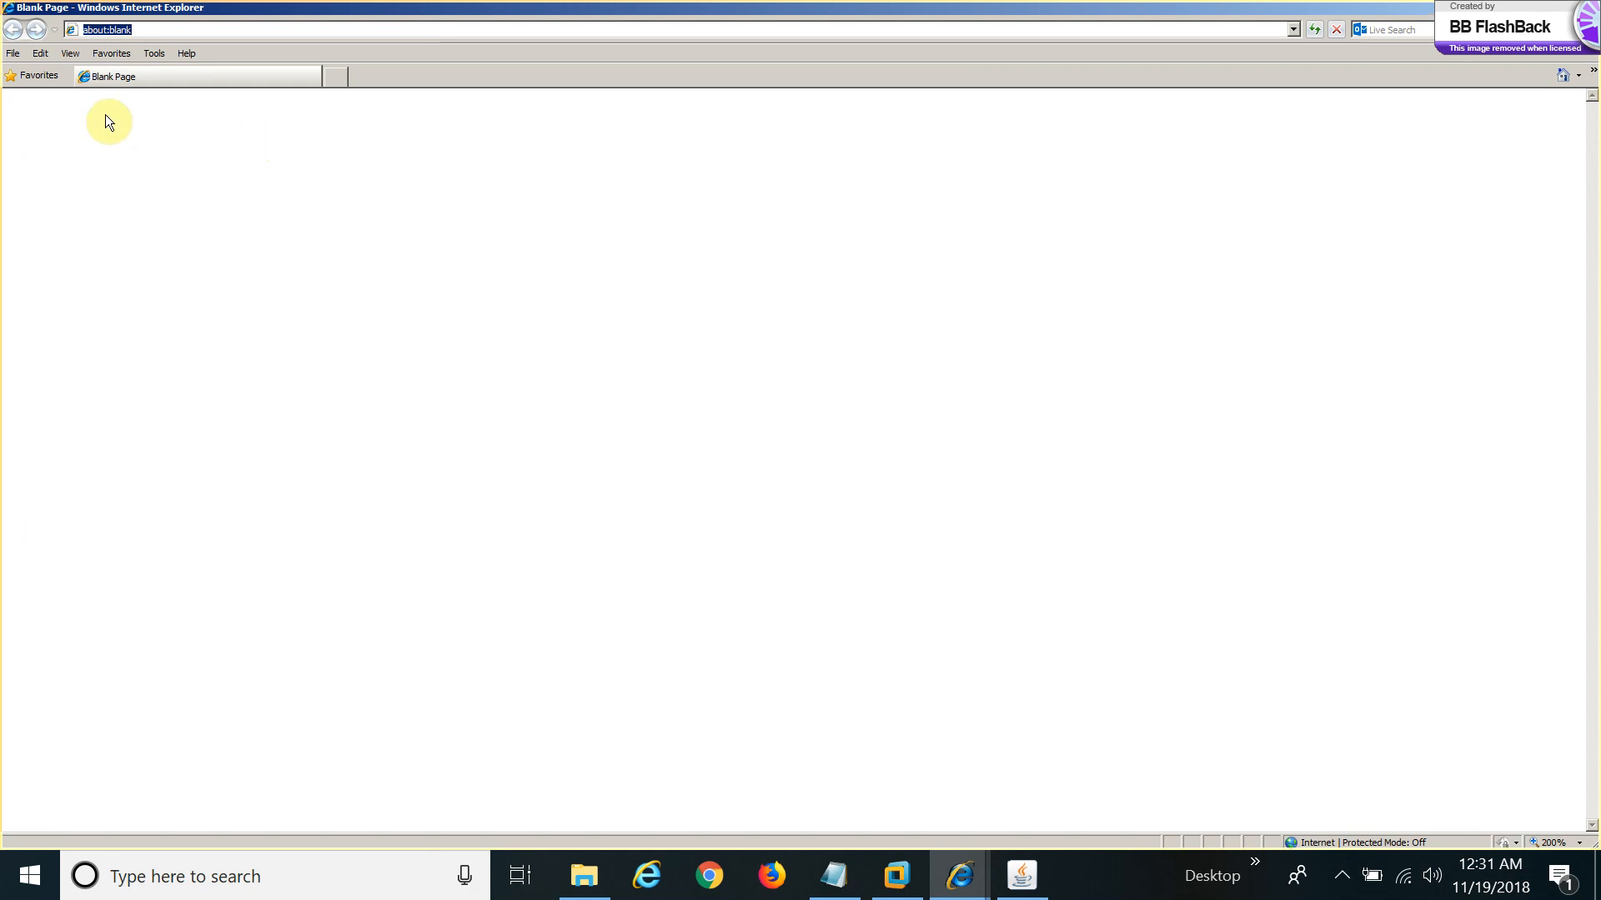
Open the E-Business R12.2.0 VISION favorite and follow the AppsLogin redirect link.
{"action": "left_click", "coordinate": [37, 77]}
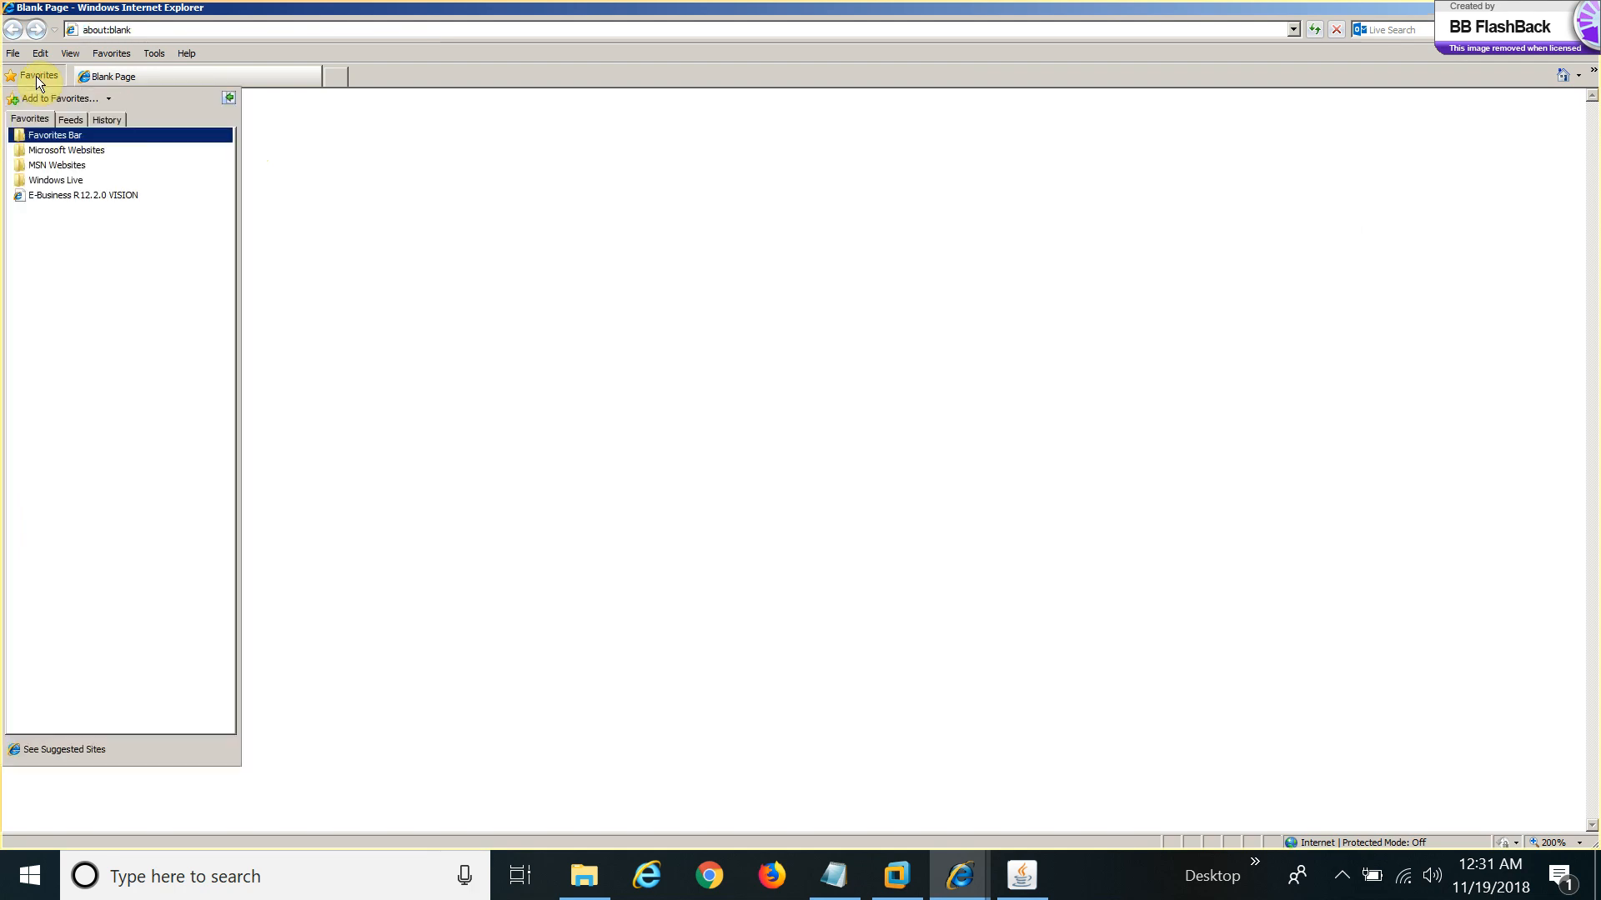
{"action": "left_click", "coordinate": [48, 194]}
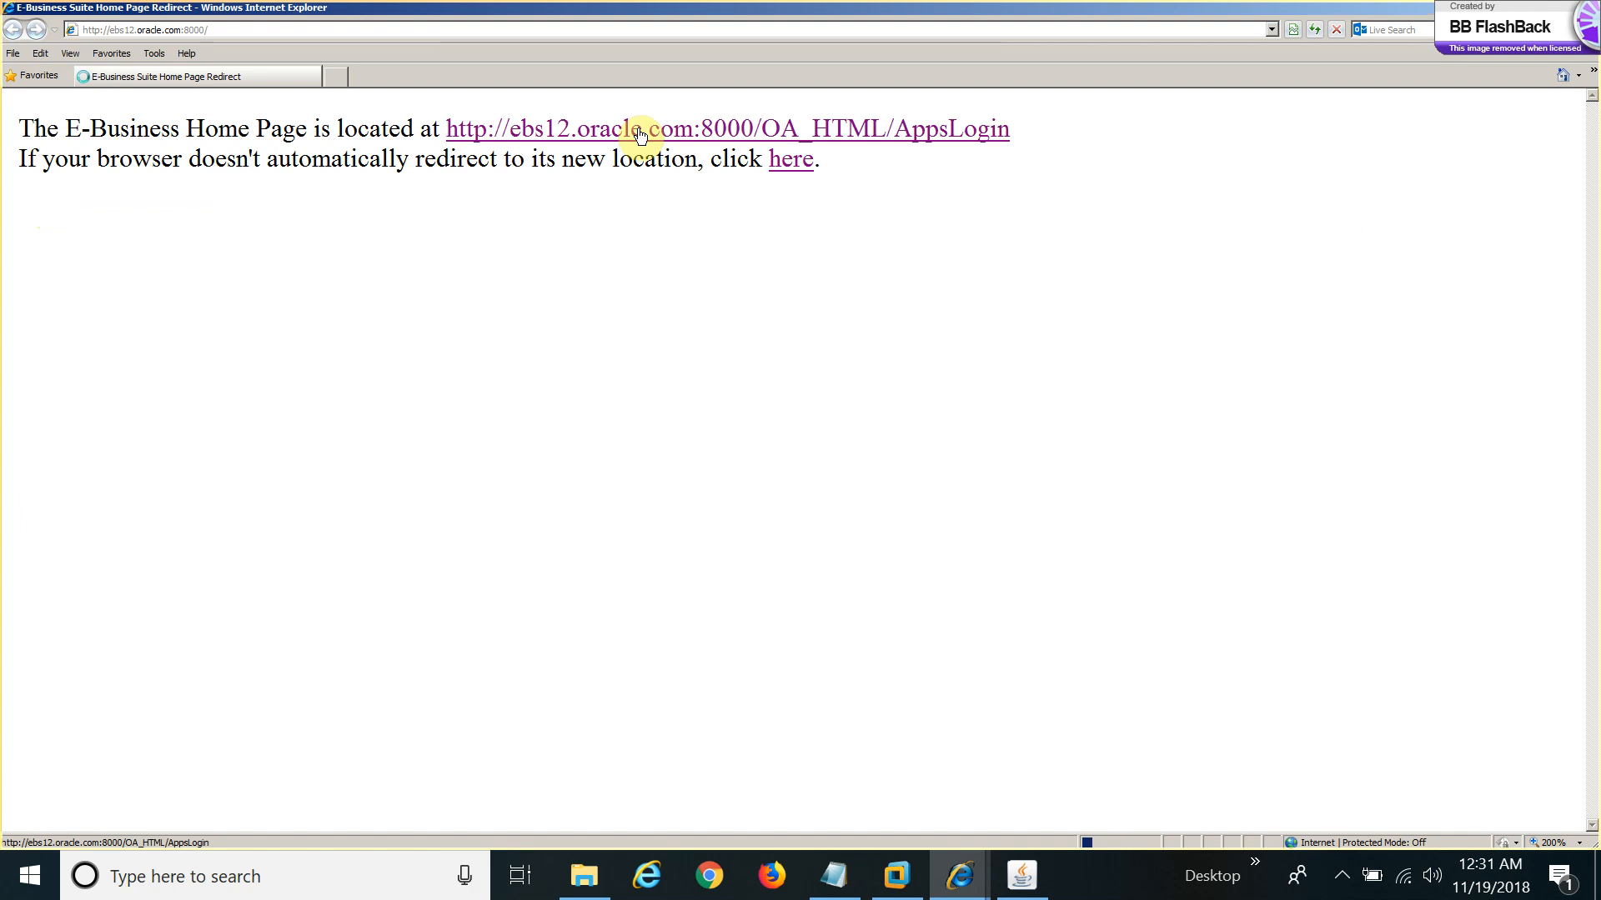
{"action": "left_click", "coordinate": [638, 132]}
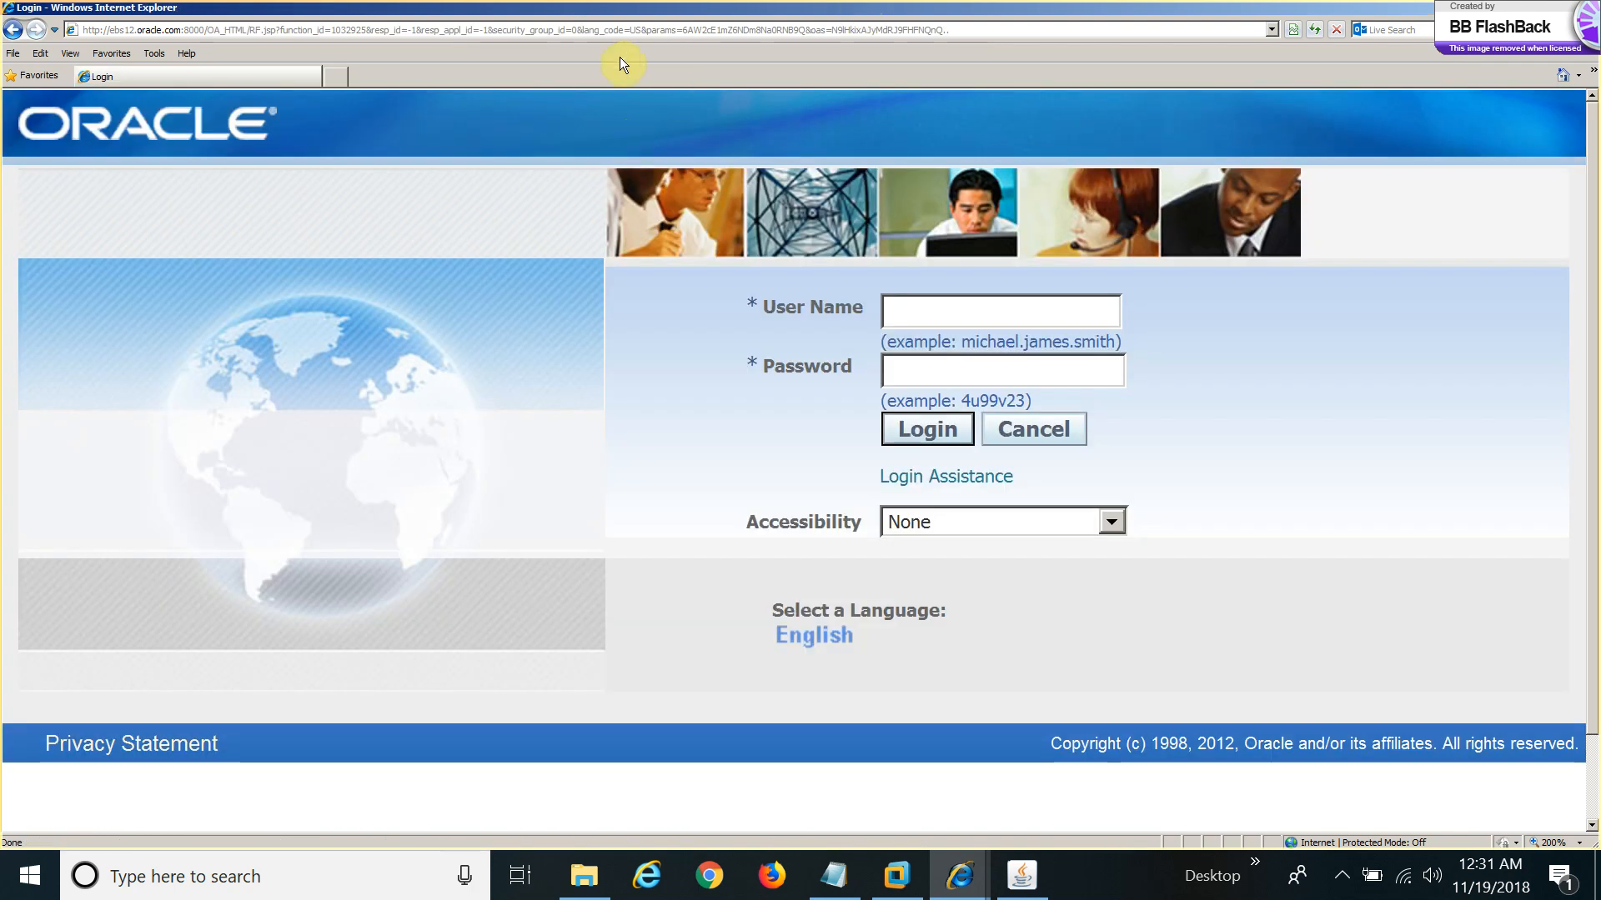
Log in with the new user's name and password, retrying after the first attempt errors.
{"action": "left_click", "coordinate": [911, 313]}
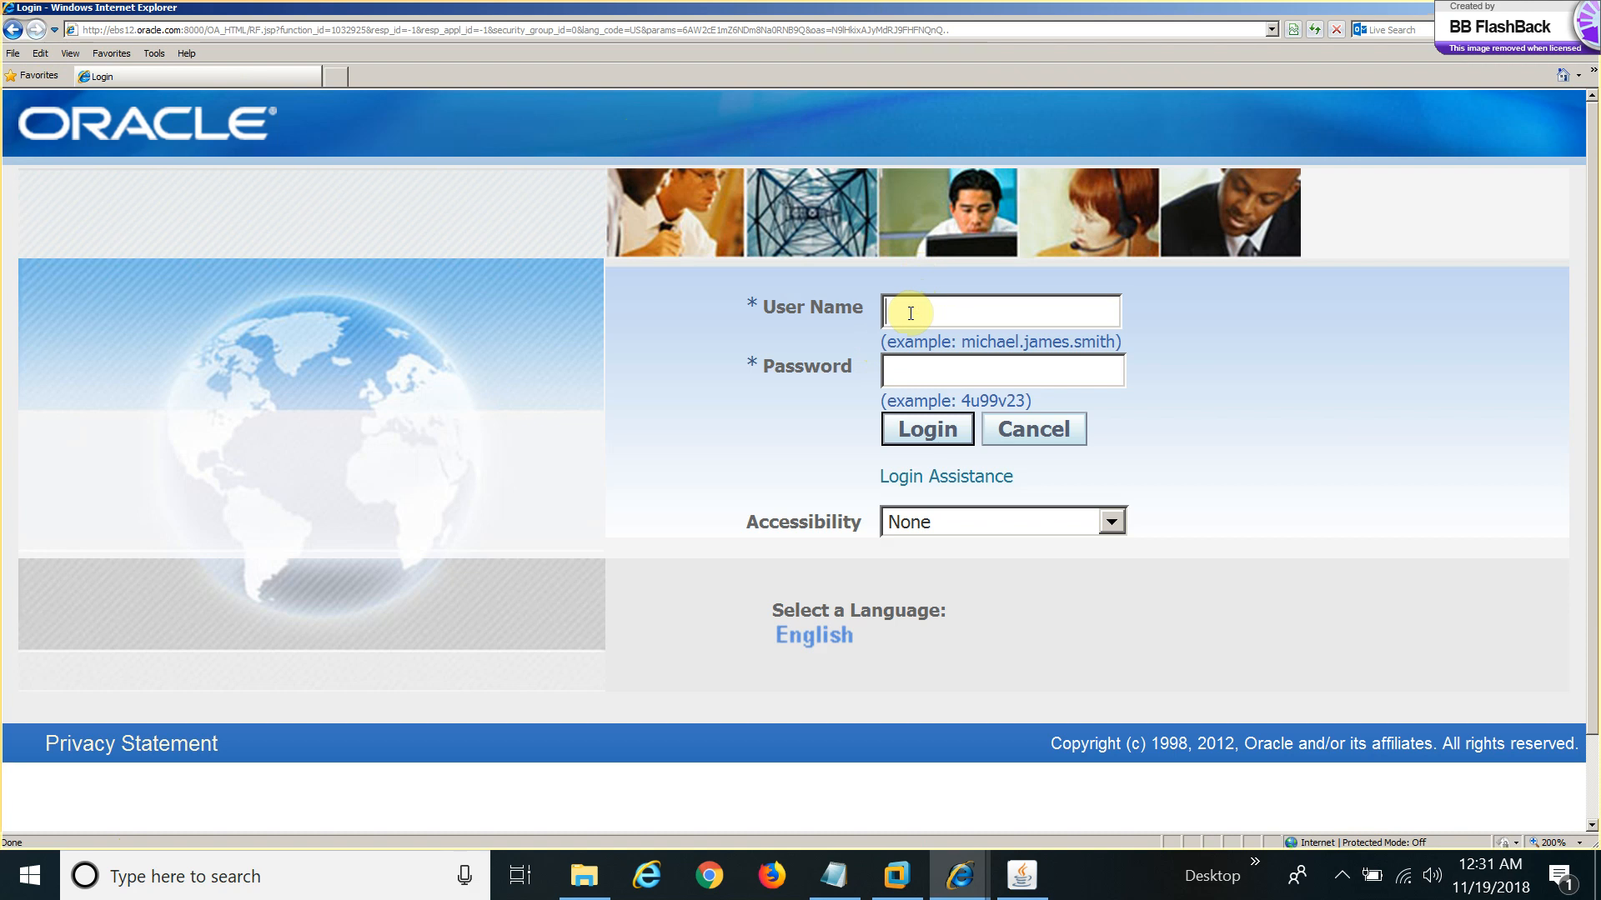
{"action": "type", "text": "ERP U"}
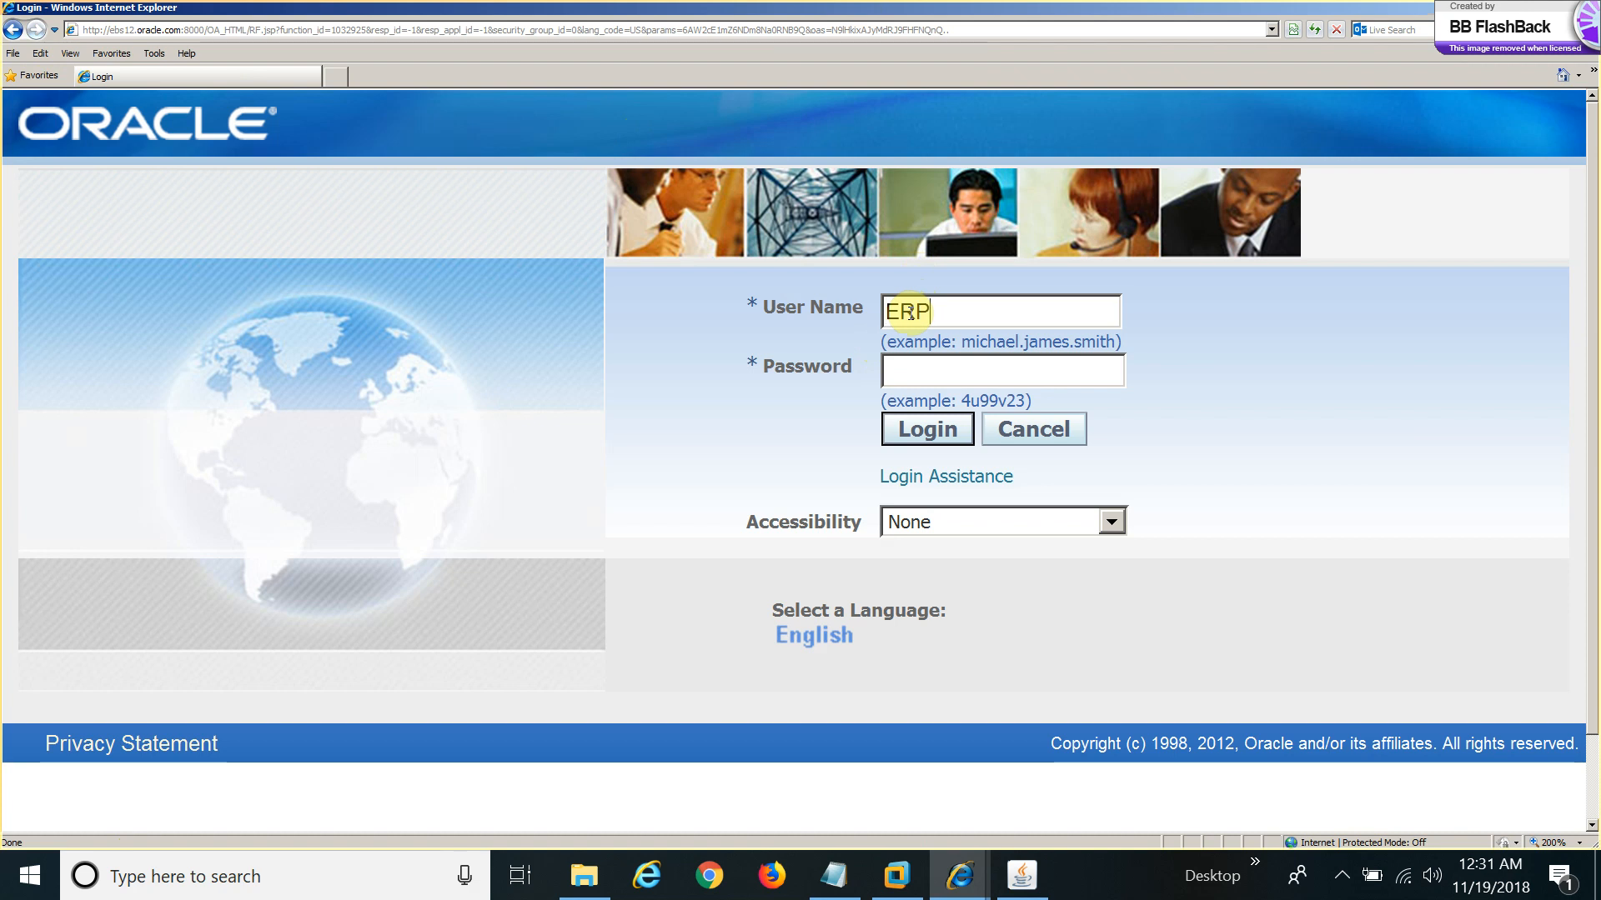
{"action": "type", "text": "ser*****"}
{"action": "left_click", "coordinate": [914, 435]}
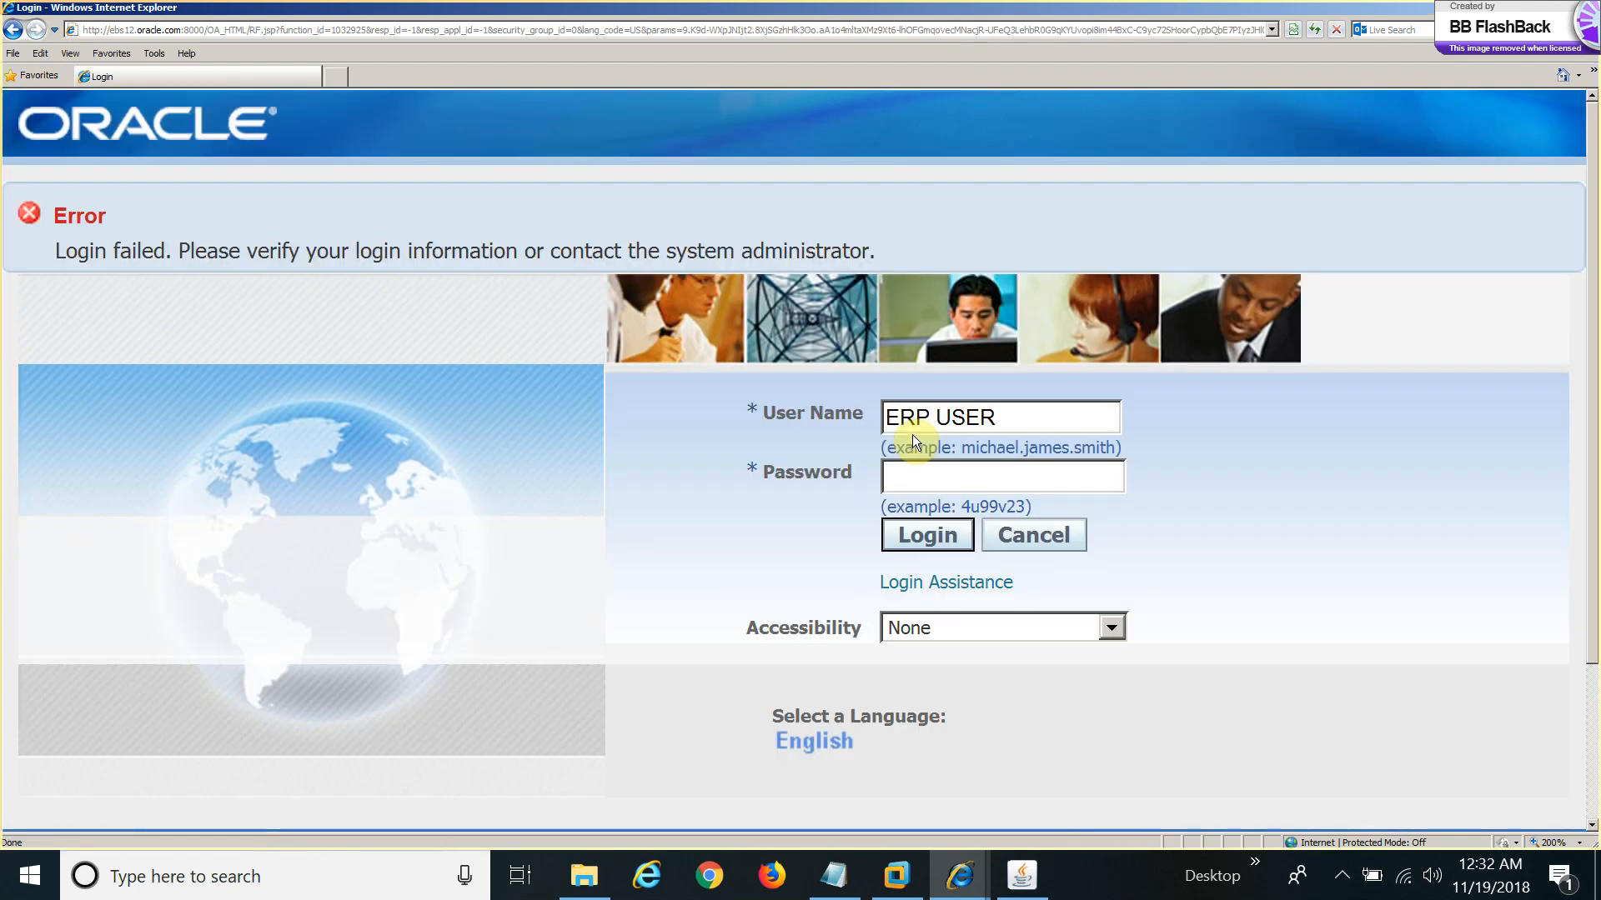
{"action": "left_click", "coordinate": [924, 474]}
{"action": "type", "text": "******"}
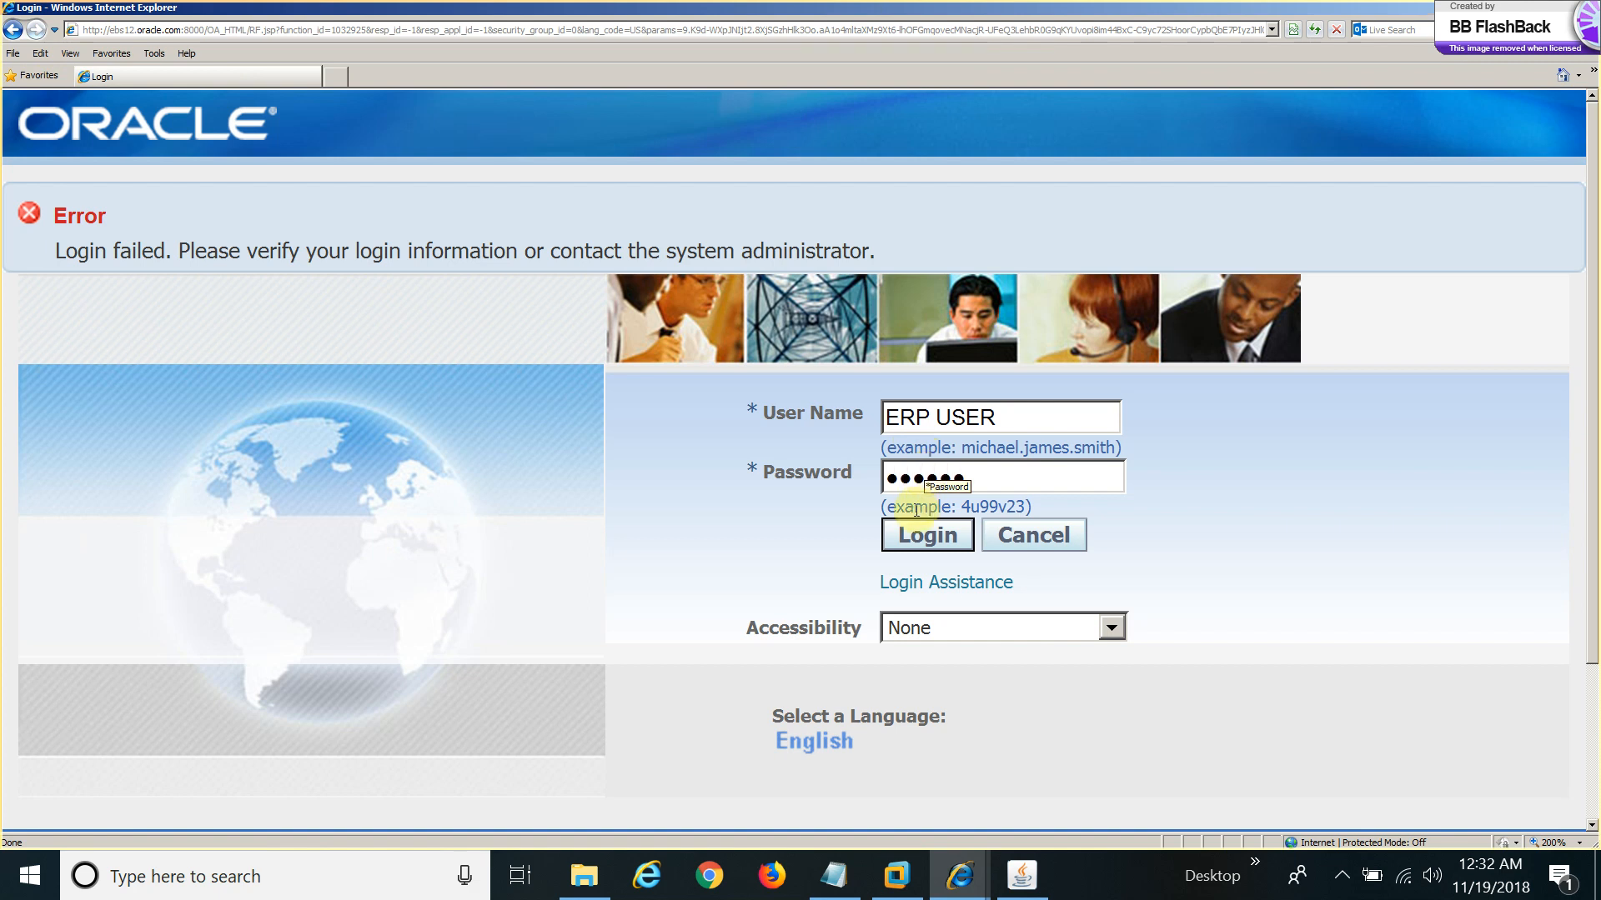
{"action": "left_click", "coordinate": [917, 543]}
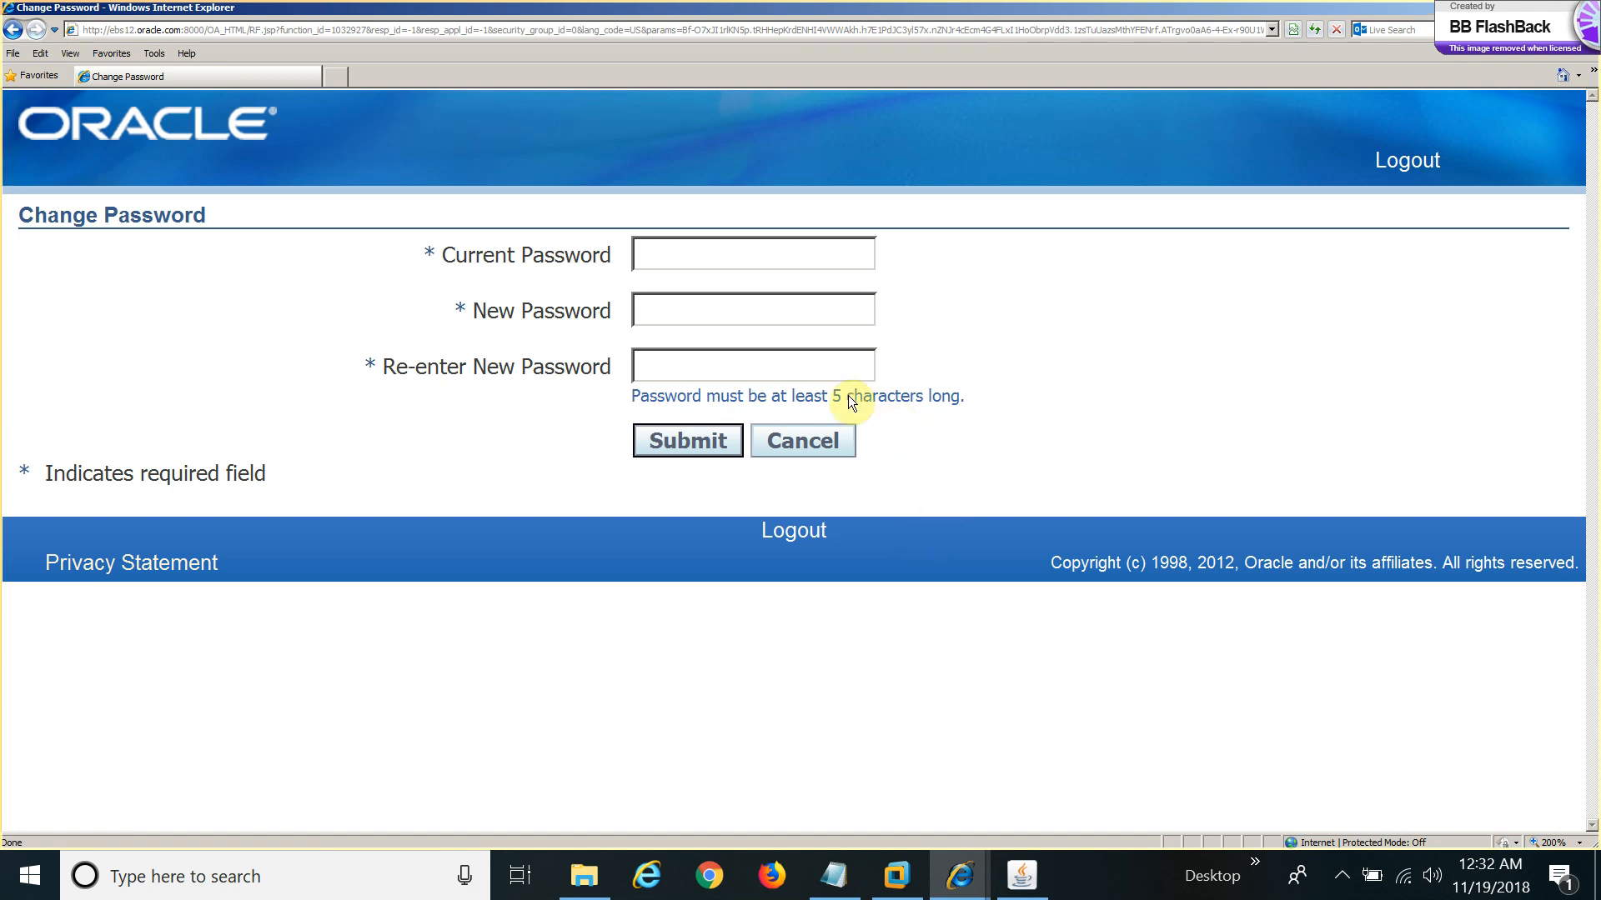
Enter the current password and the new password twice, then Submit the change.
{"action": "left_click", "coordinate": [714, 250]}
{"action": "type", "text": "****"}
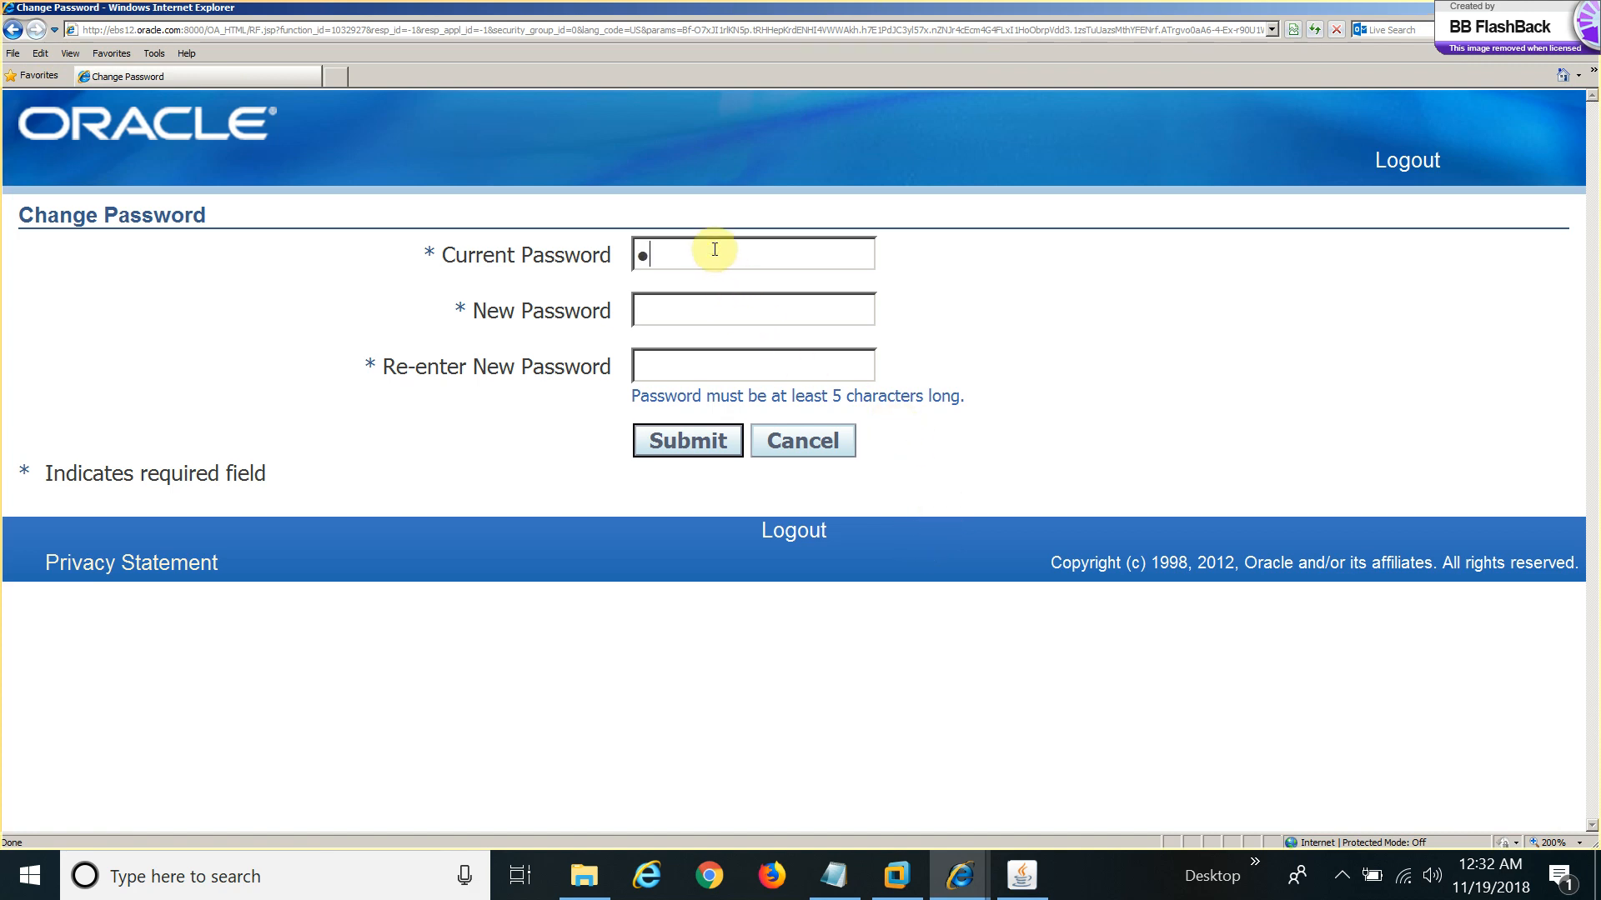
{"action": "type", "text": "**"}
{"action": "key", "text": "Tab"}
{"action": "type", "text": "**********"}
{"action": "left_click", "coordinate": [697, 451]}
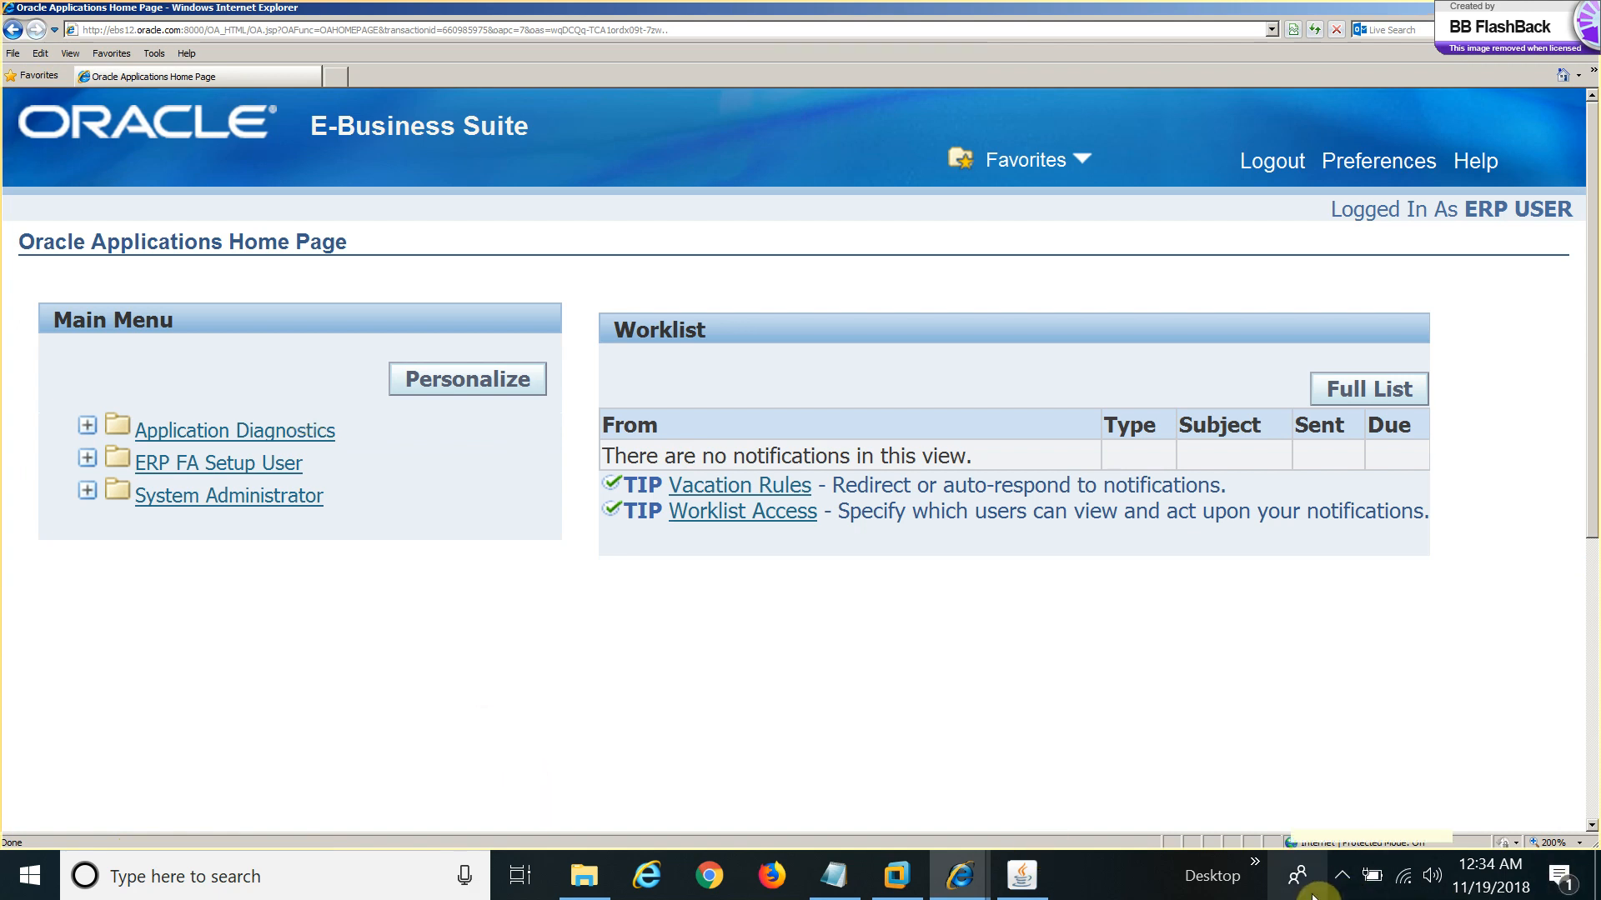
Click and right-click in the lower-right taskbar area after the home page loads.
{"action": "left_click", "coordinate": [1342, 875]}
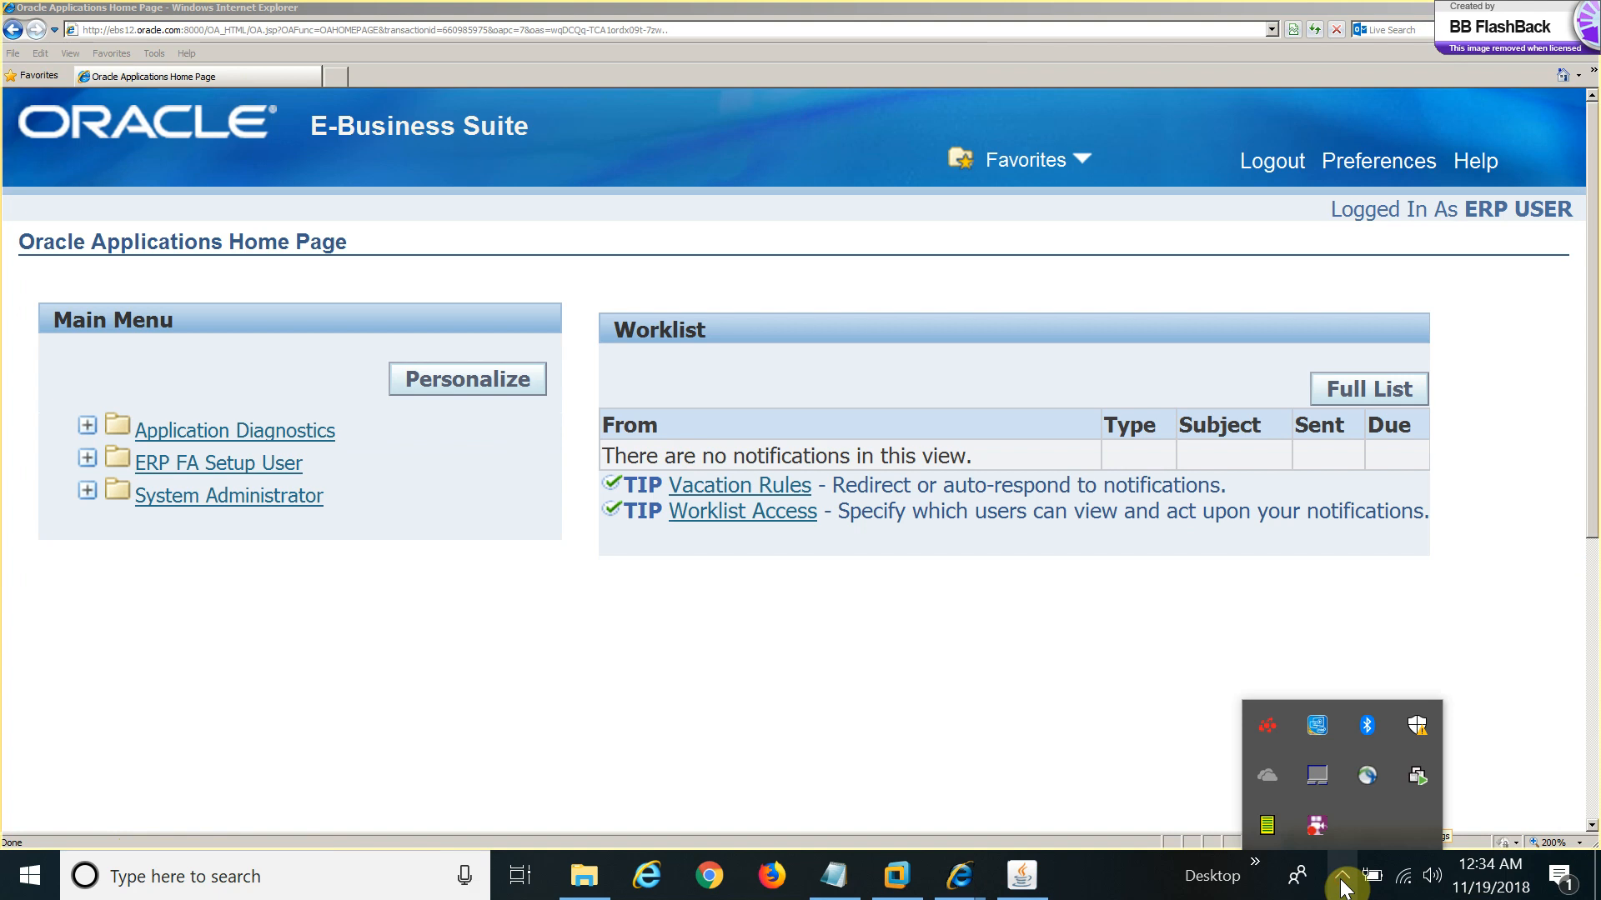
{"action": "right_click", "coordinate": [1314, 830]}
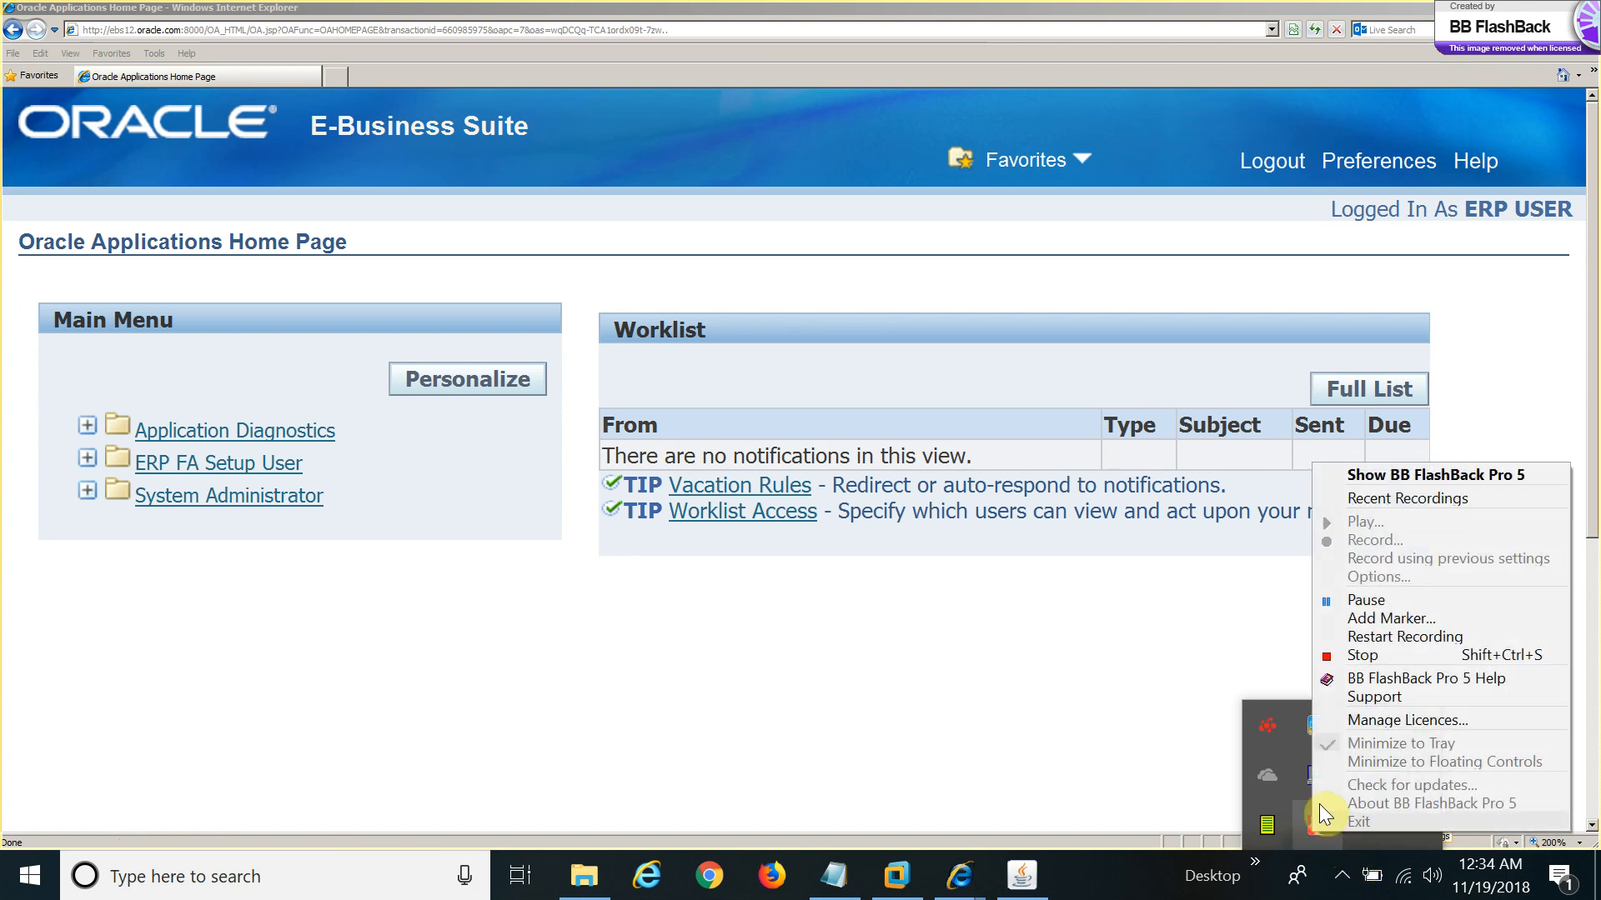